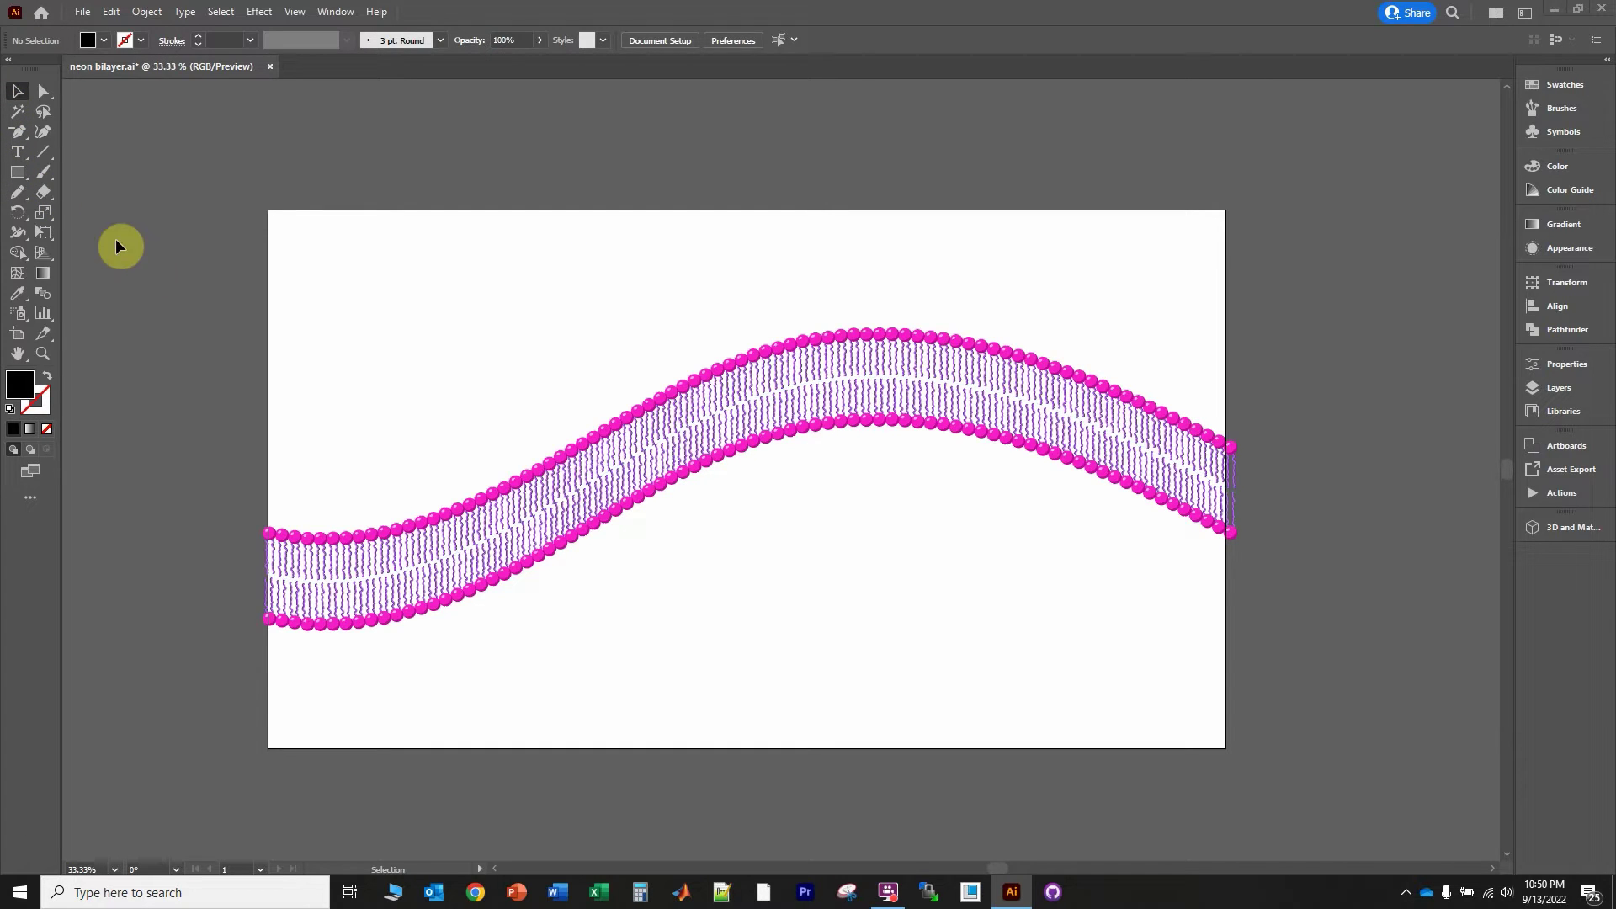
Draw a black rectangle without a stroke, 1920 × 1080 px, covering the whole artboard
left_click(17, 172)
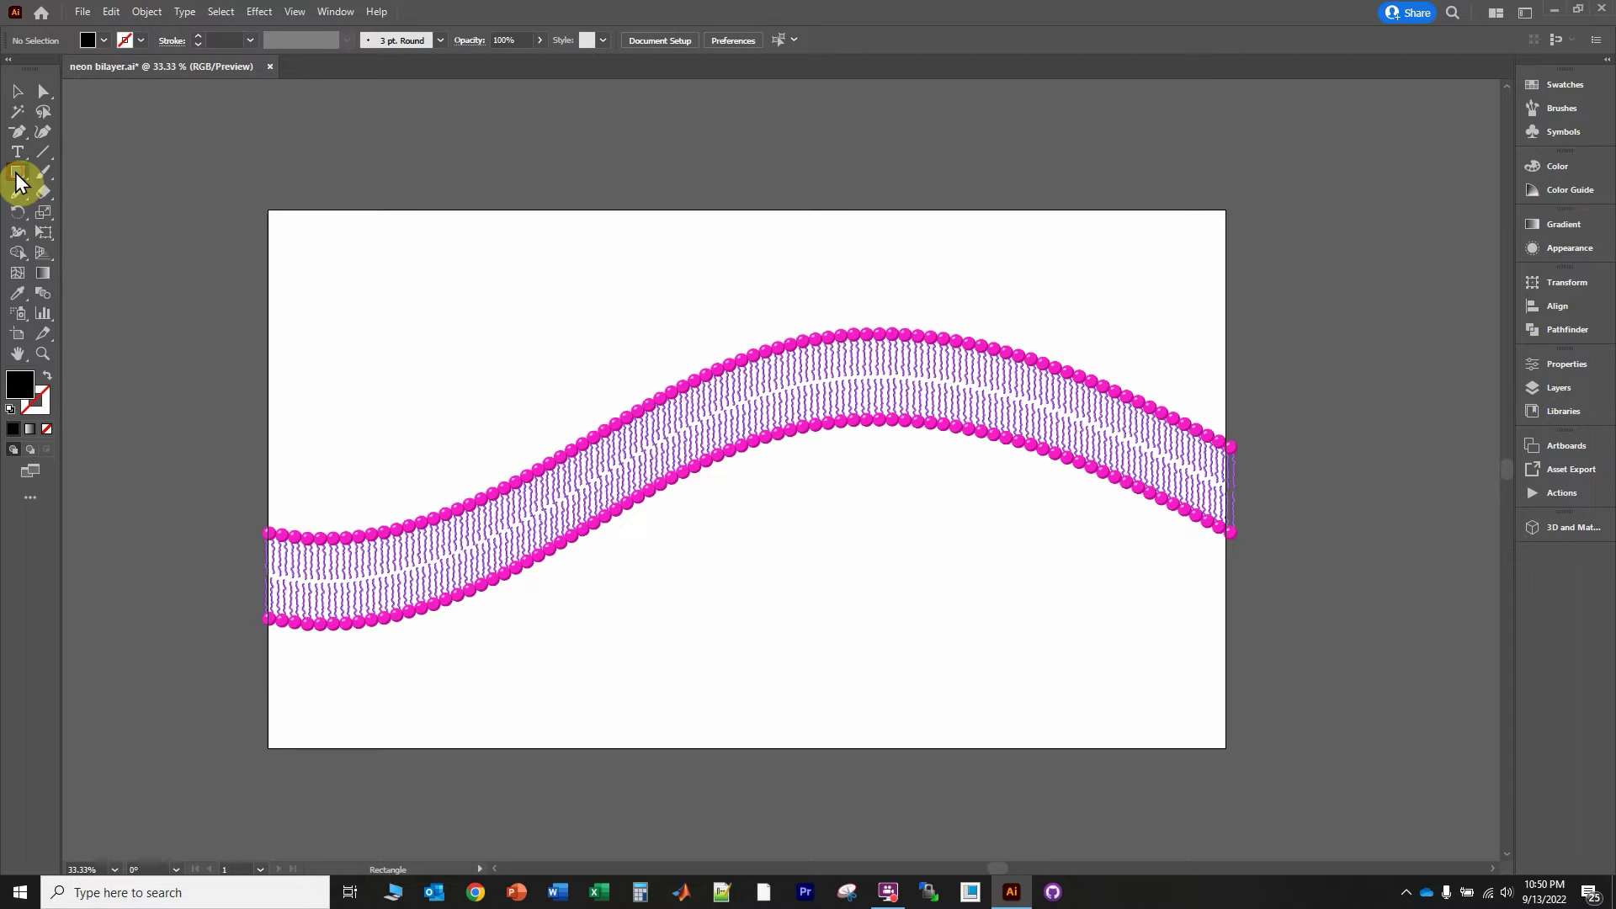
left_click(17, 174)
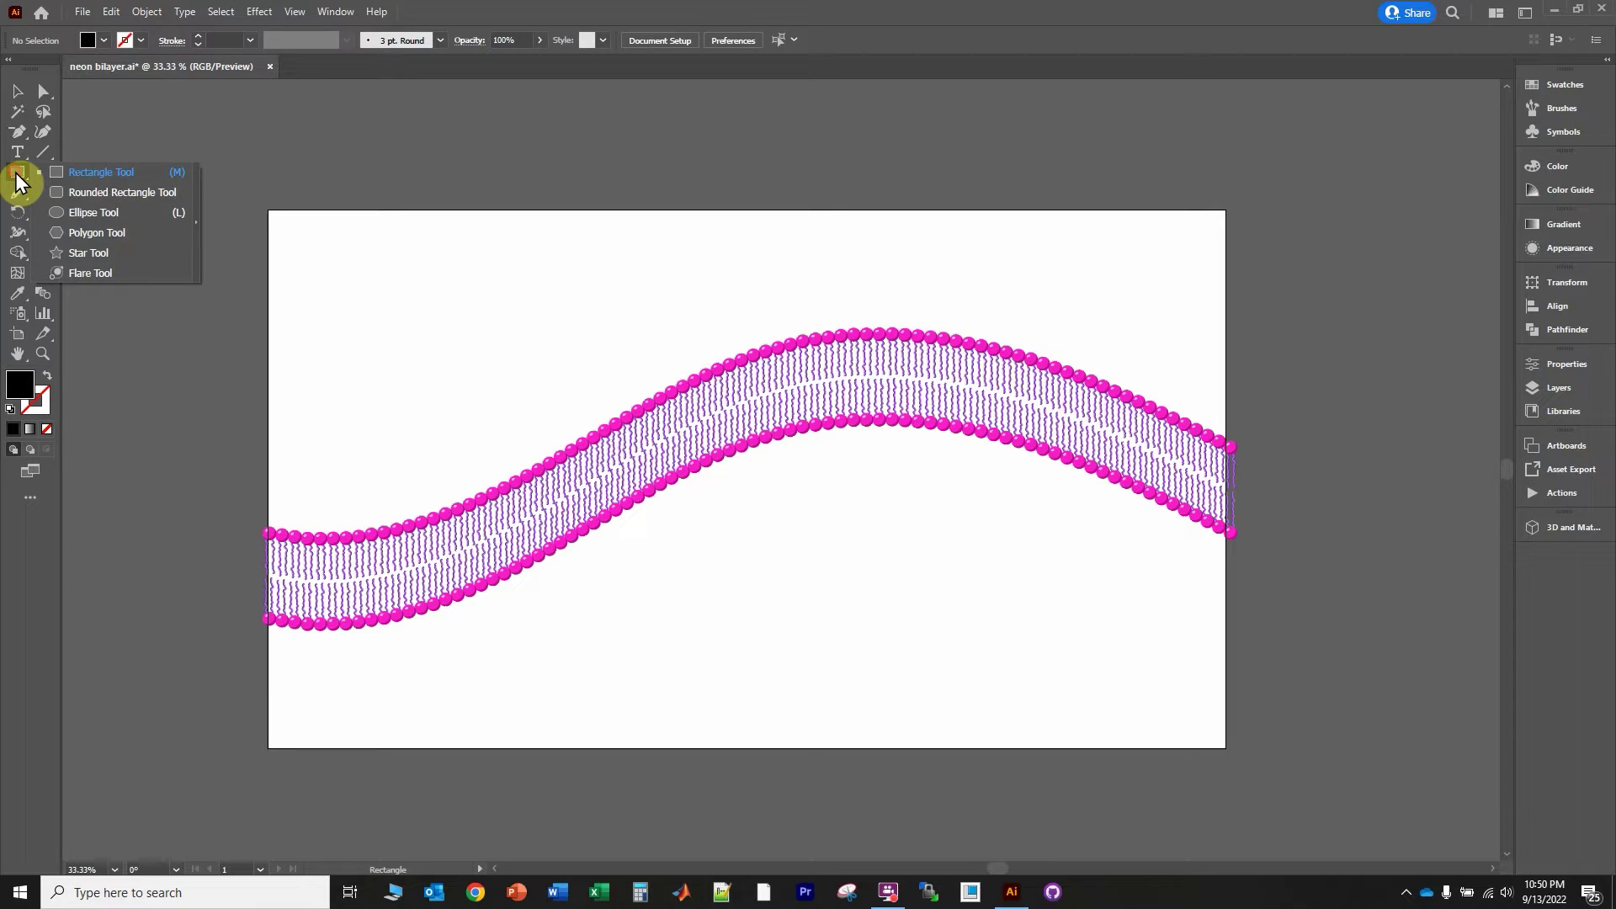
left_click(98, 178)
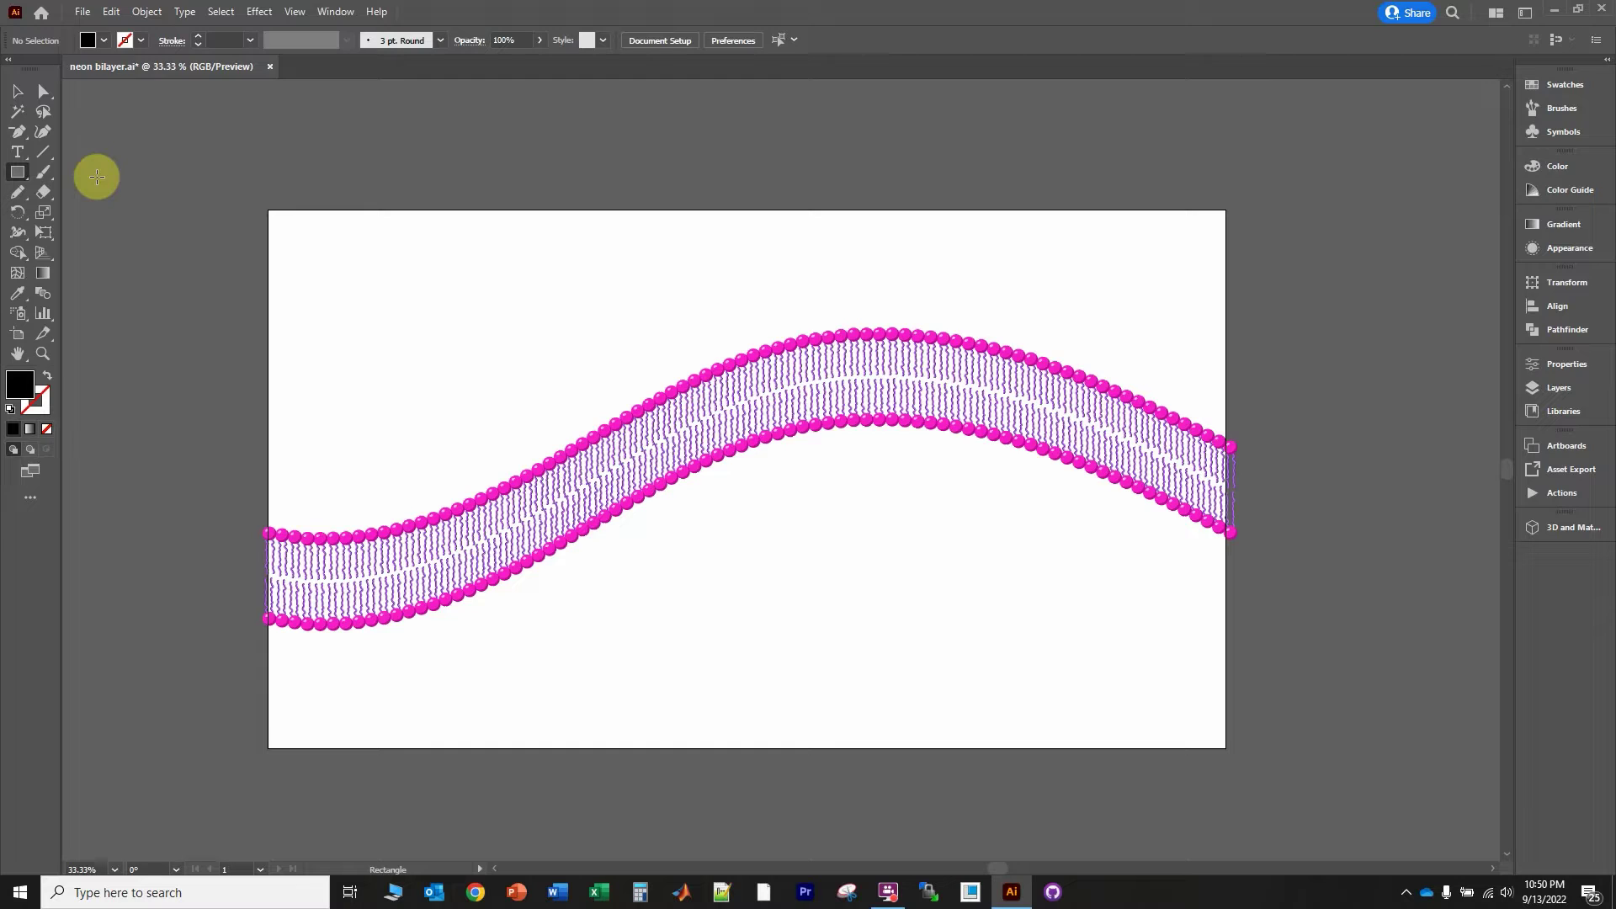
left_click(102, 39)
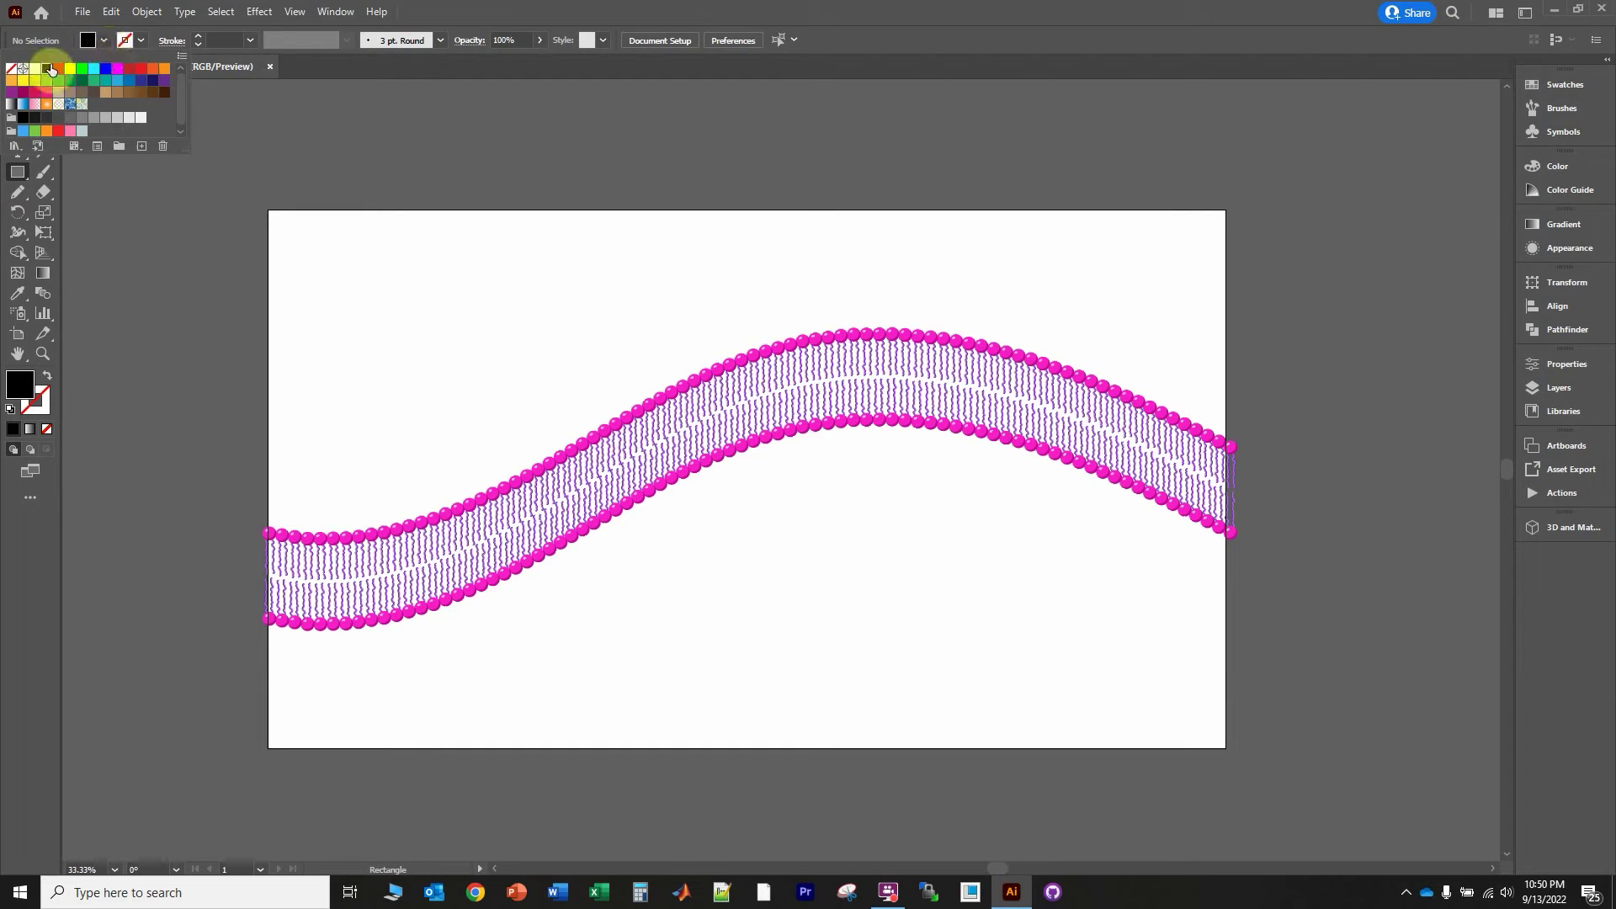
left_click(65, 54)
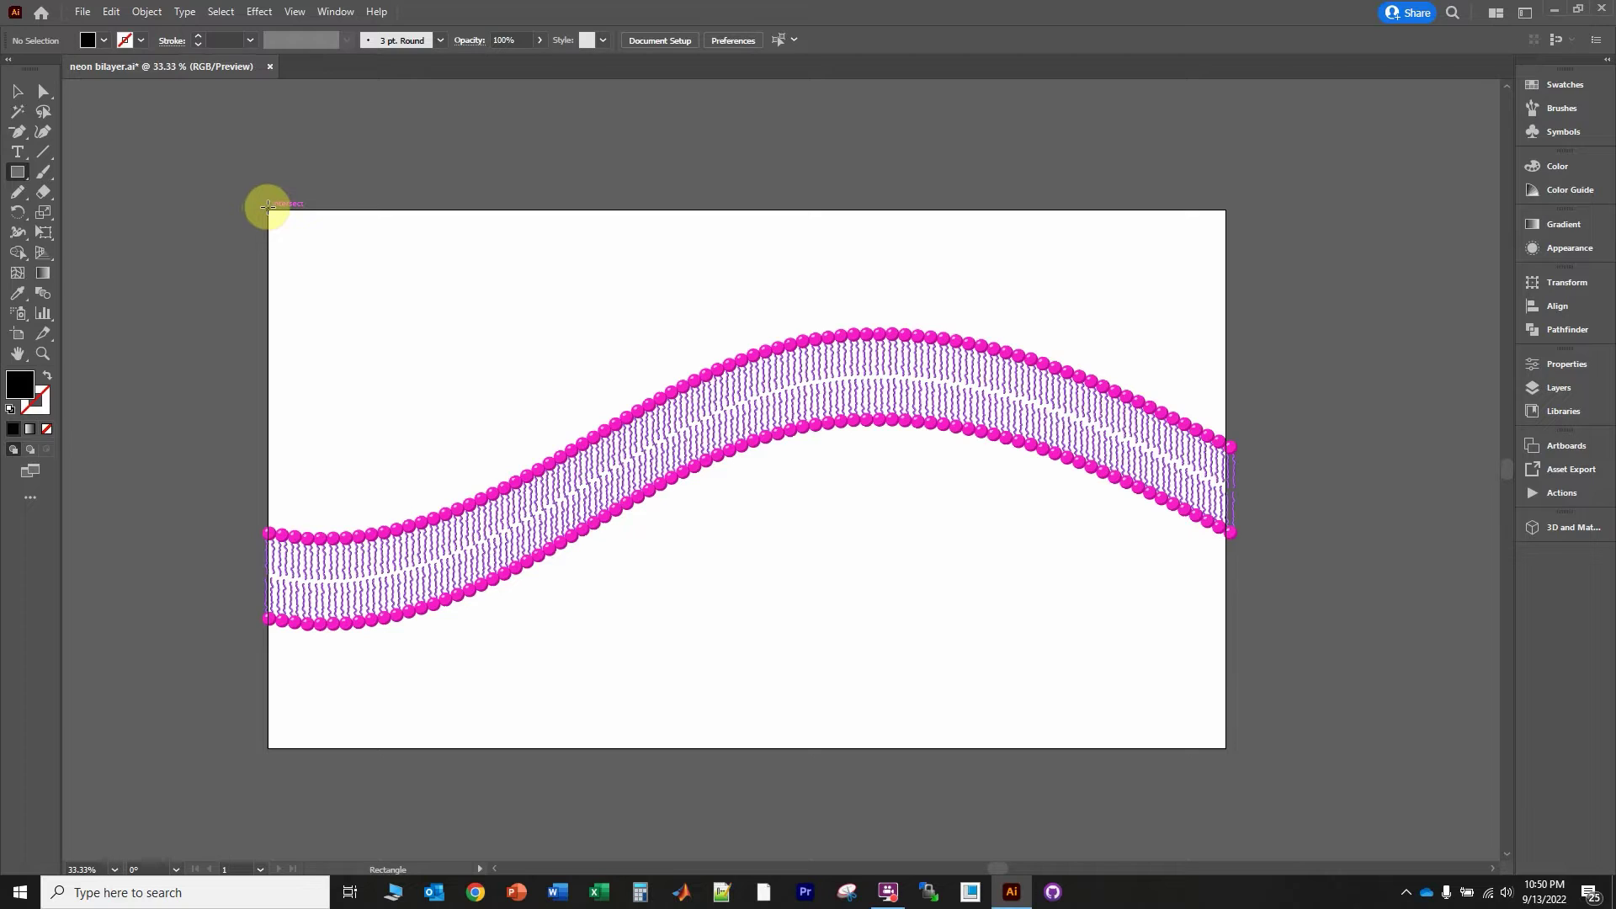
left_click_drag(267, 207, 1228, 747)
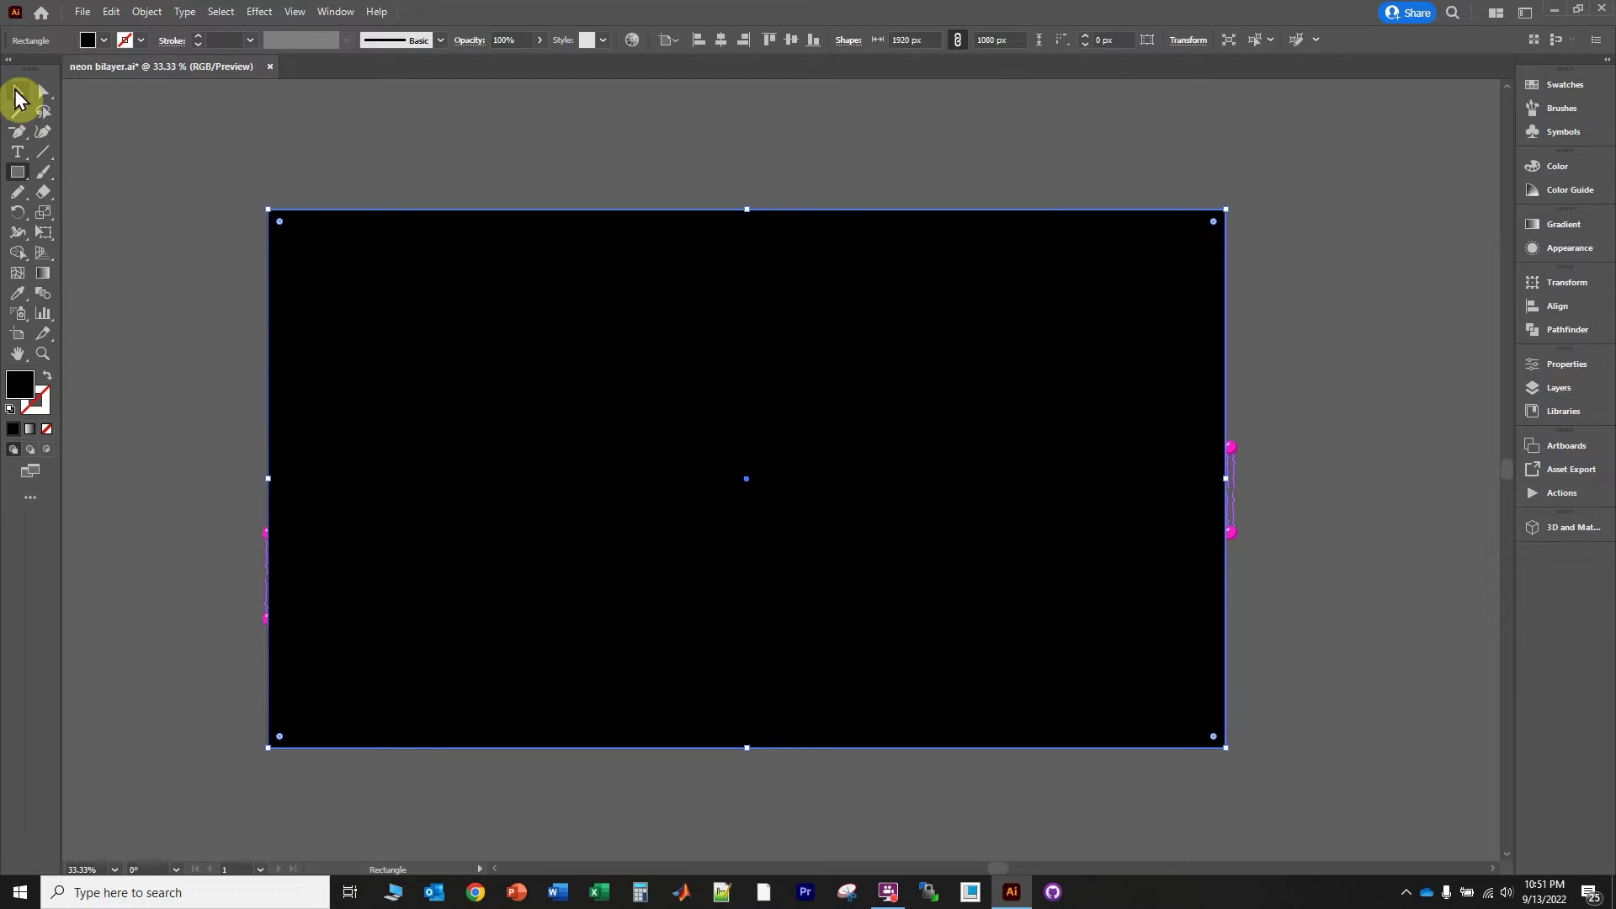
Send the black rectangle behind the lipid bilayer and lock it as the background
right_click(470, 347)
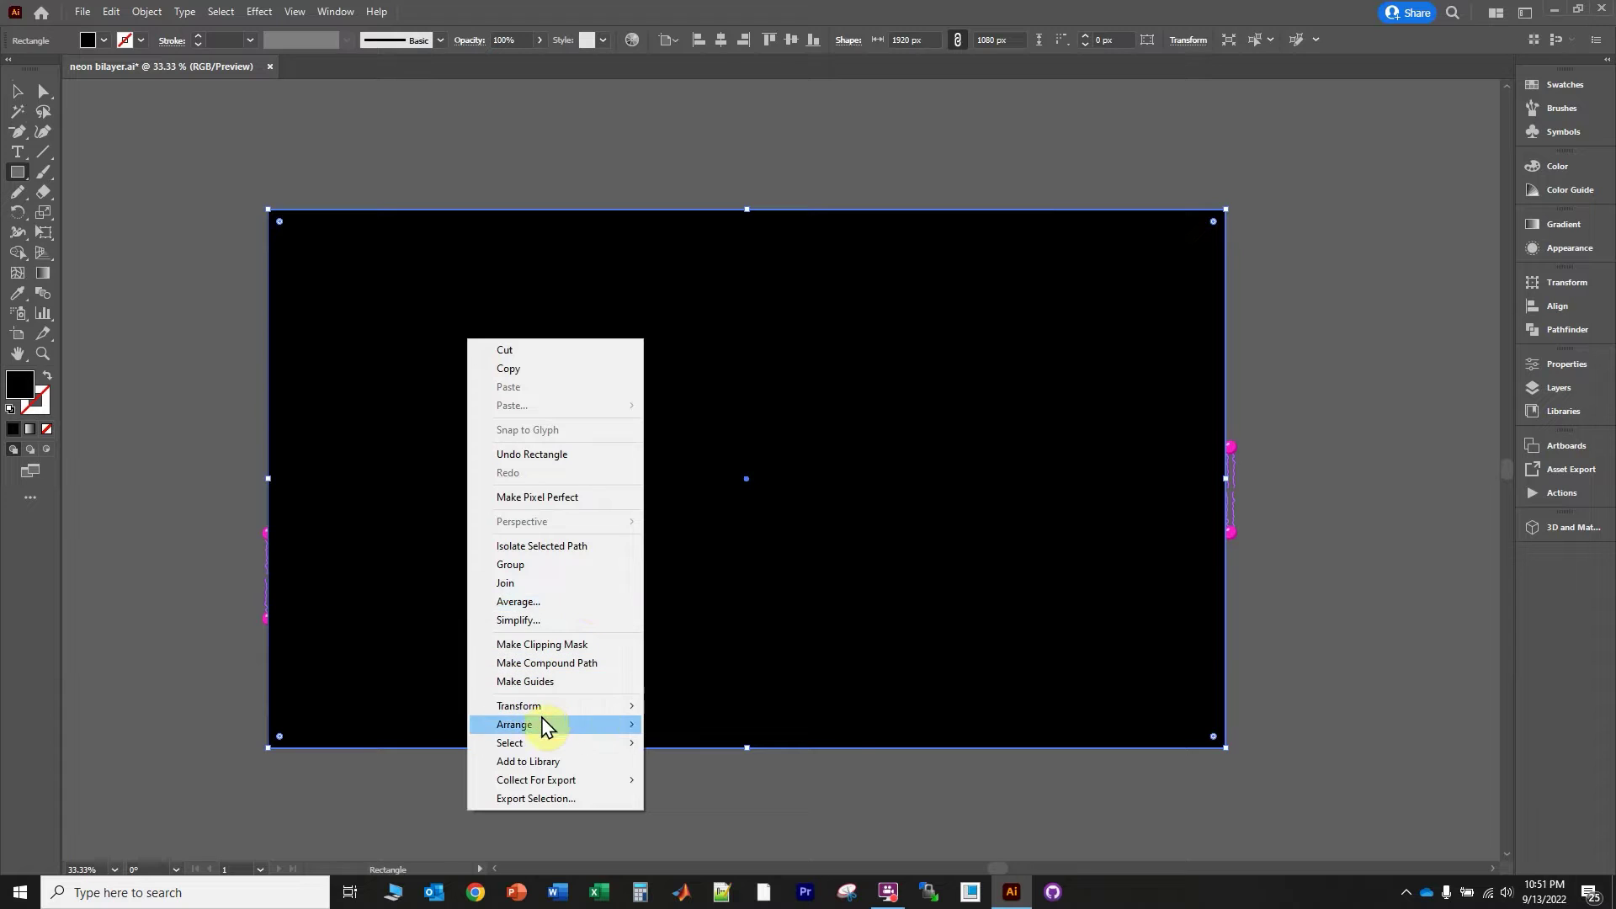
mouse_move(550, 733)
left_click(761, 780)
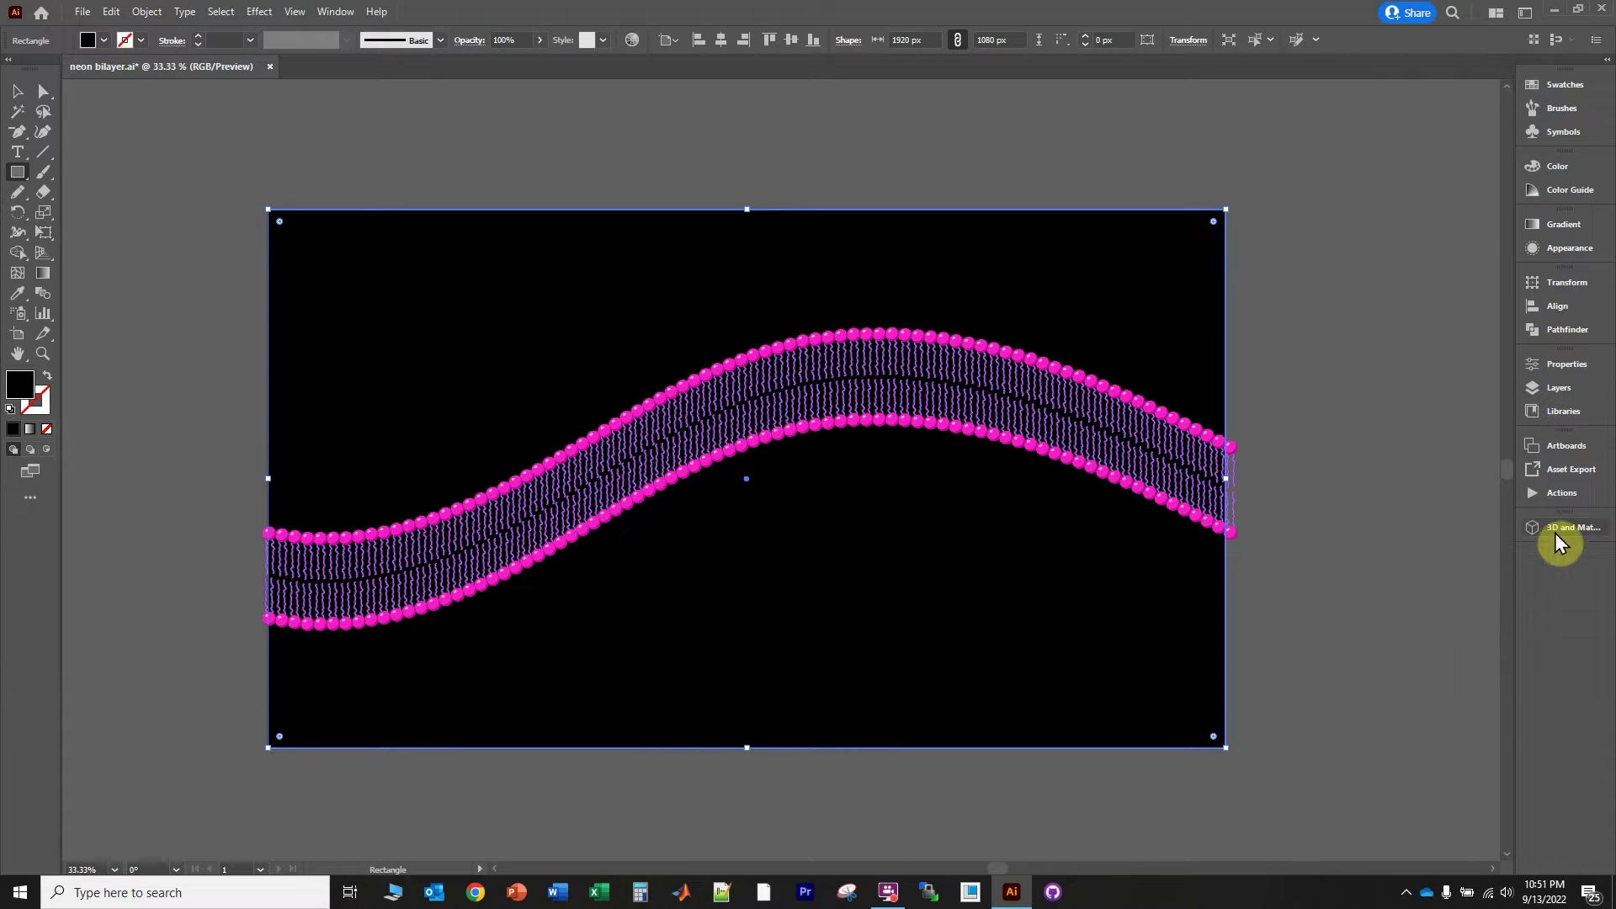
left_click(1557, 391)
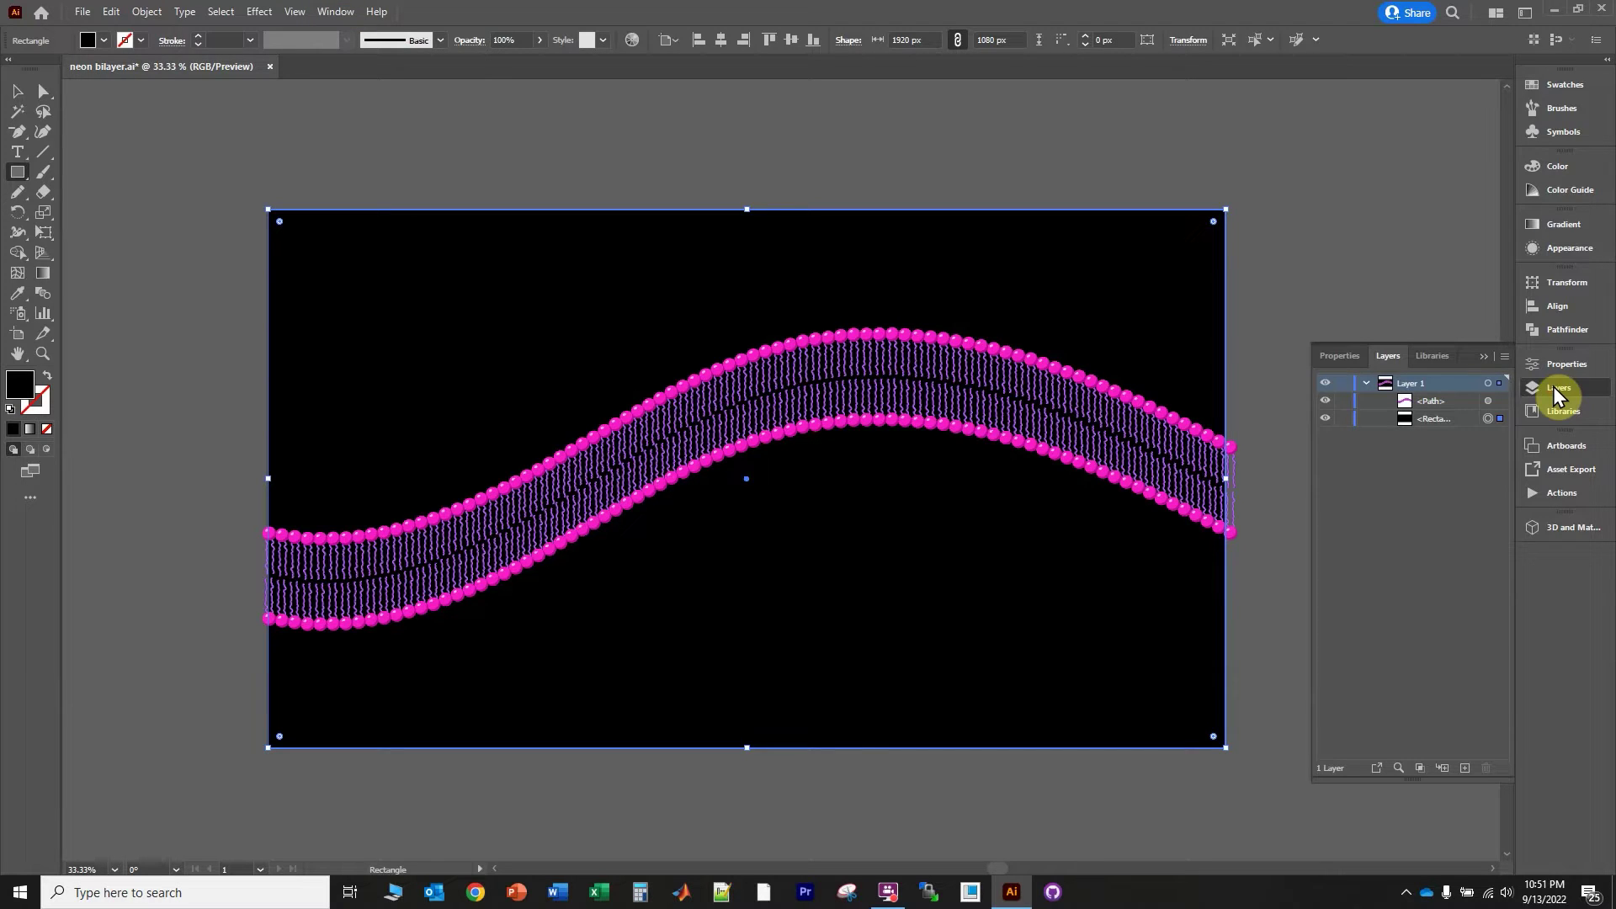
left_click(1342, 419)
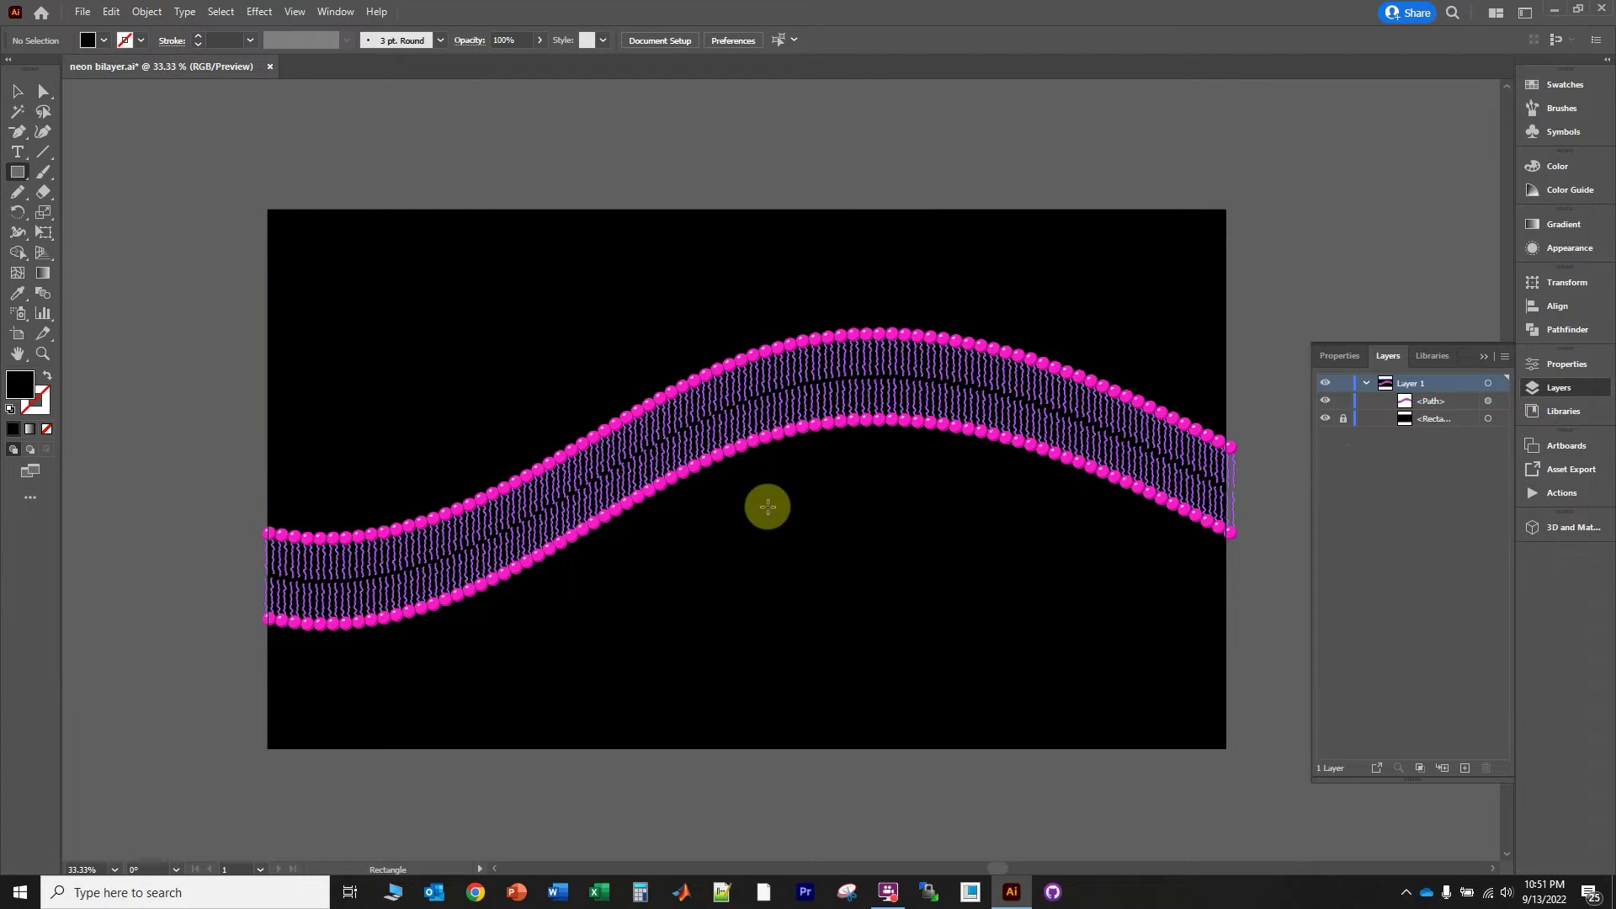
left_click(1483, 359)
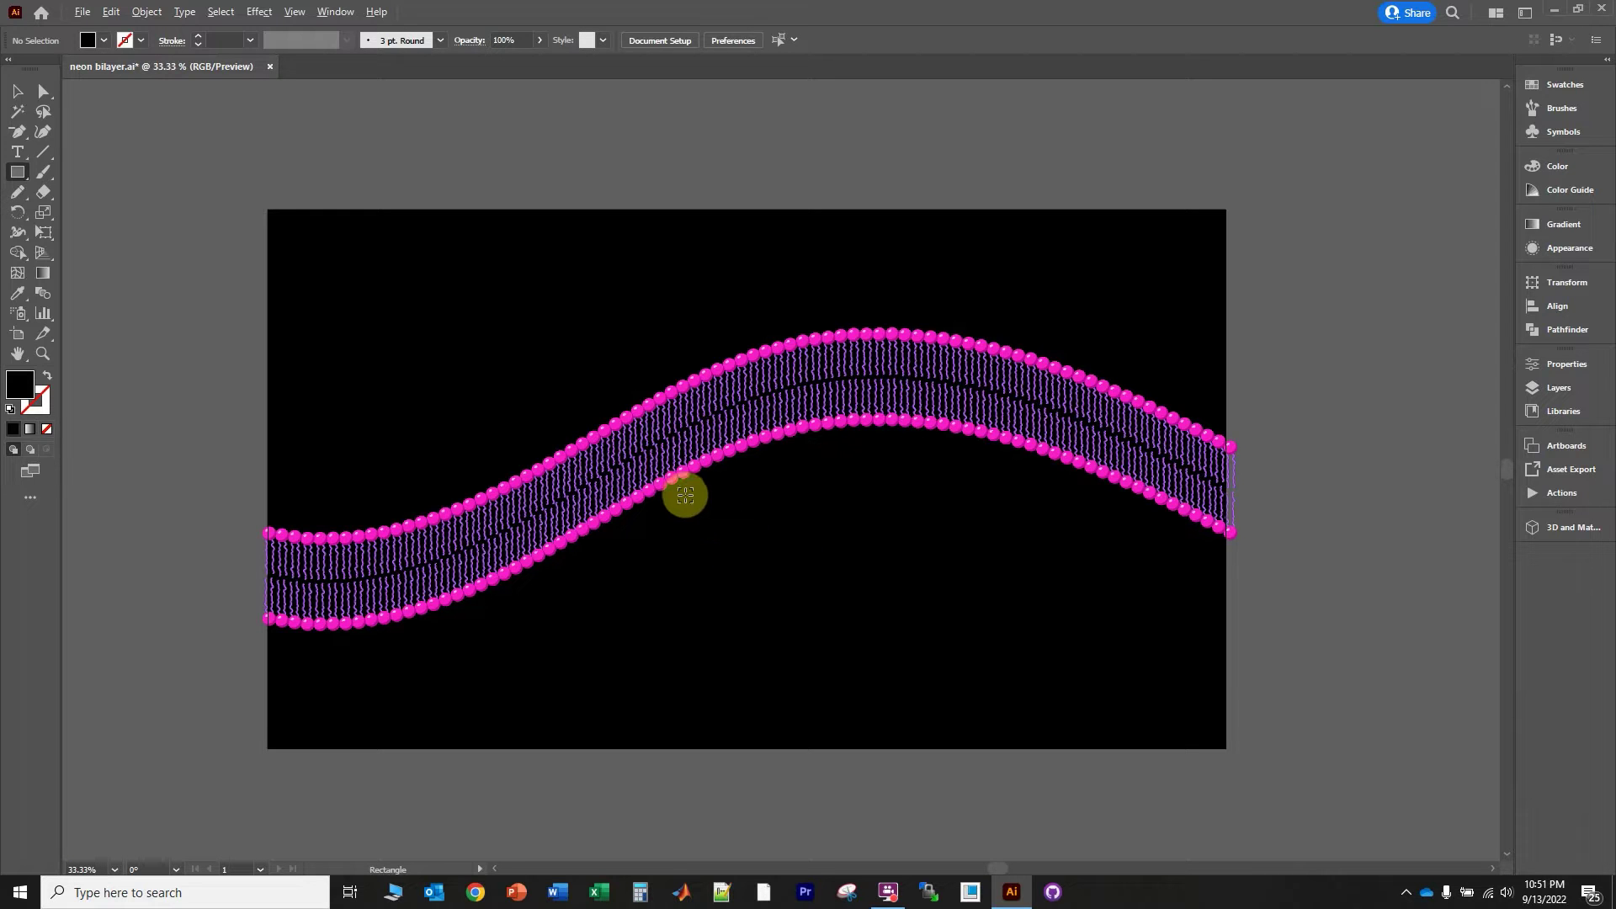
Set up the Pencil tool with a bright green stroke and accept its current tool options
scroll(690, 513, "up", 2)
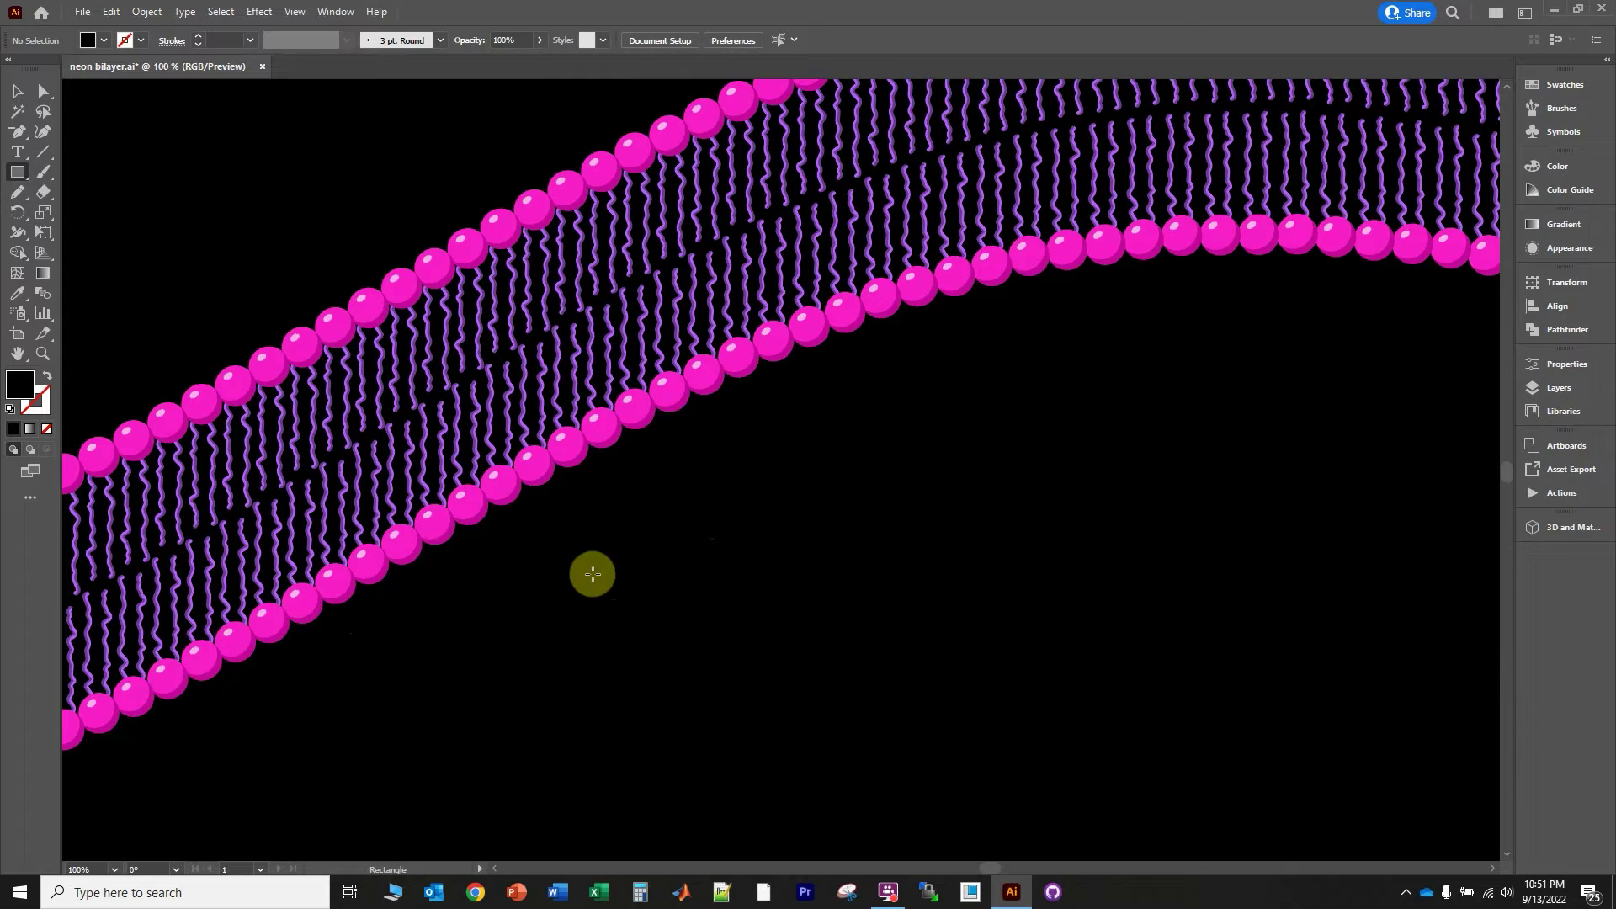
left_click(19, 196)
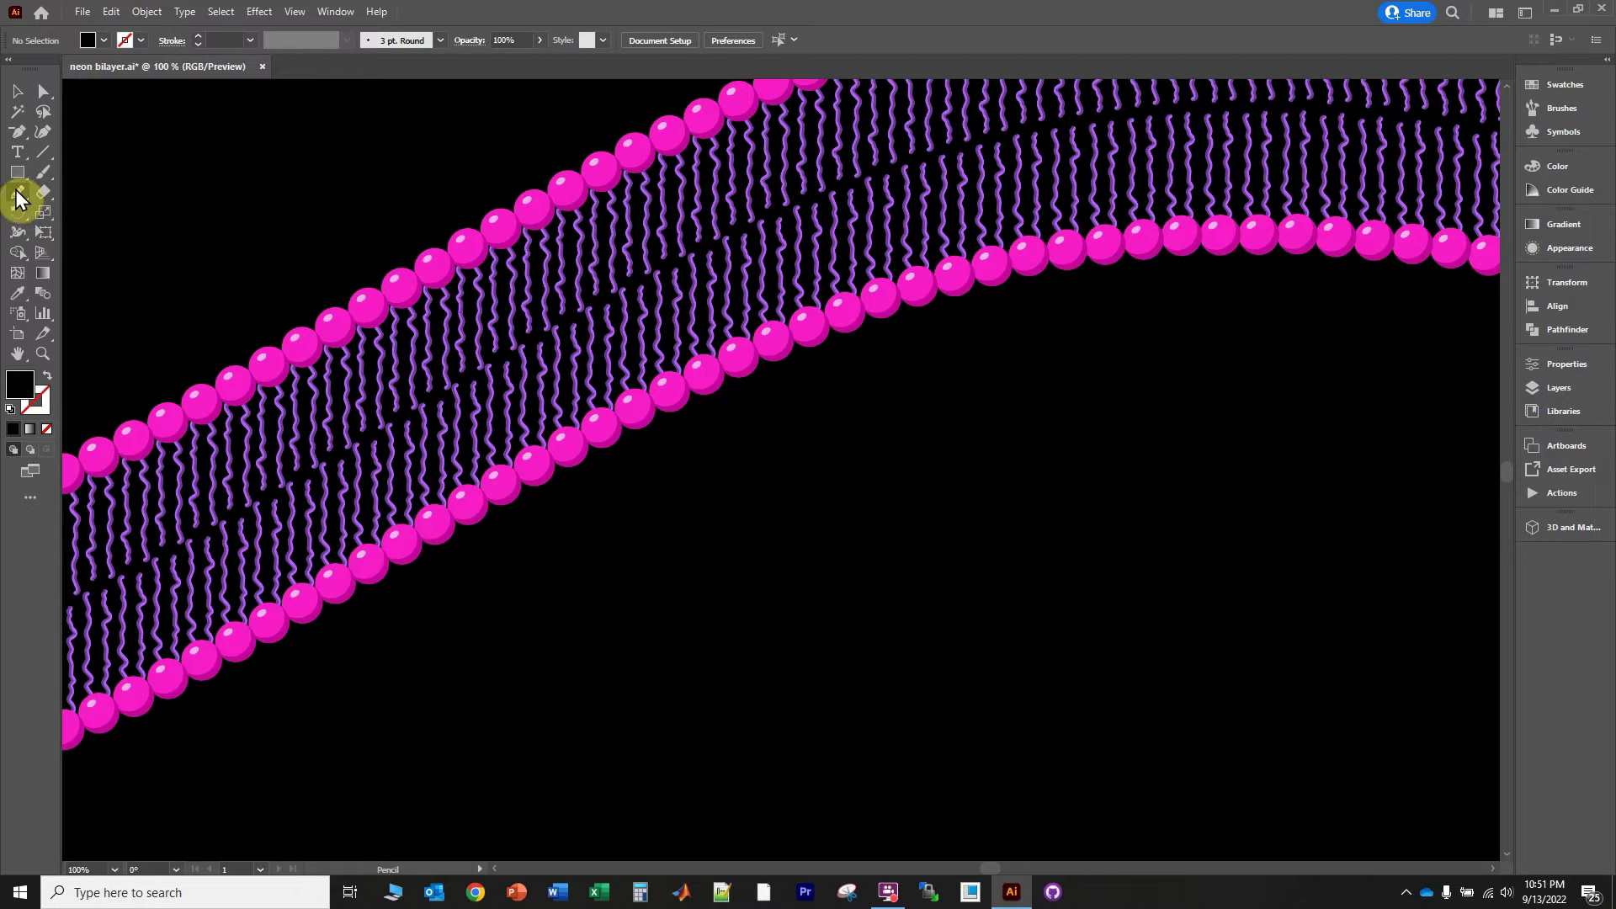
left_click(17, 192)
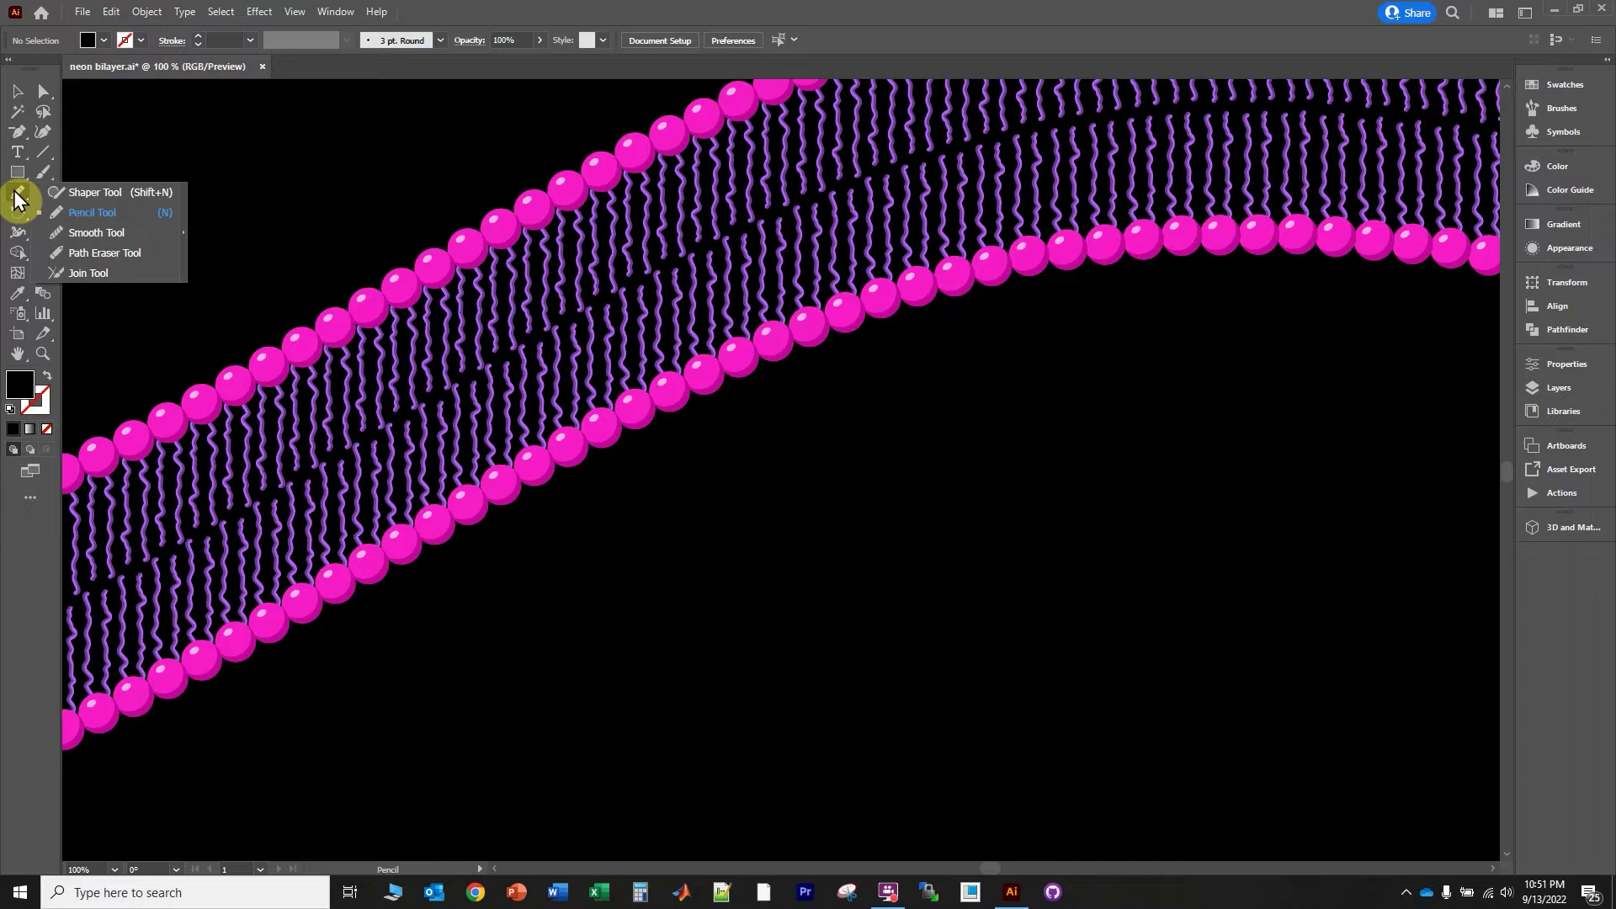
left_click(81, 212)
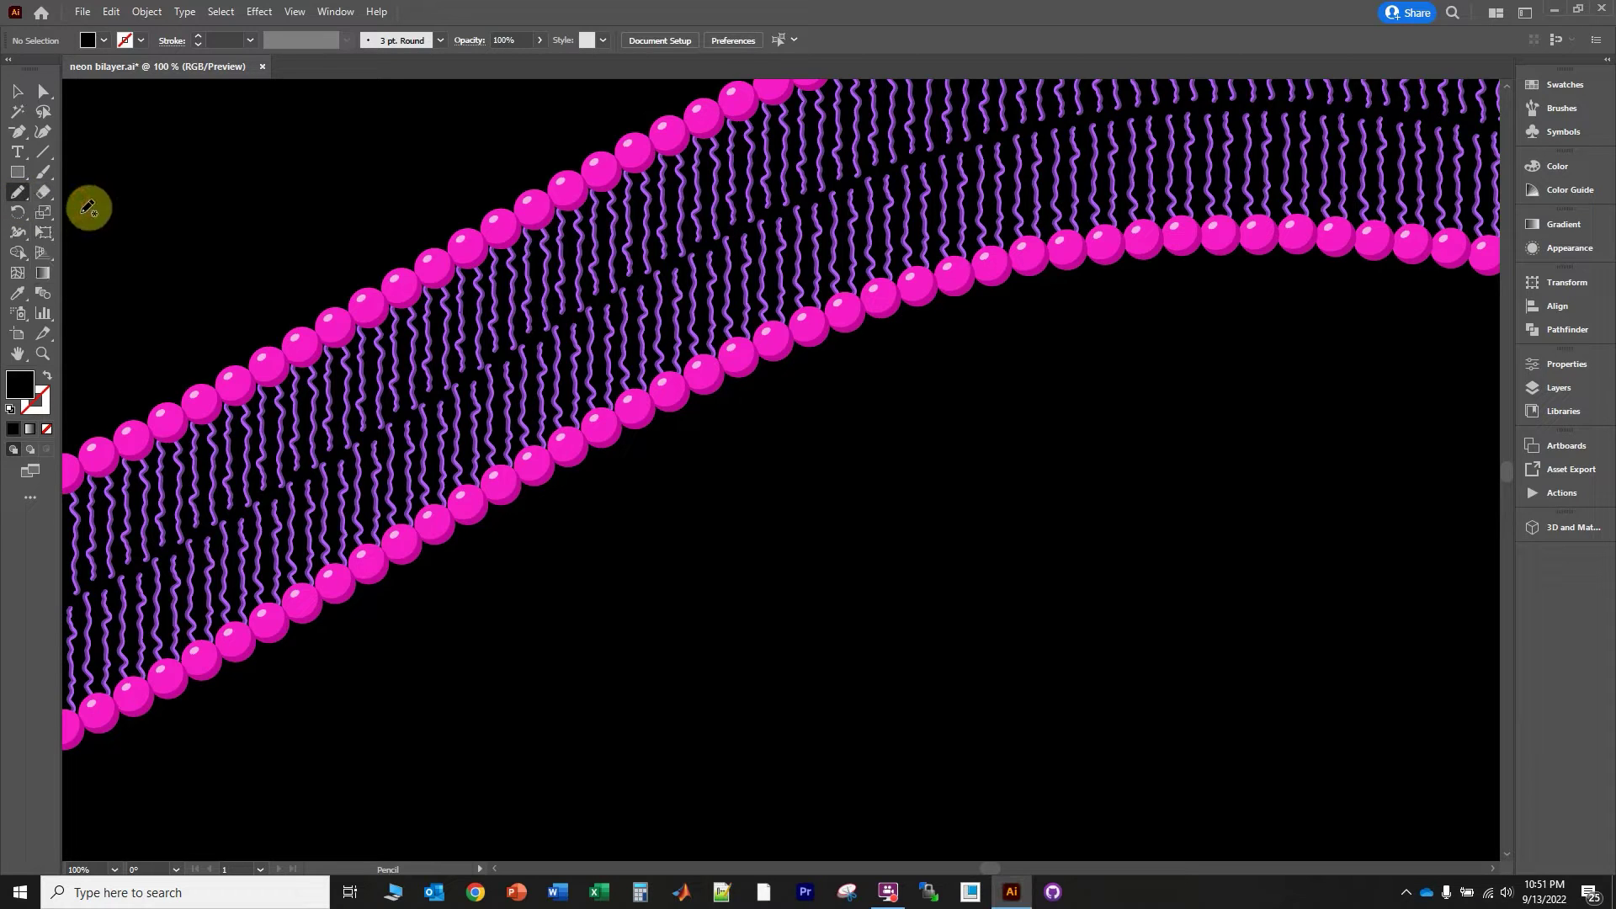
left_click(140, 40)
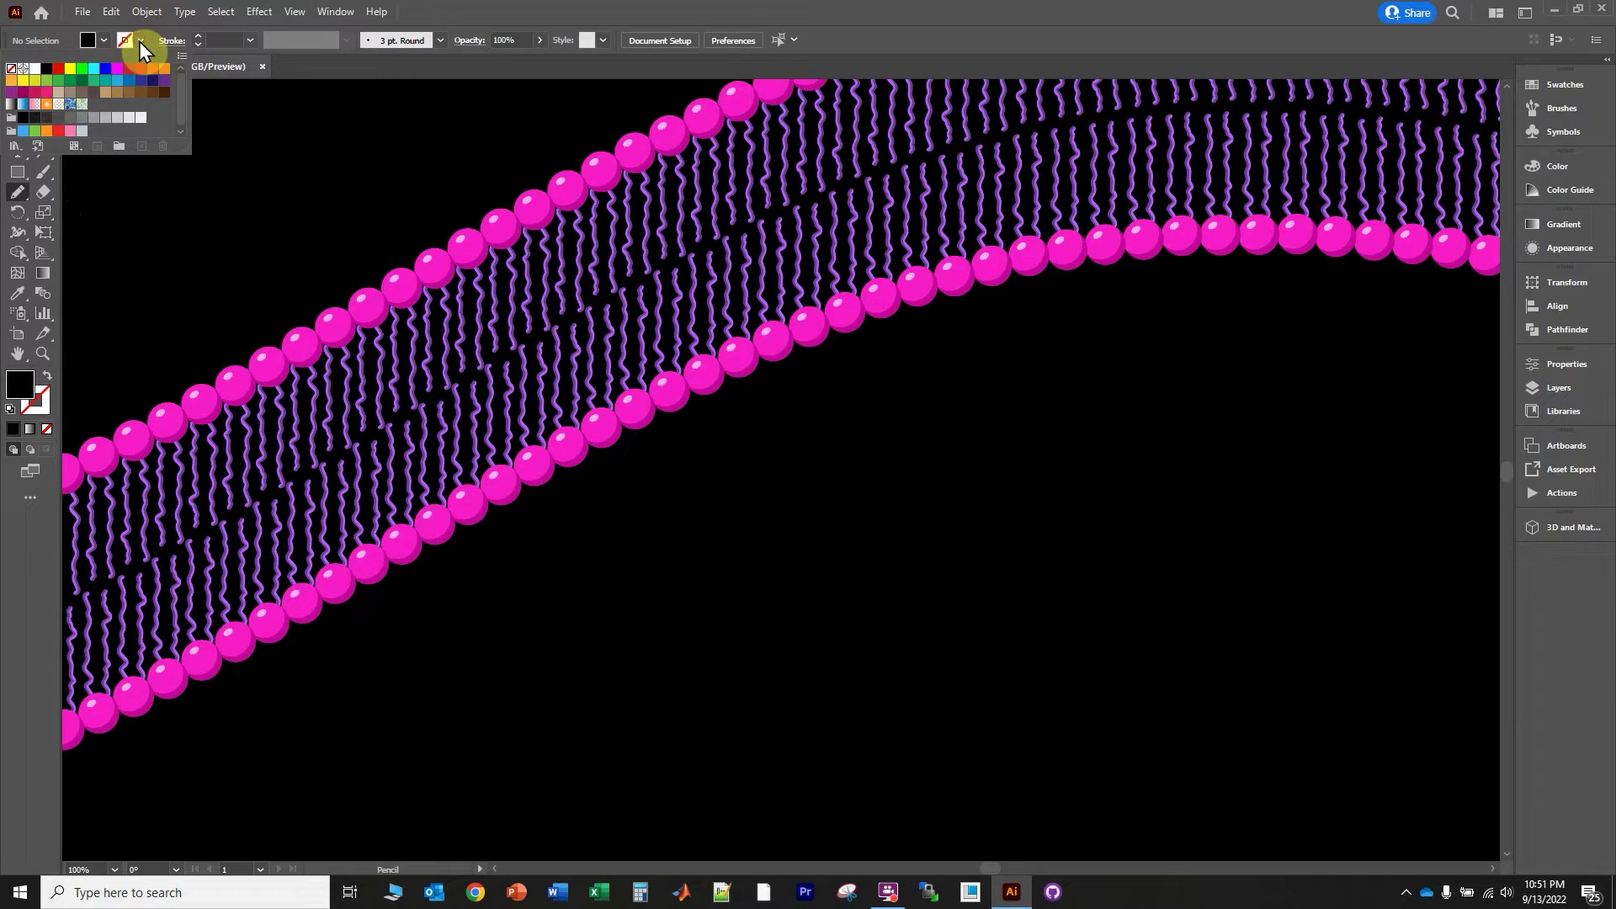
left_click(82, 69)
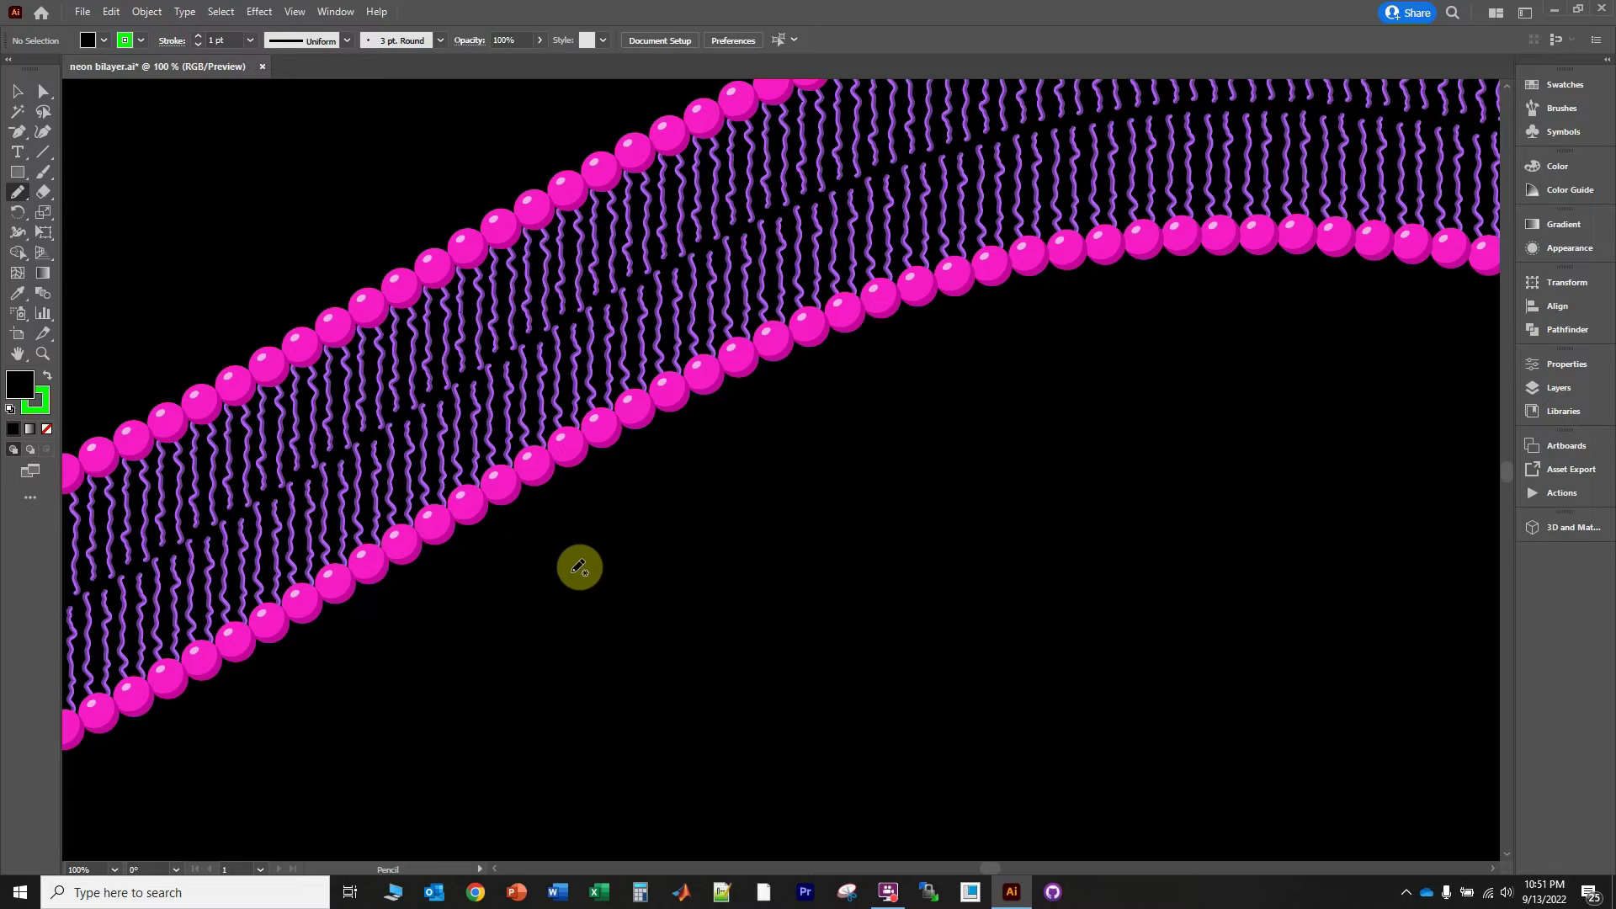
key("Return")
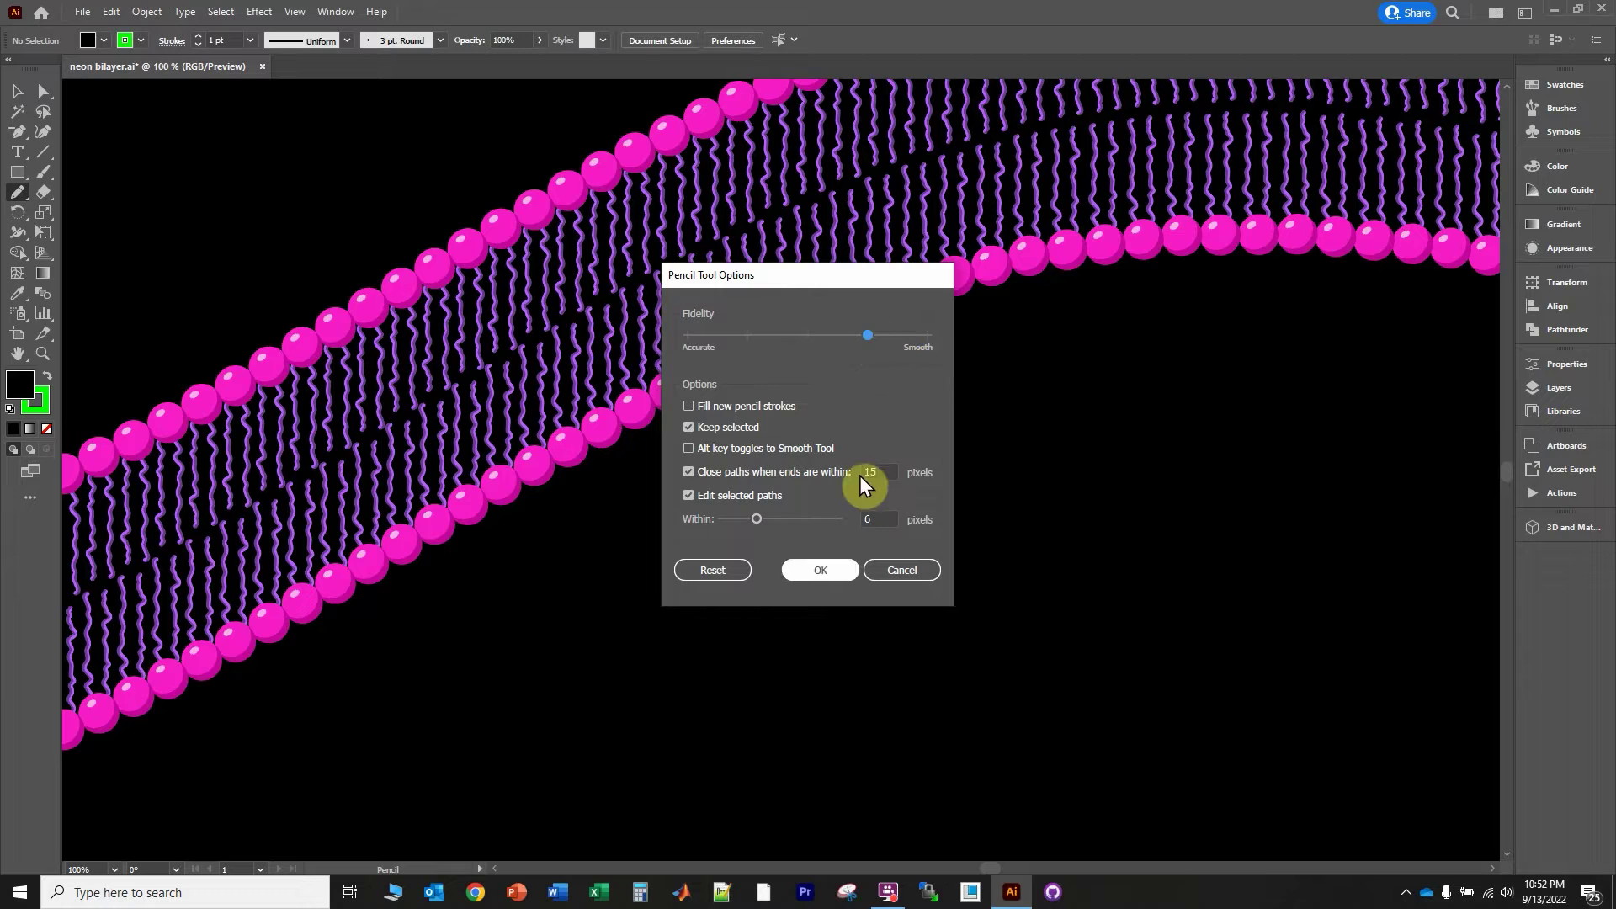
left_click(835, 569)
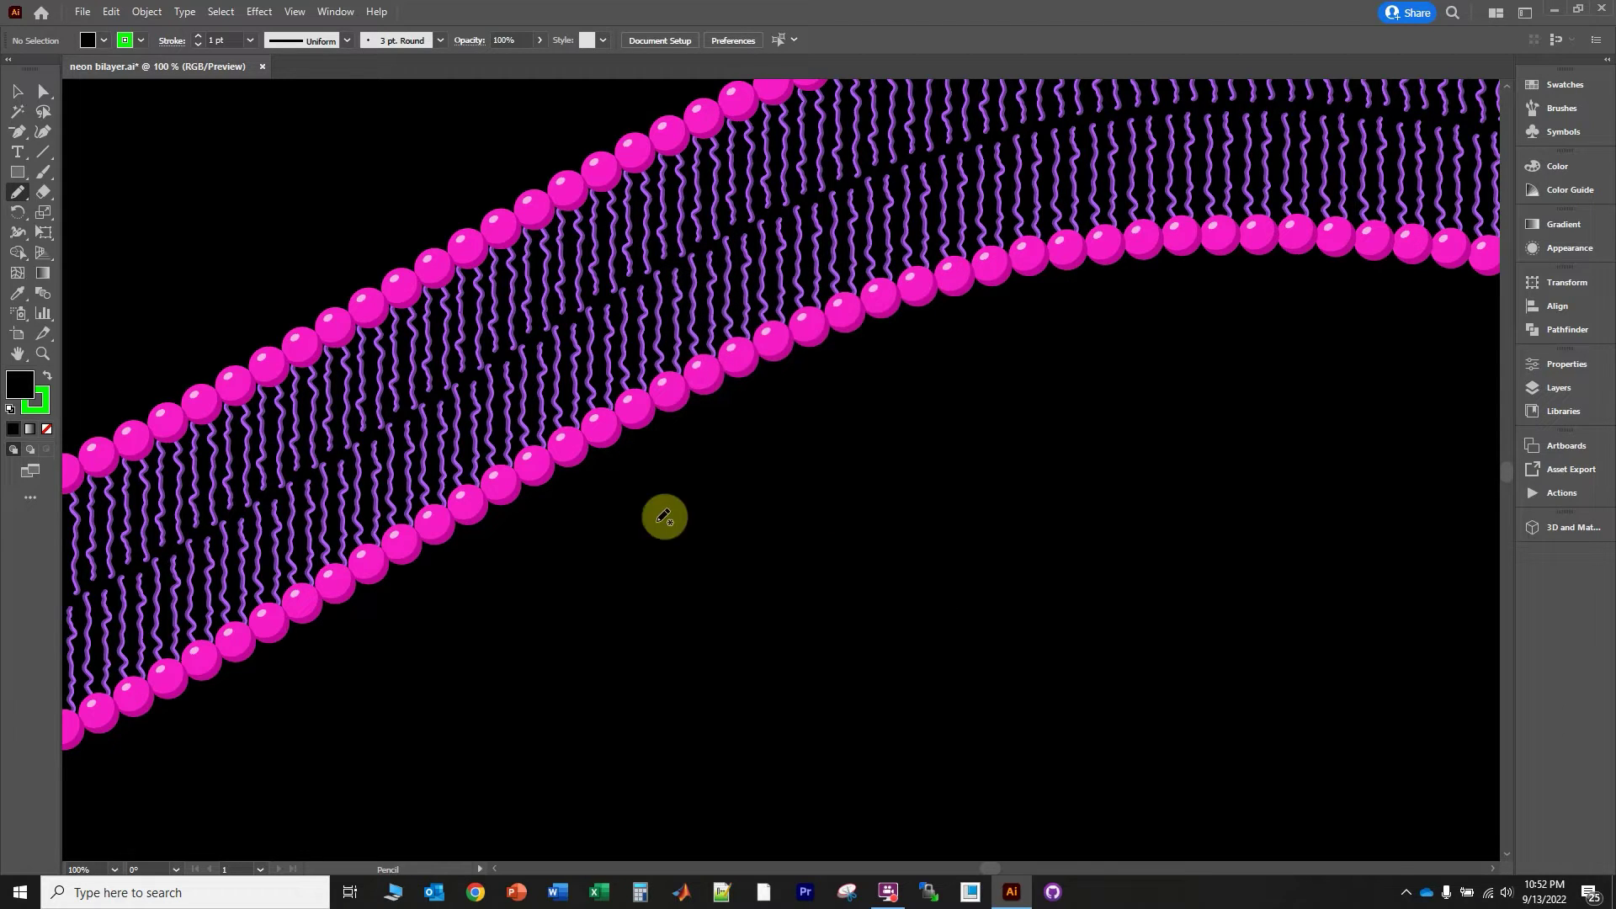
Draw a closed freehand blob about 178 × 146 px overlapping the bilayer's lower edge, redrawing its bottom contour until smooth
mouse_move(602, 587)
left_mouse_down()
mouse_move(552, 599)
mouse_move(522, 557)
mouse_move(580, 477)
mouse_move(589, 427)
mouse_move(631, 390)
mouse_move(769, 466)
mouse_move(757, 504)
mouse_move(706, 552)
mouse_move(606, 577)
left_mouse_up()
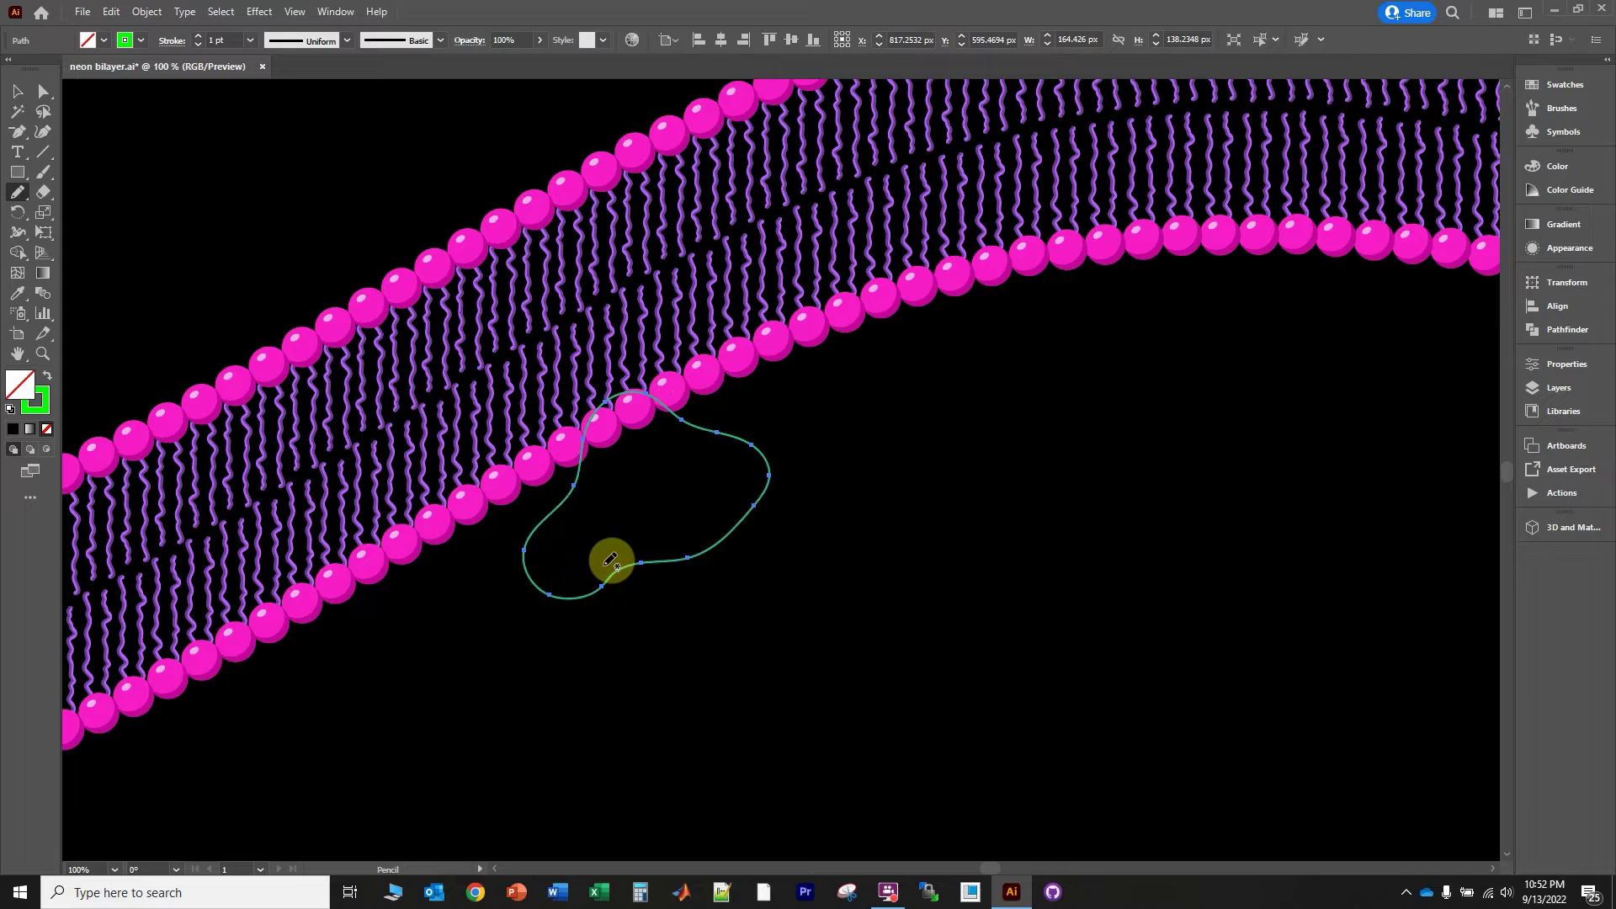
key("ctrl+z")
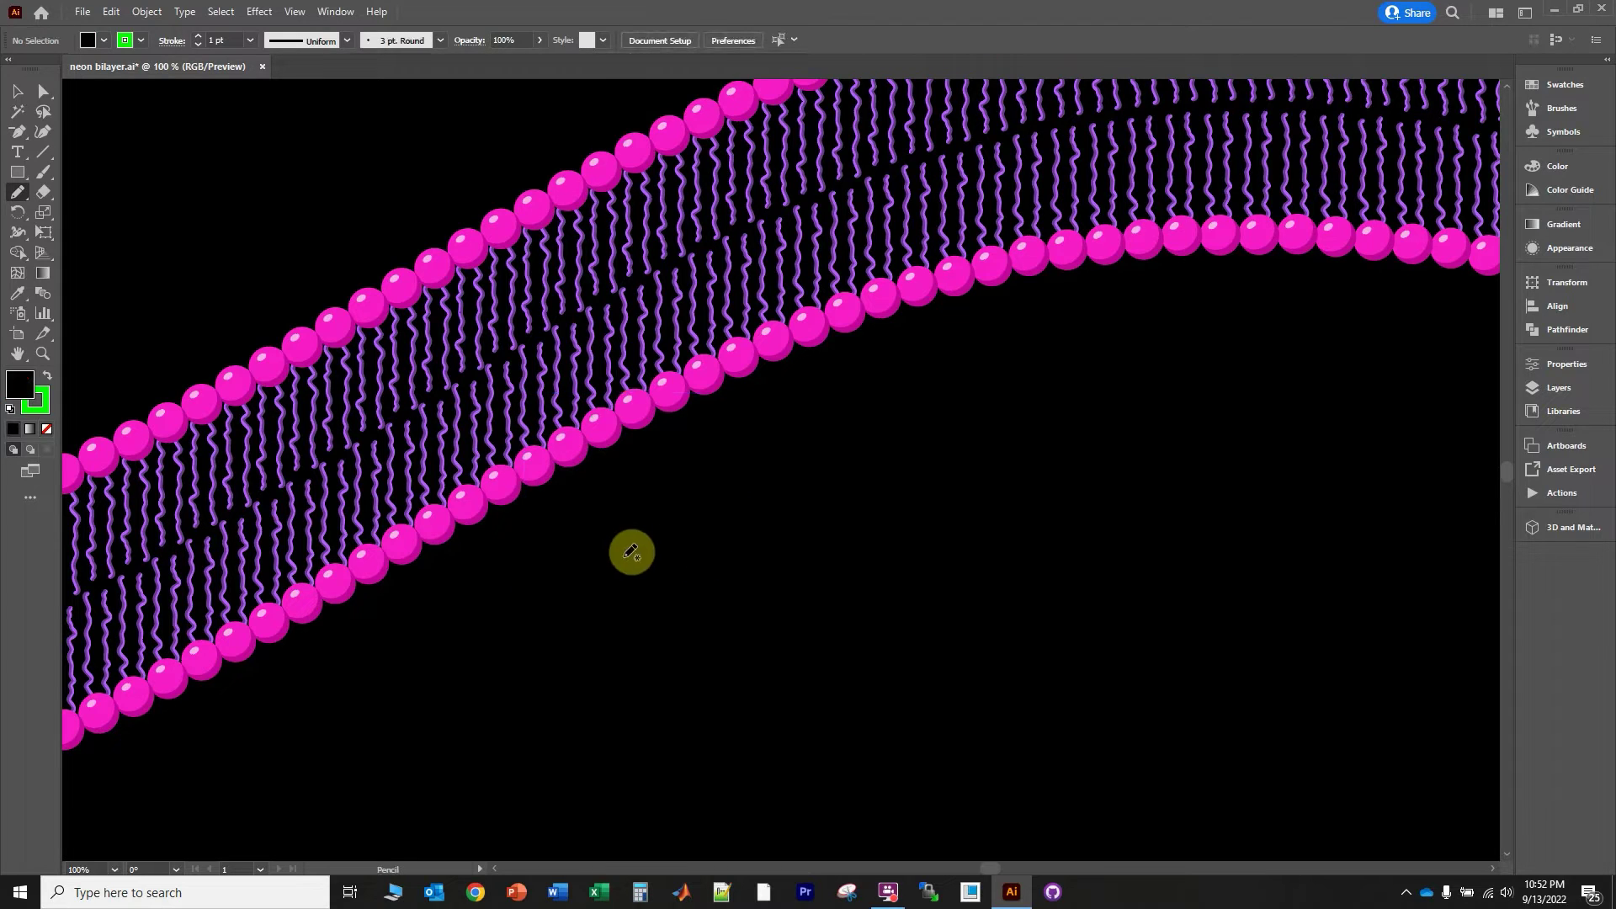
mouse_move(625, 567)
left_mouse_down()
mouse_move(562, 586)
mouse_move(535, 540)
mouse_move(624, 386)
mouse_move(660, 368)
mouse_move(771, 423)
mouse_move(795, 444)
mouse_move(800, 491)
mouse_move(783, 523)
mouse_move(657, 551)
left_mouse_up()
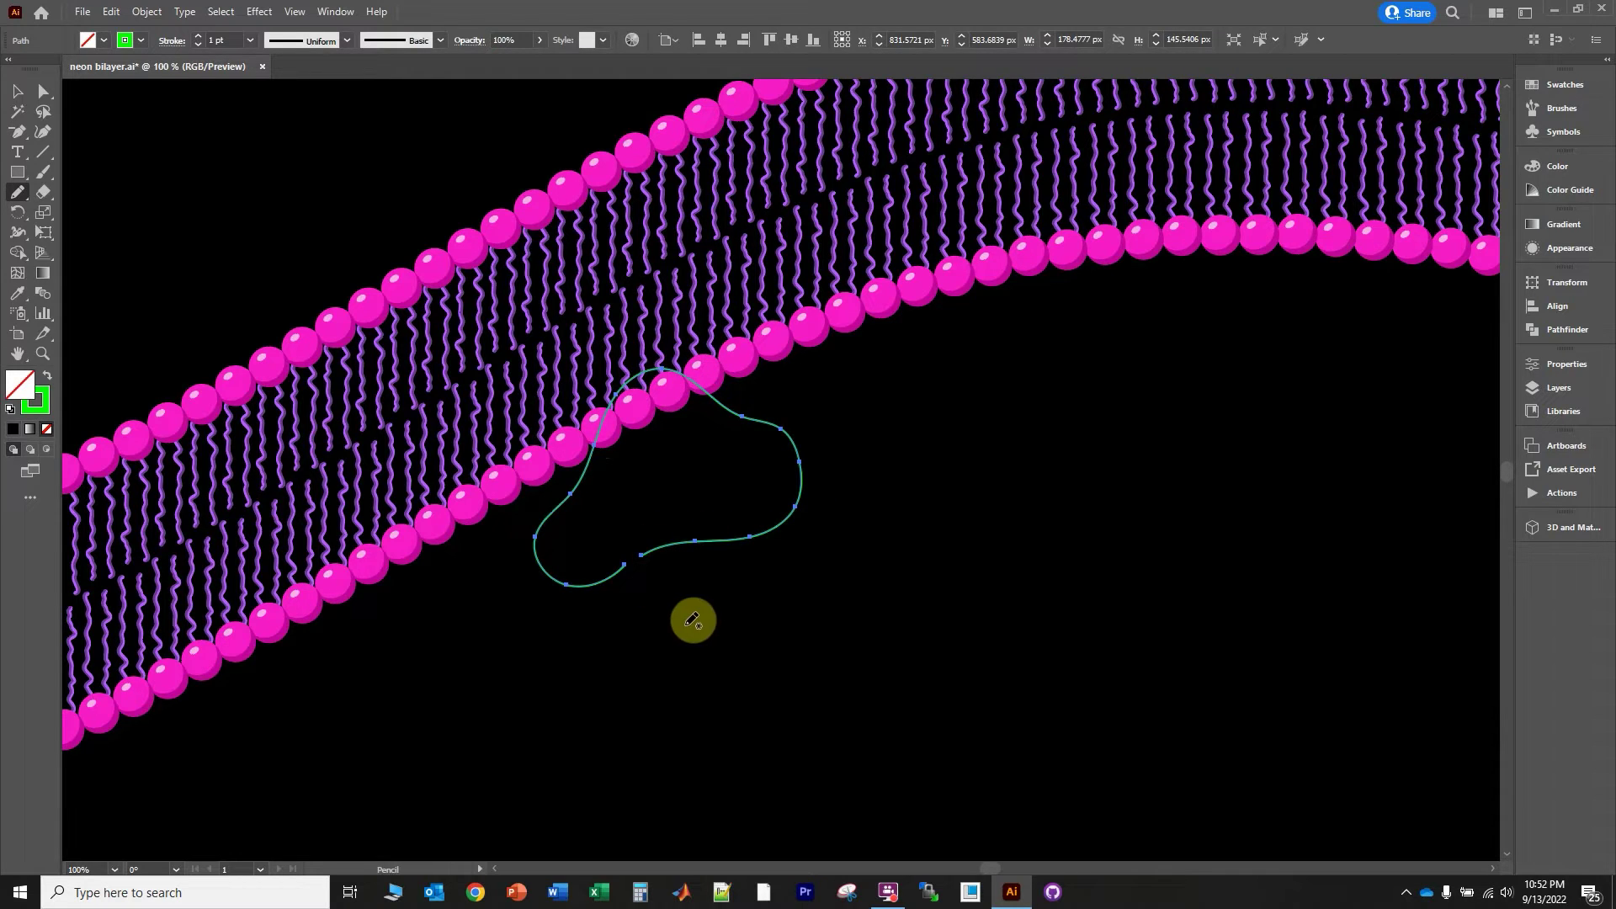
left_click_drag(690, 535, 627, 561)
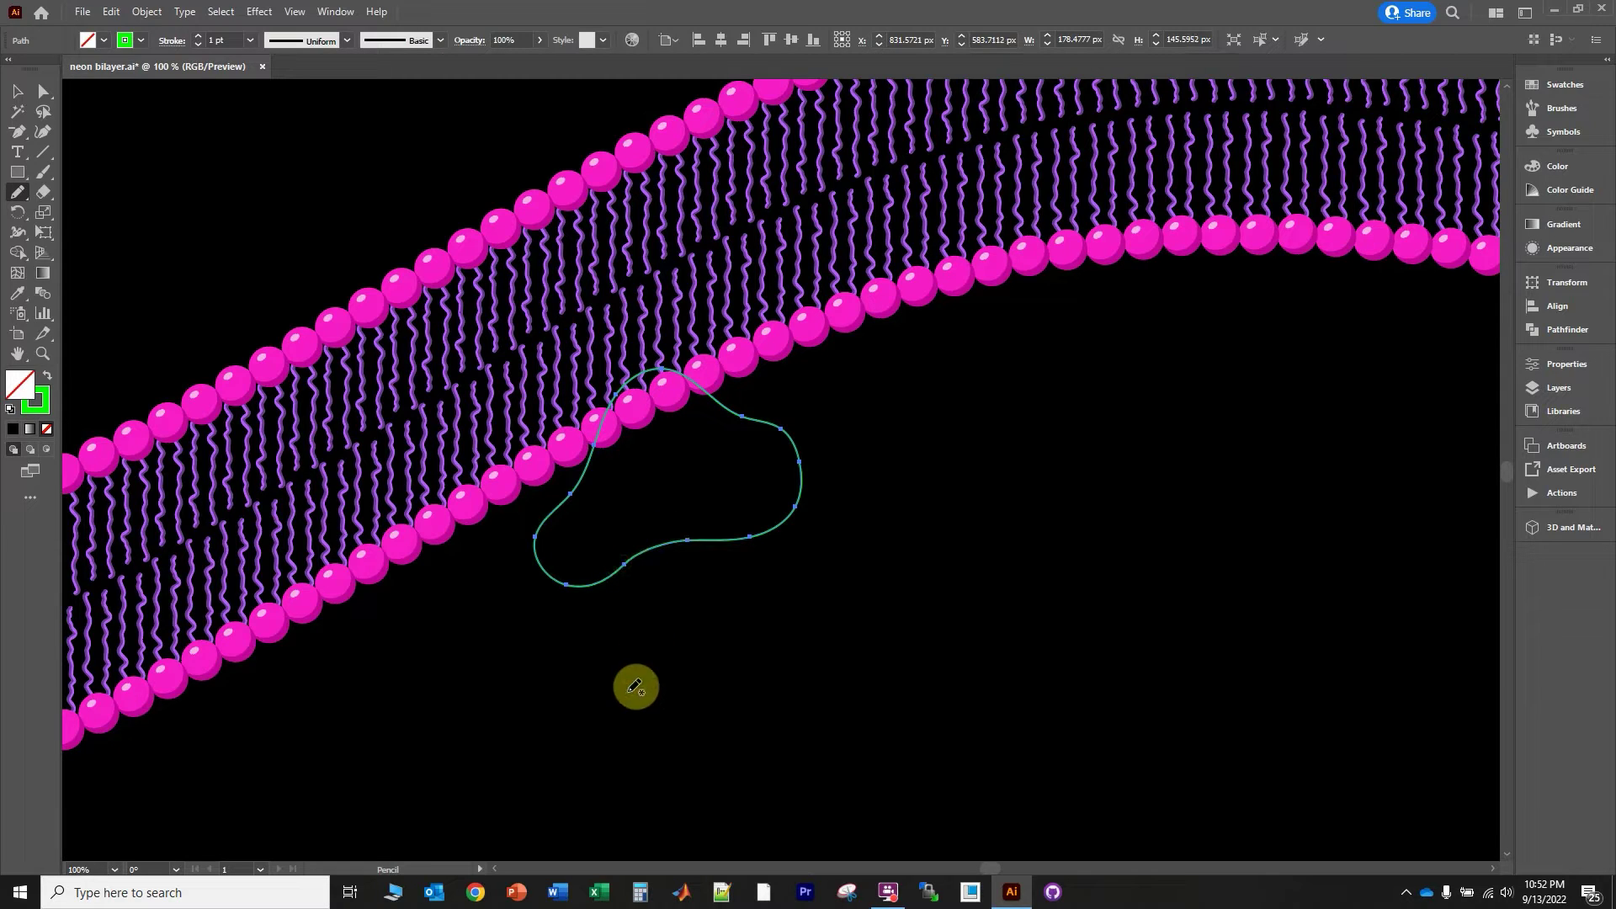
left_click_drag(717, 534, 641, 555)
mouse_move(736, 534)
left_mouse_down()
mouse_move(675, 537)
mouse_move(610, 572)
left_mouse_up()
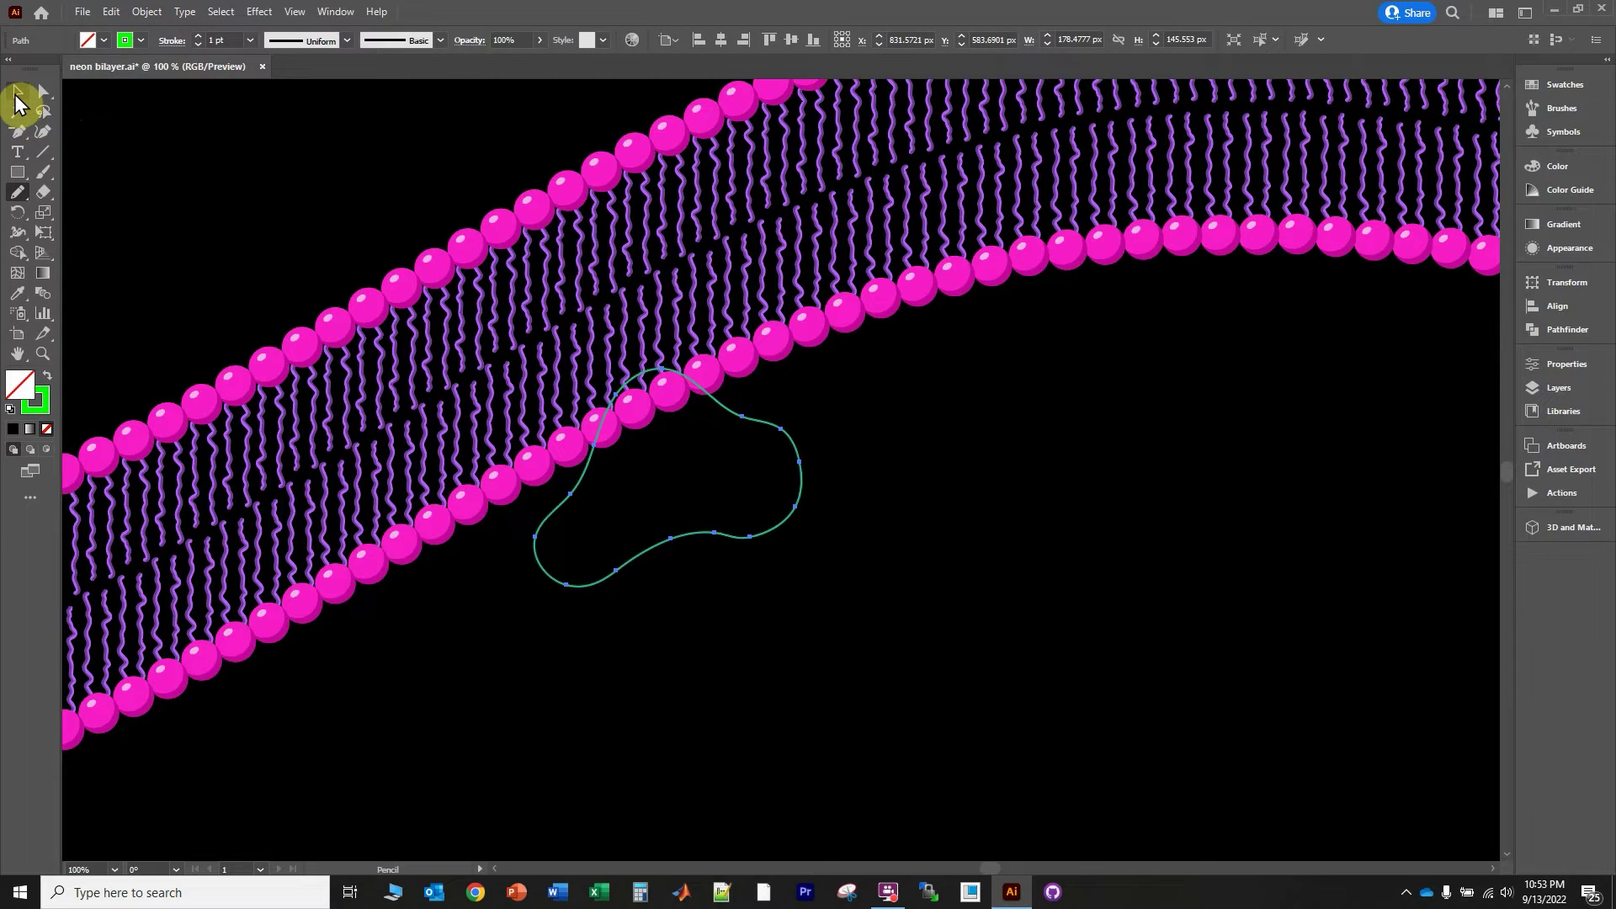
Swap the blob's green stroke to its fill and apply the 3D Inflate effect
left_click(47, 378)
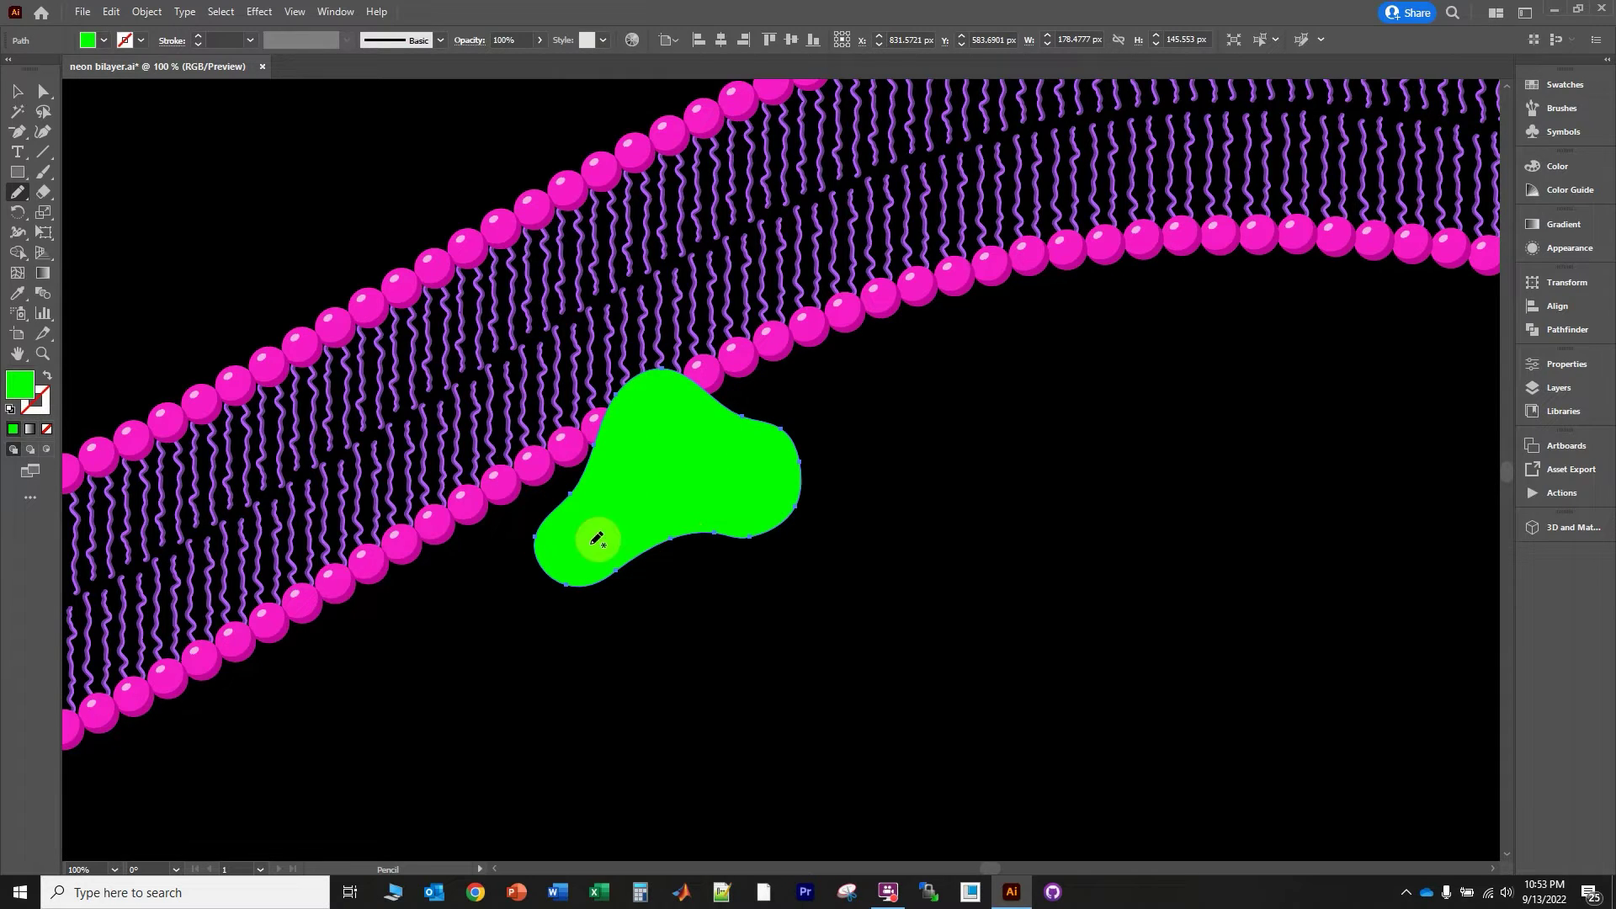
left_click(257, 13)
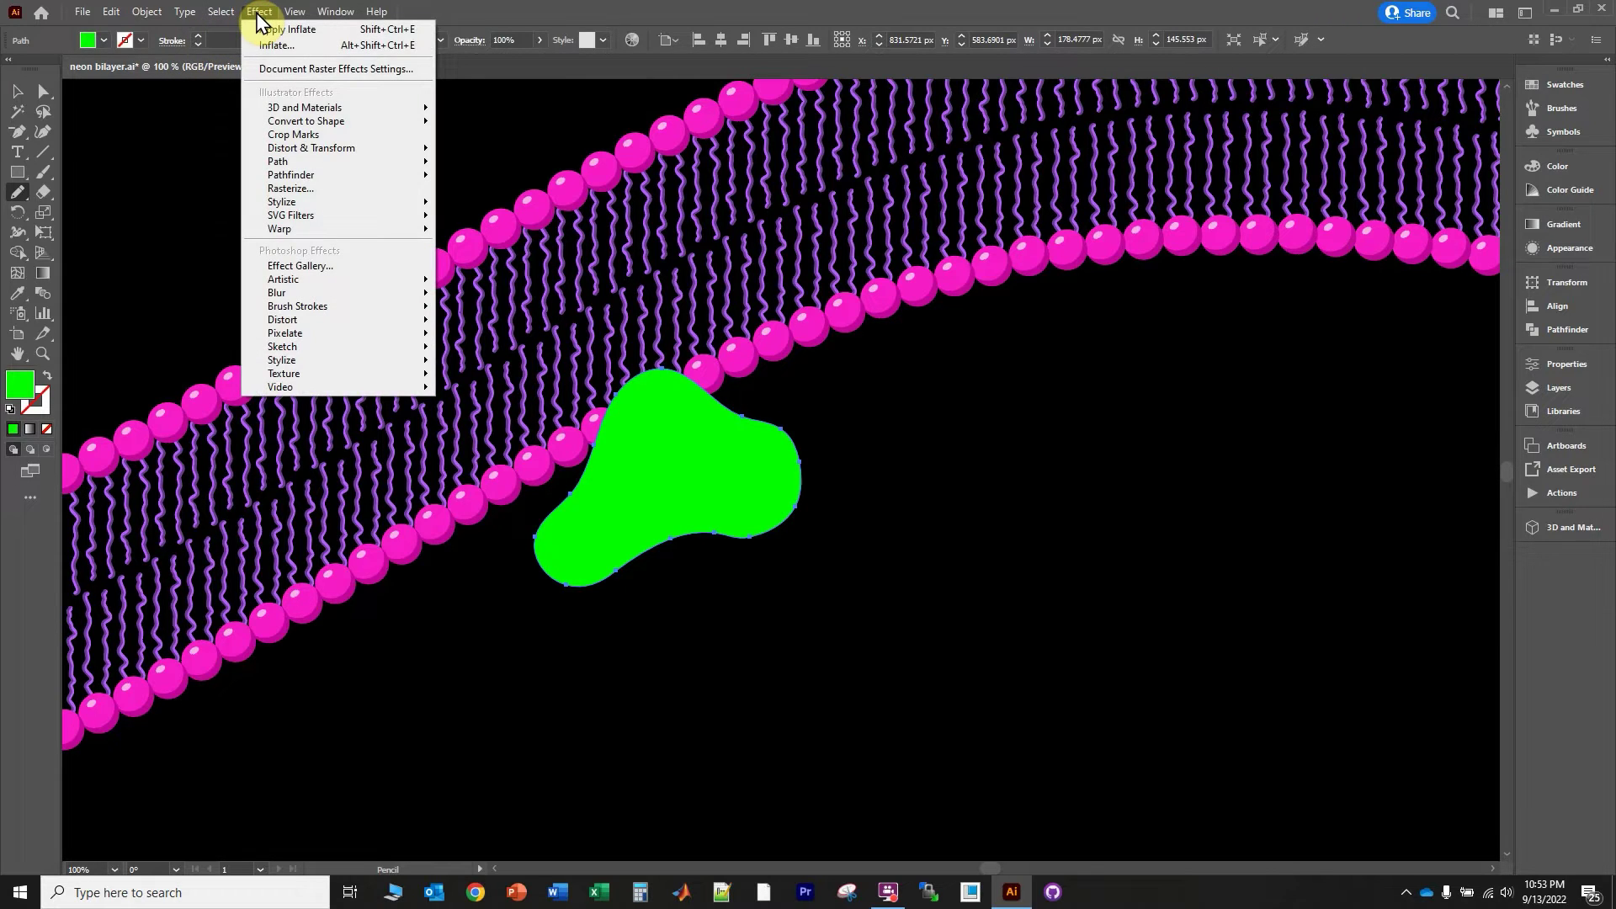
mouse_move(413, 109)
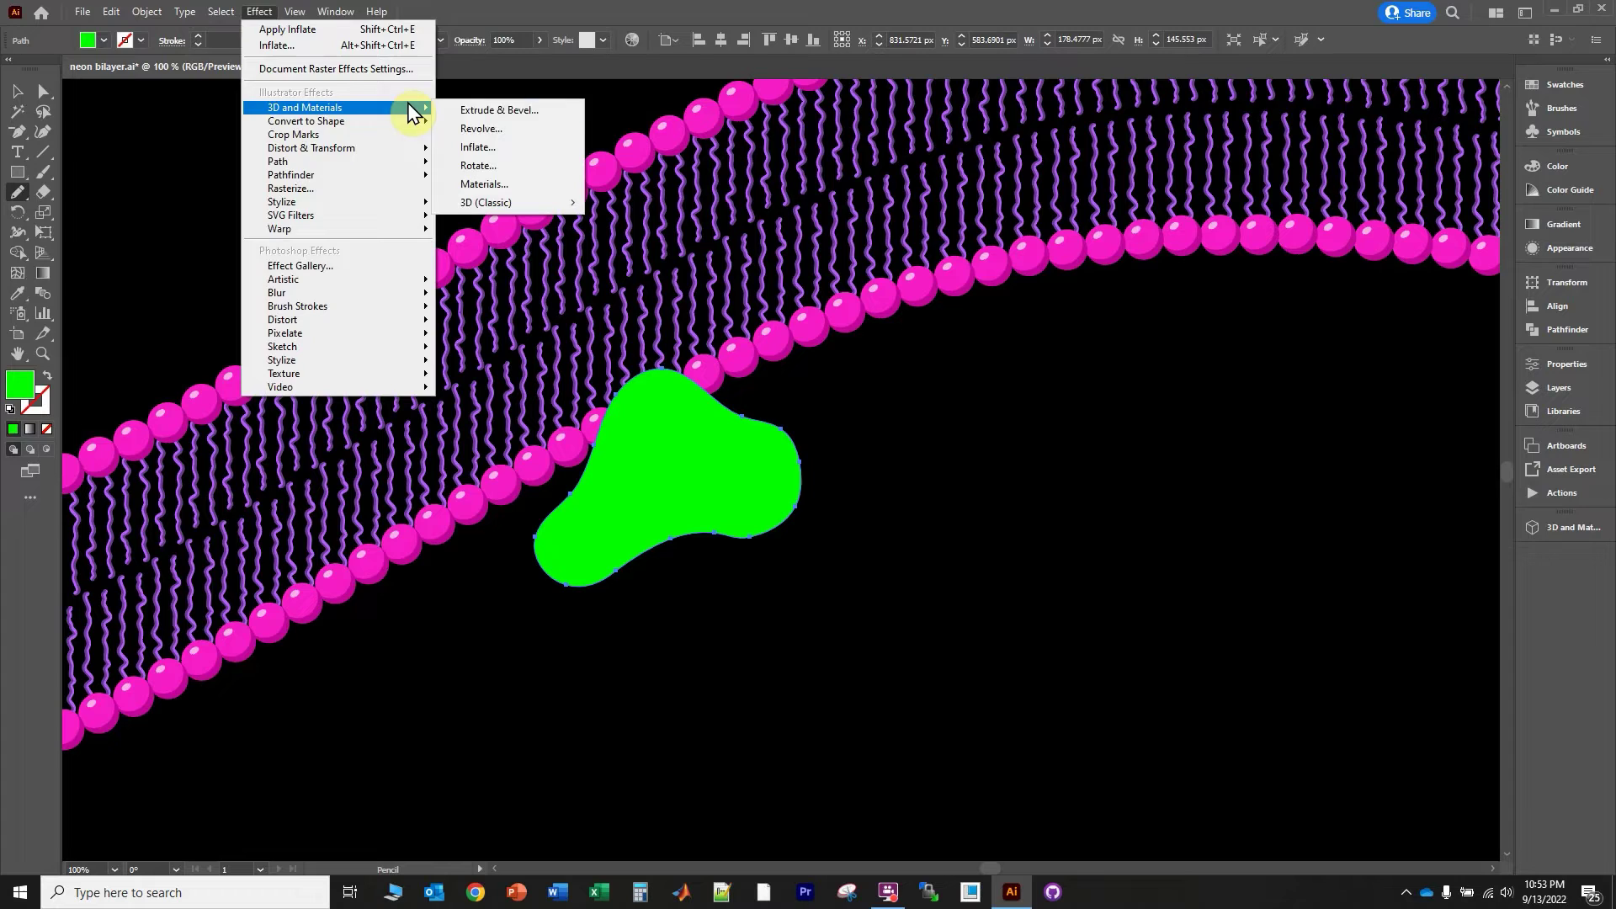
left_click(476, 147)
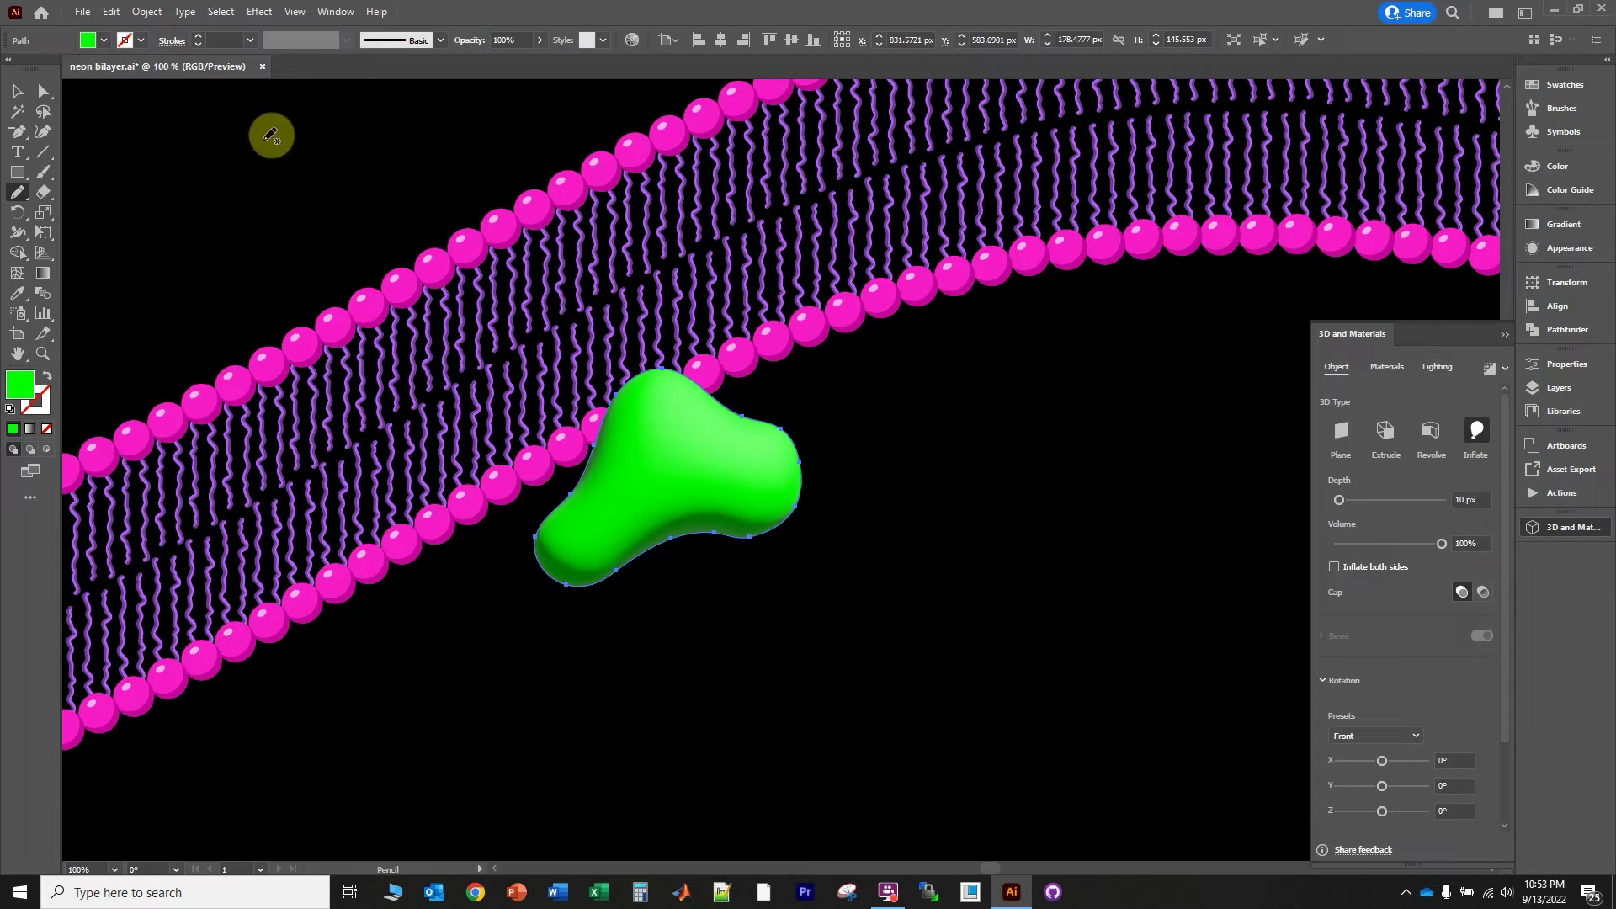
left_click(412, 282)
left_click_drag(401, 268, 533, 457)
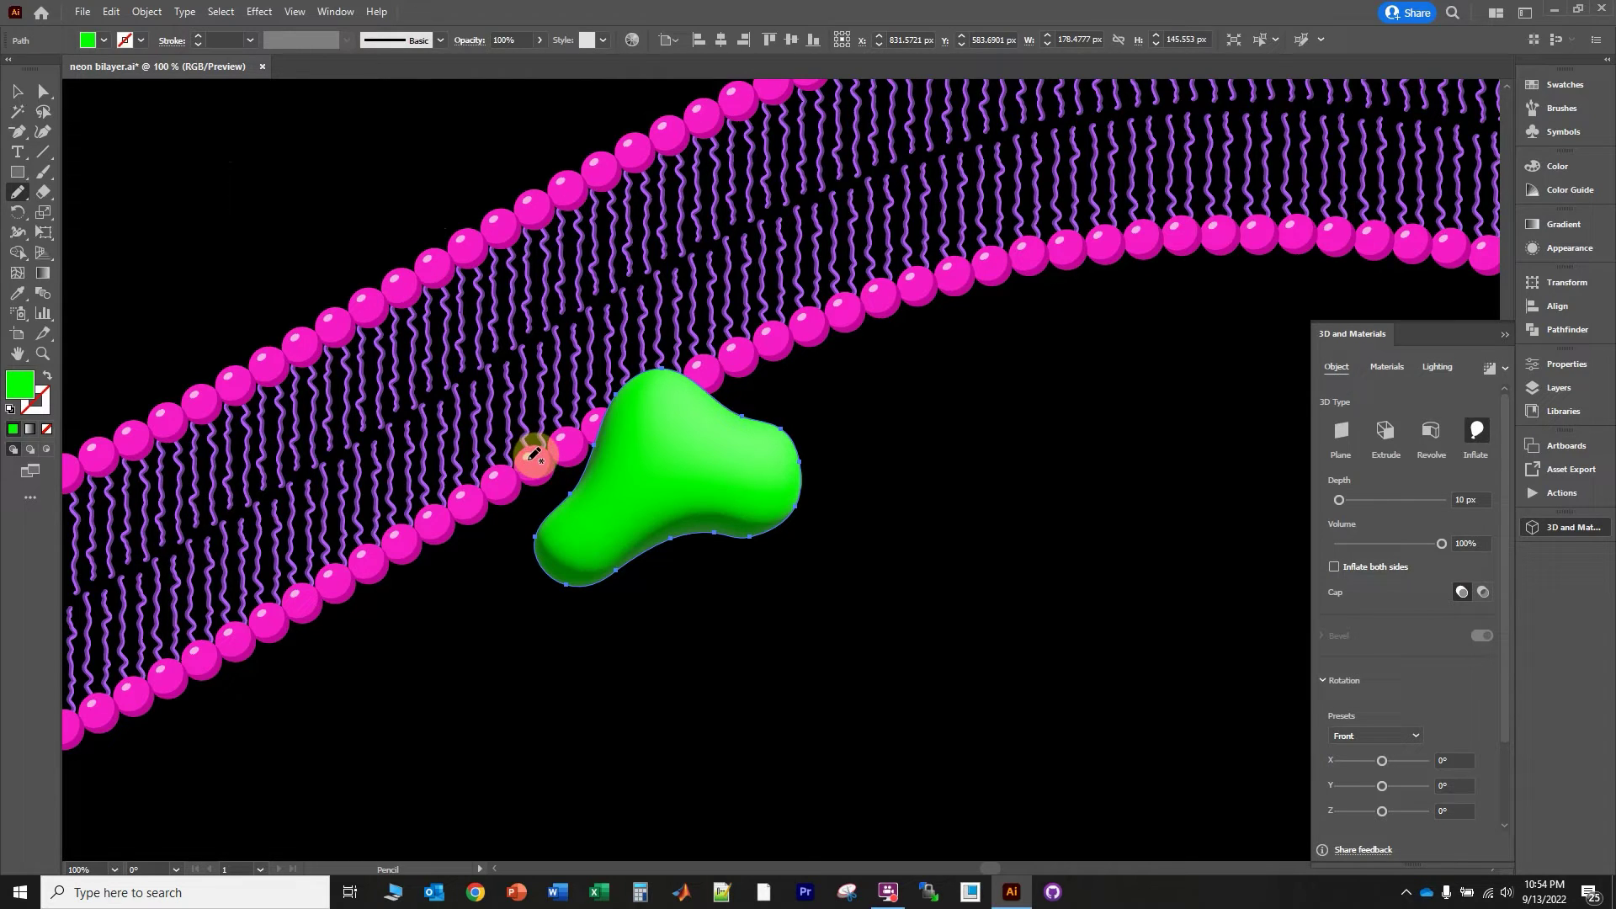
mouse_move(538, 462)
left_mouse_down()
mouse_move(401, 274)
mouse_move(462, 268)
left_mouse_up()
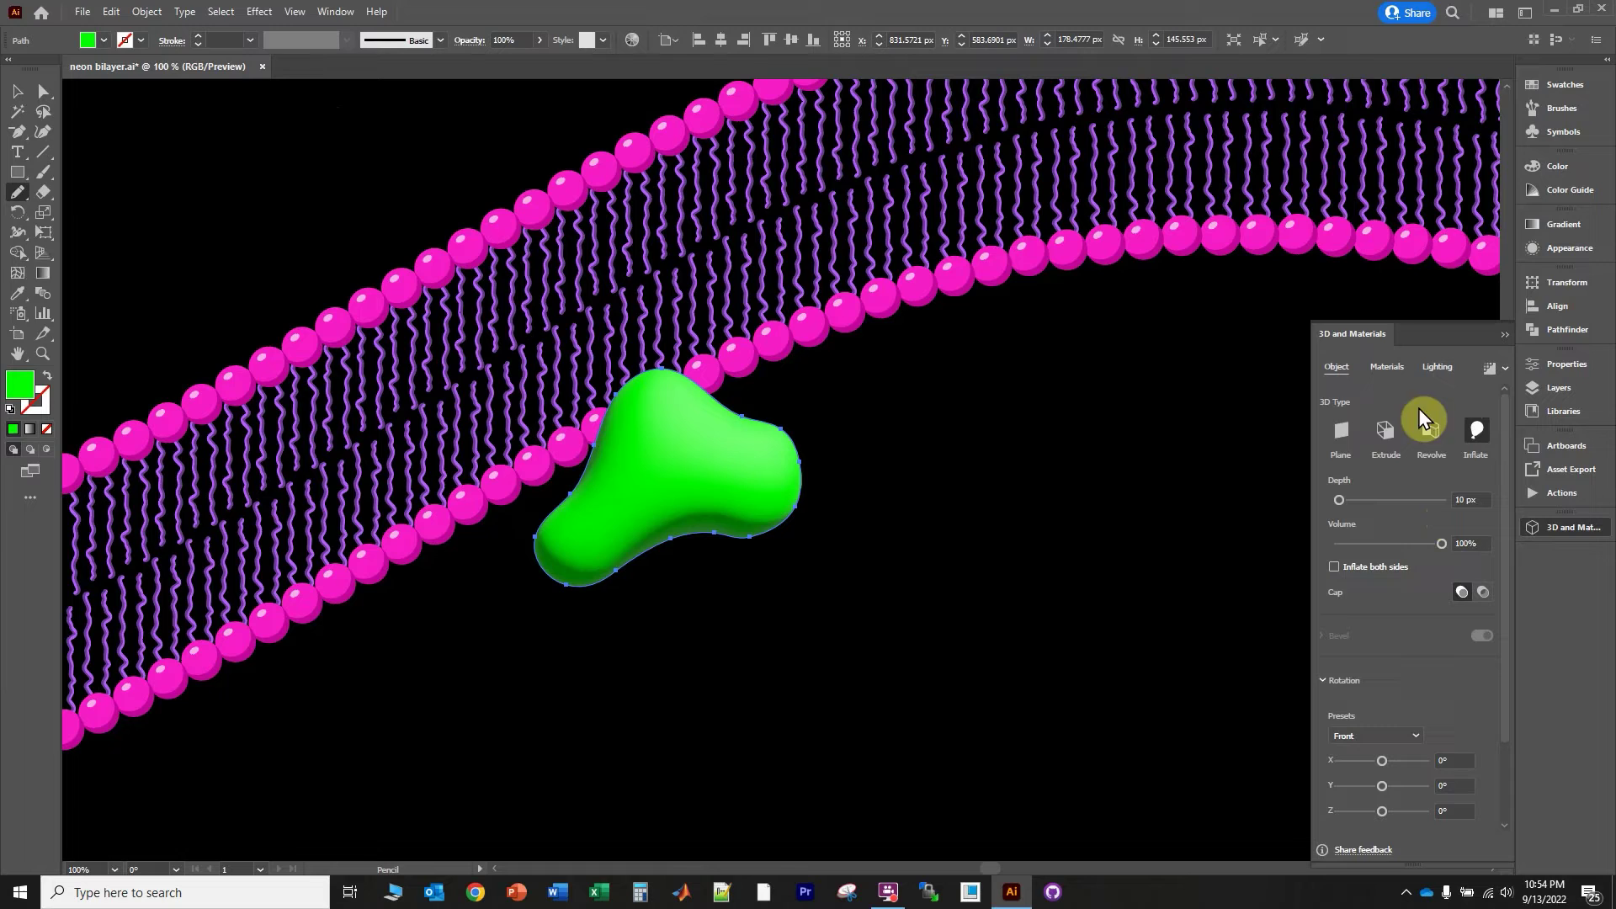
Apply the Top Left lighting preset to the green blob and move it about 20 px up into the bilayer
left_click(1437, 371)
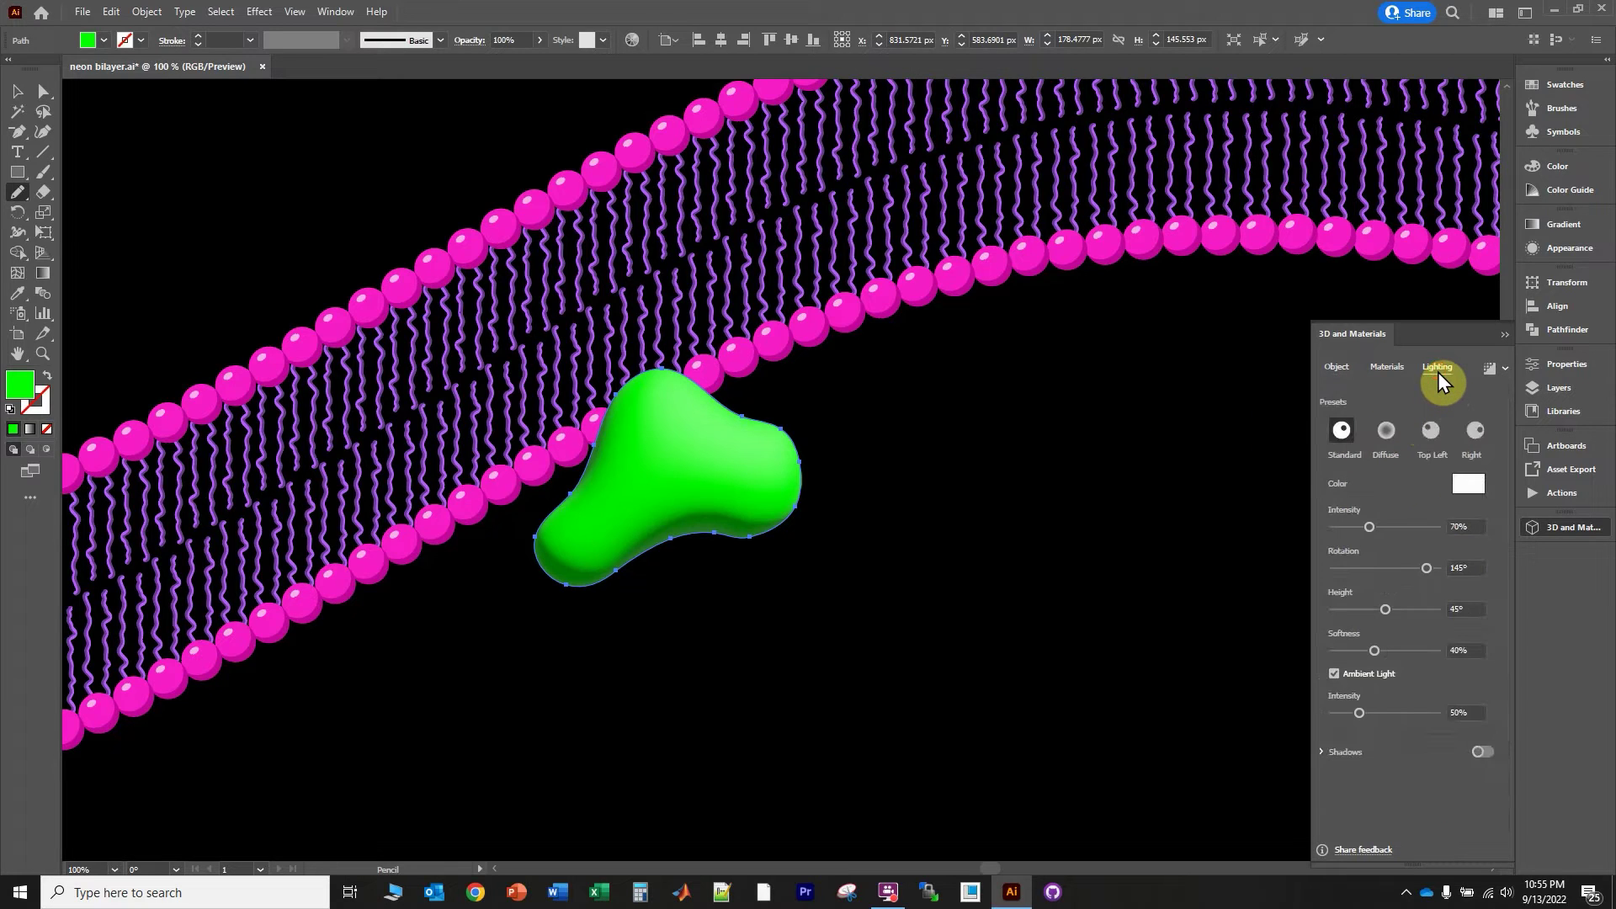
left_click(1429, 432)
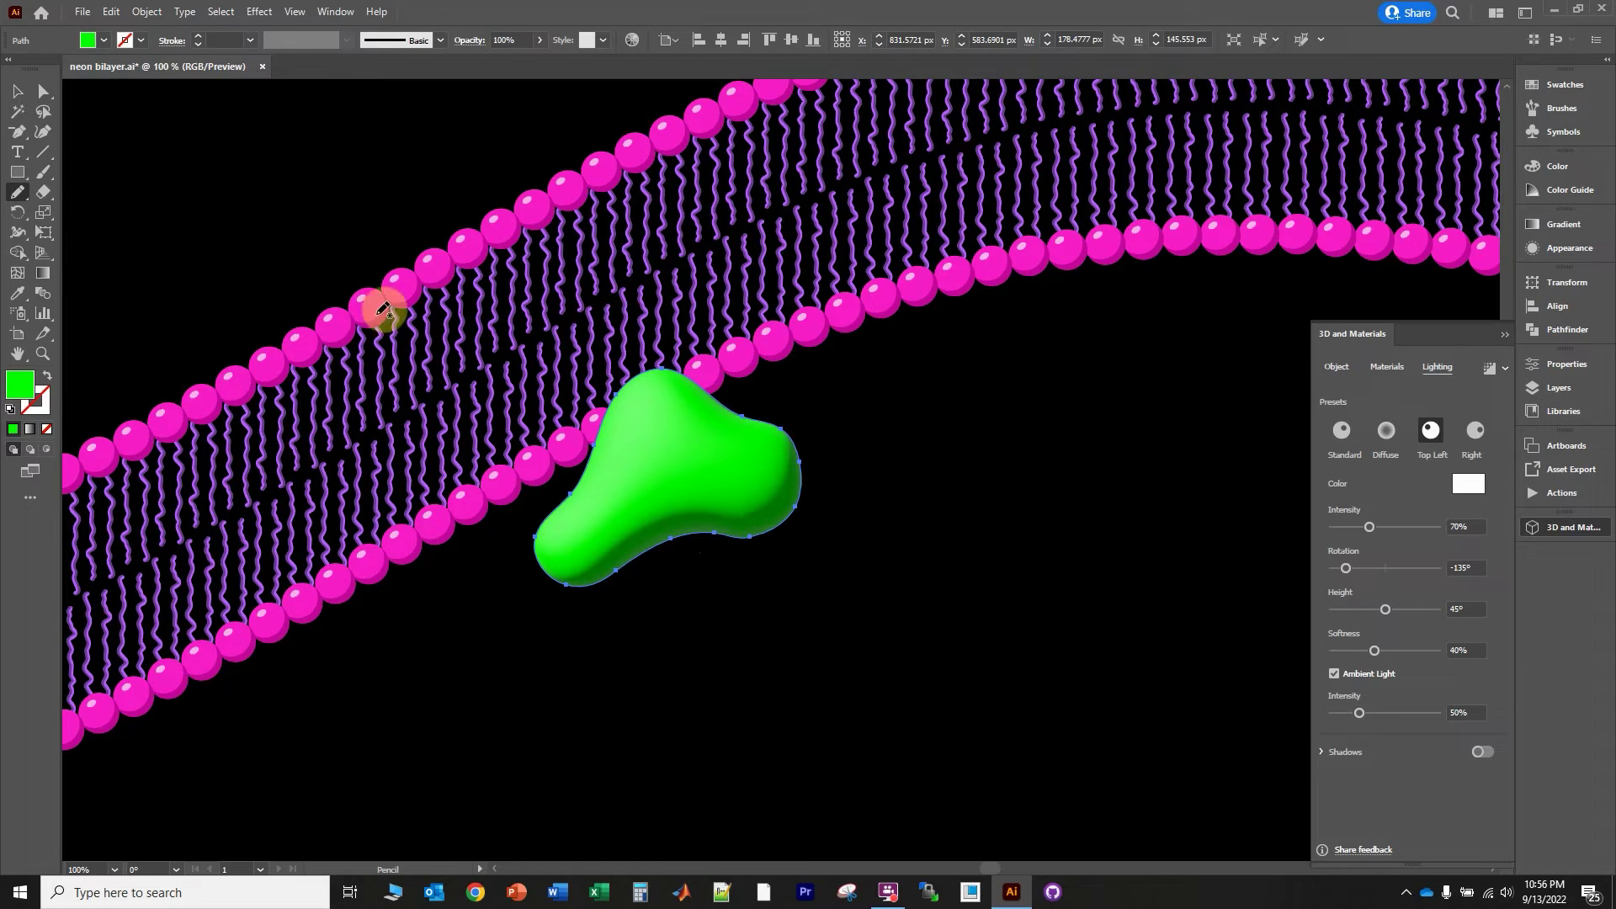
left_click(15, 91)
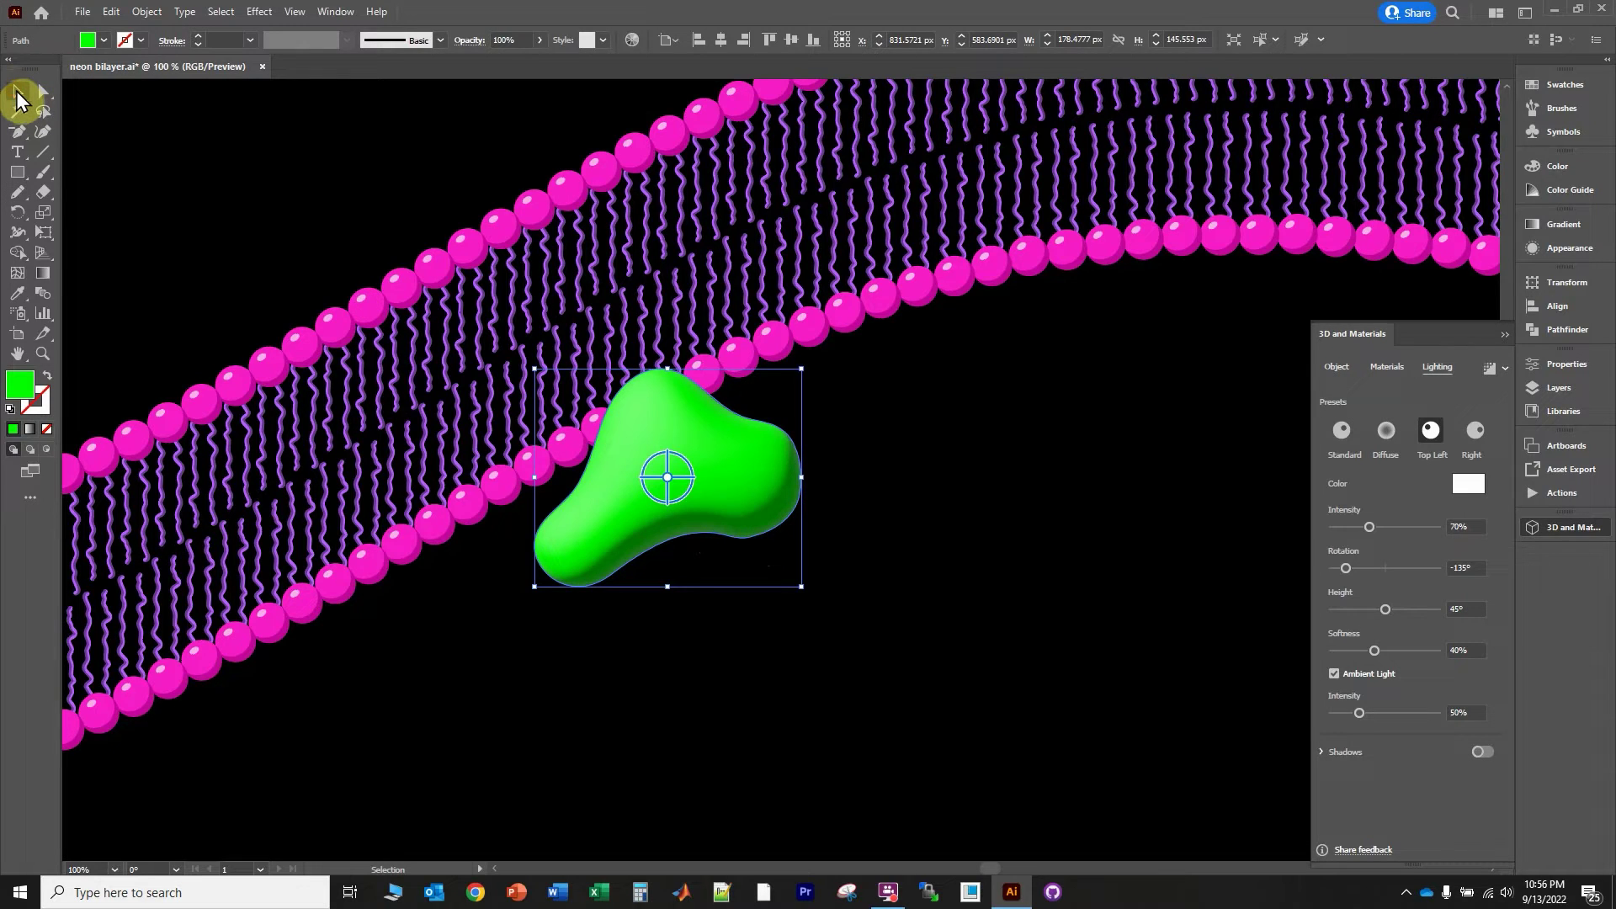
left_click_drag(730, 439, 725, 414)
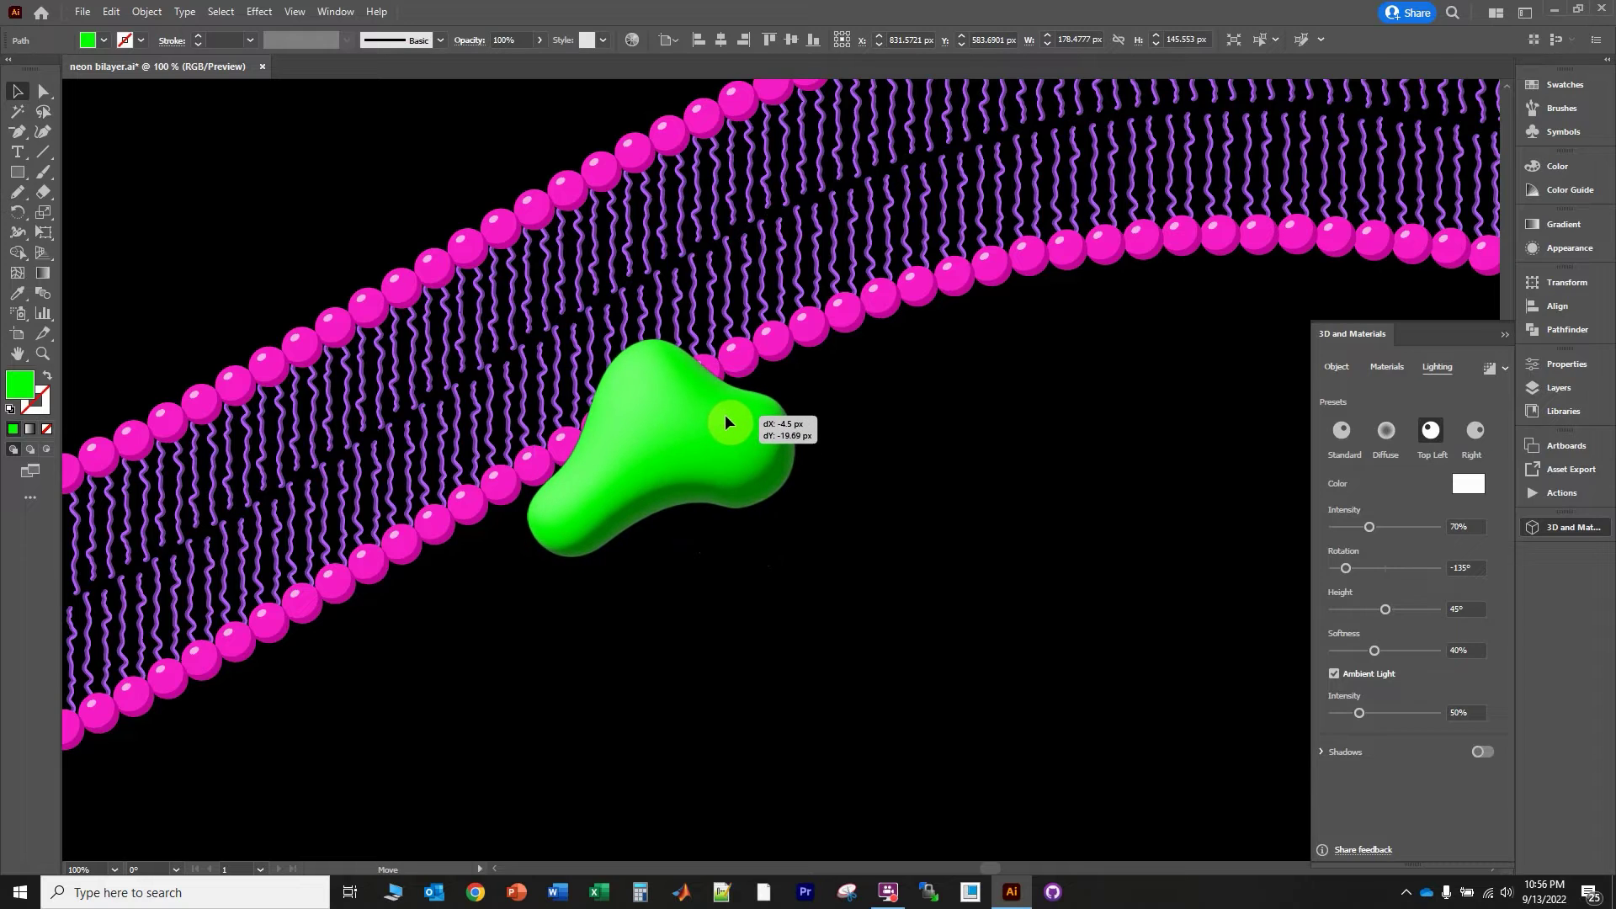
left_click(804, 522)
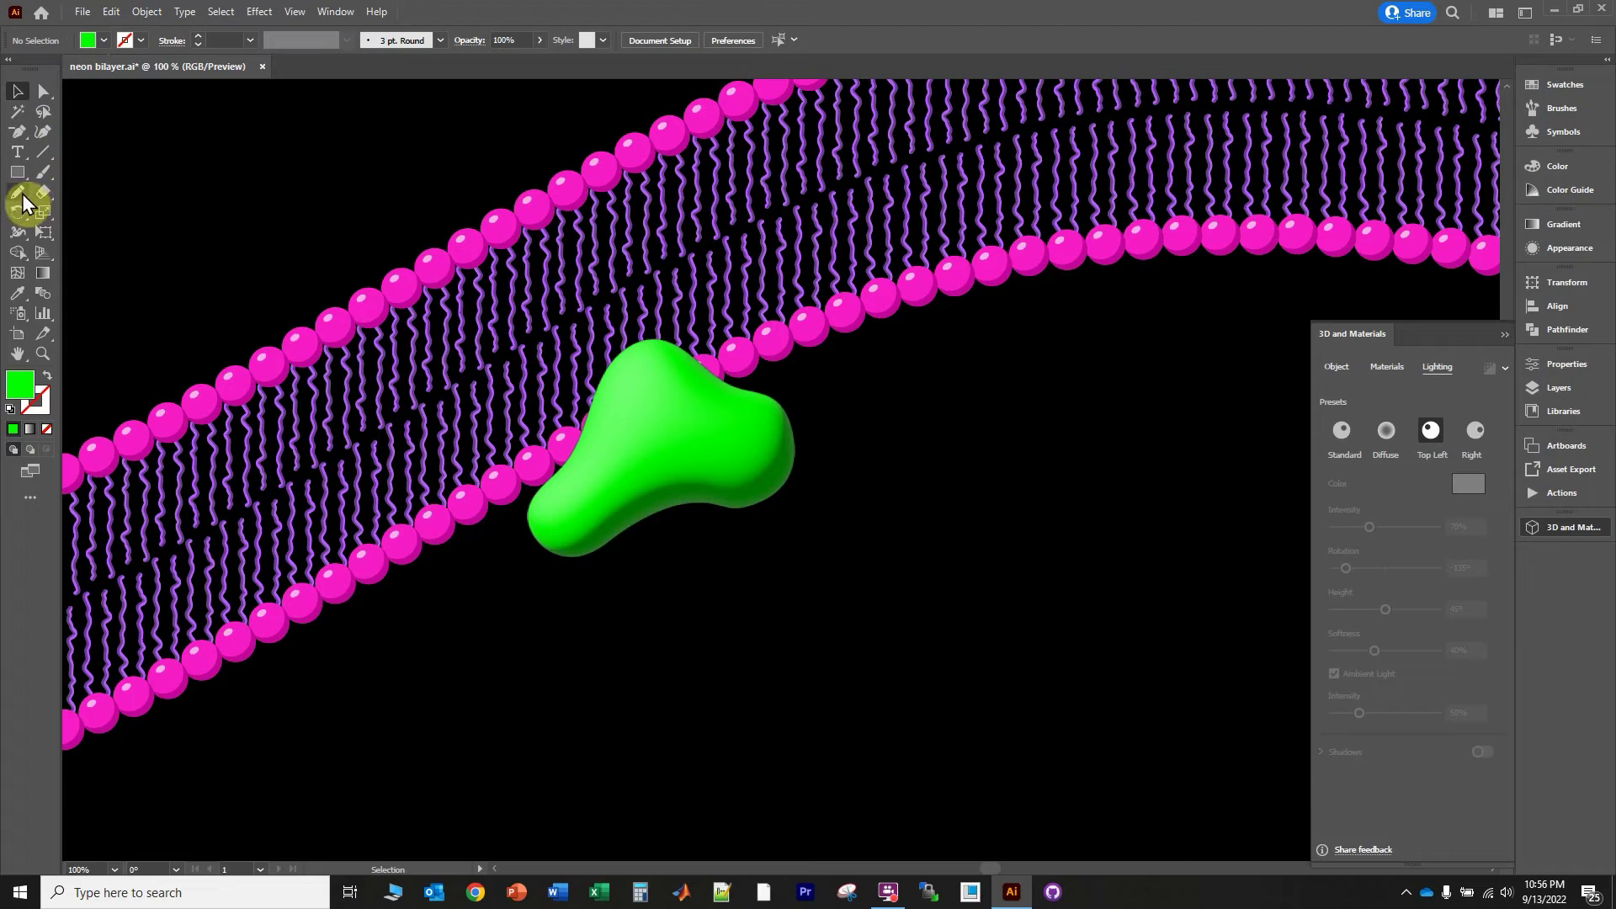
Draw a closed freehand blob about 73 × 74 px with an orange stroke, overlapping the green blob's lower-right lobe
left_click(139, 39)
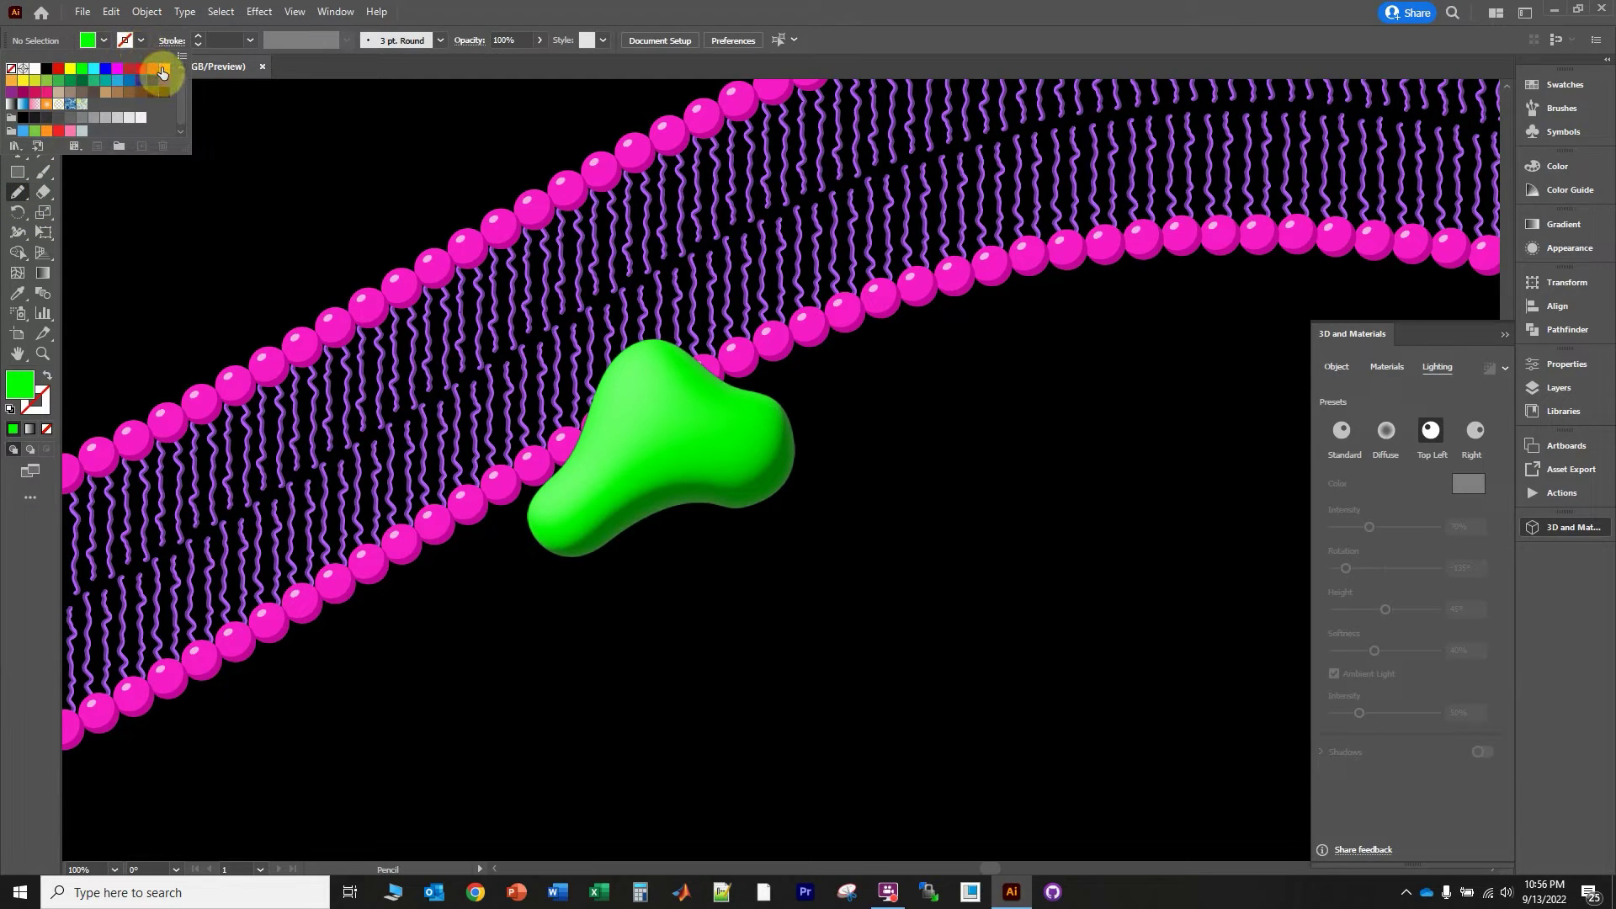
left_click(164, 68)
left_click(789, 556)
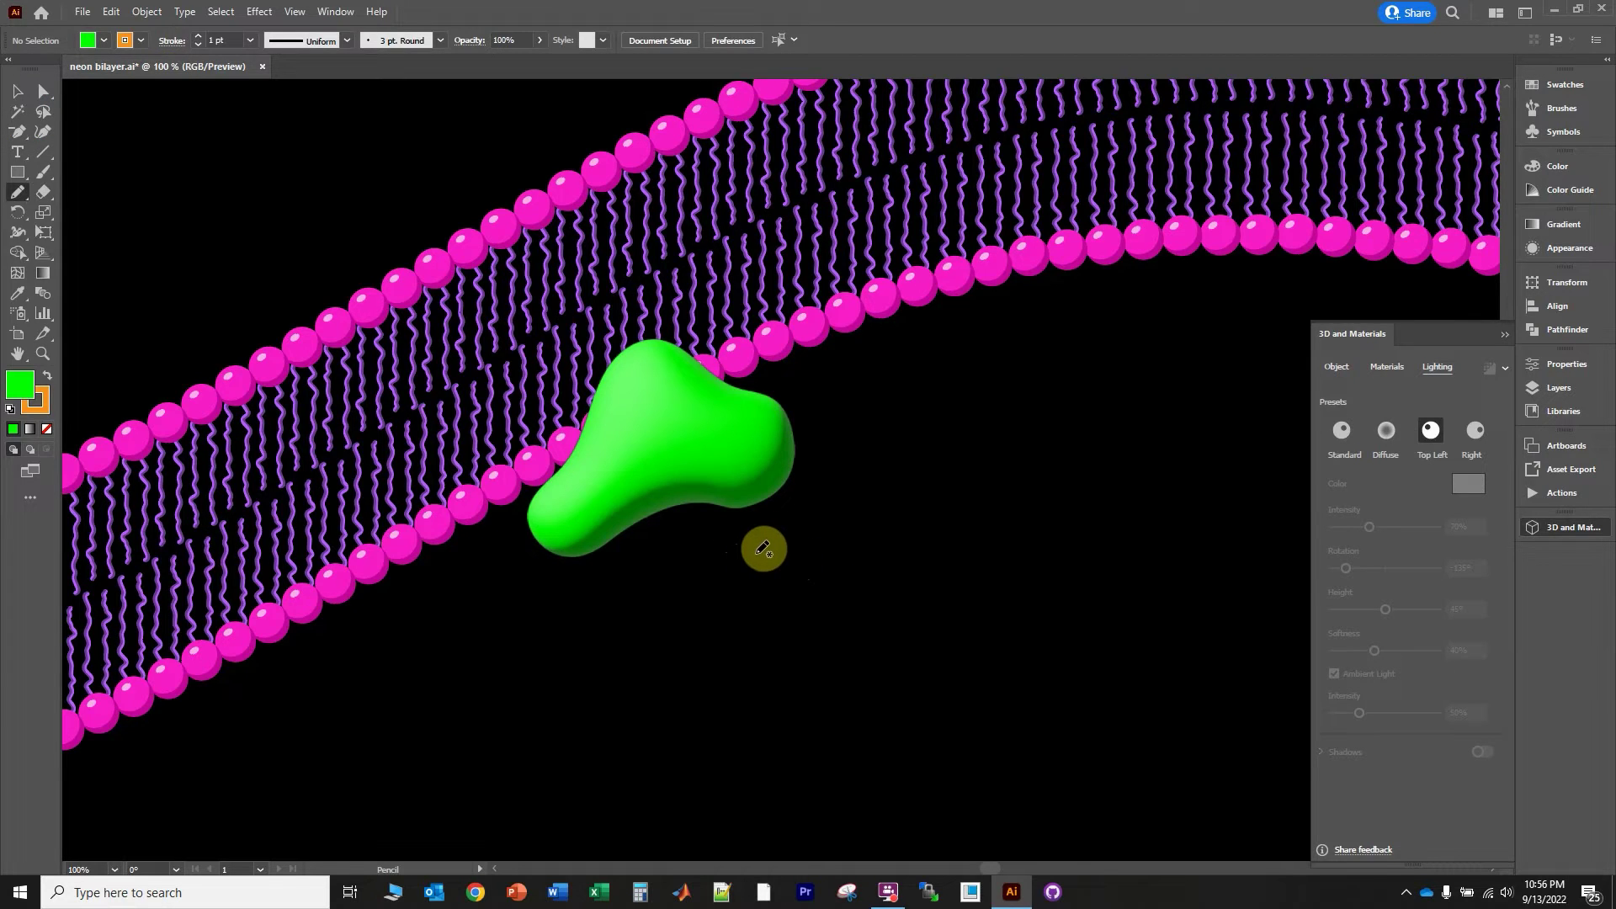
mouse_move(736, 547)
left_mouse_down()
mouse_move(704, 472)
mouse_move(753, 438)
mouse_move(793, 463)
mouse_move(811, 509)
mouse_move(780, 544)
mouse_move(726, 545)
left_mouse_up()
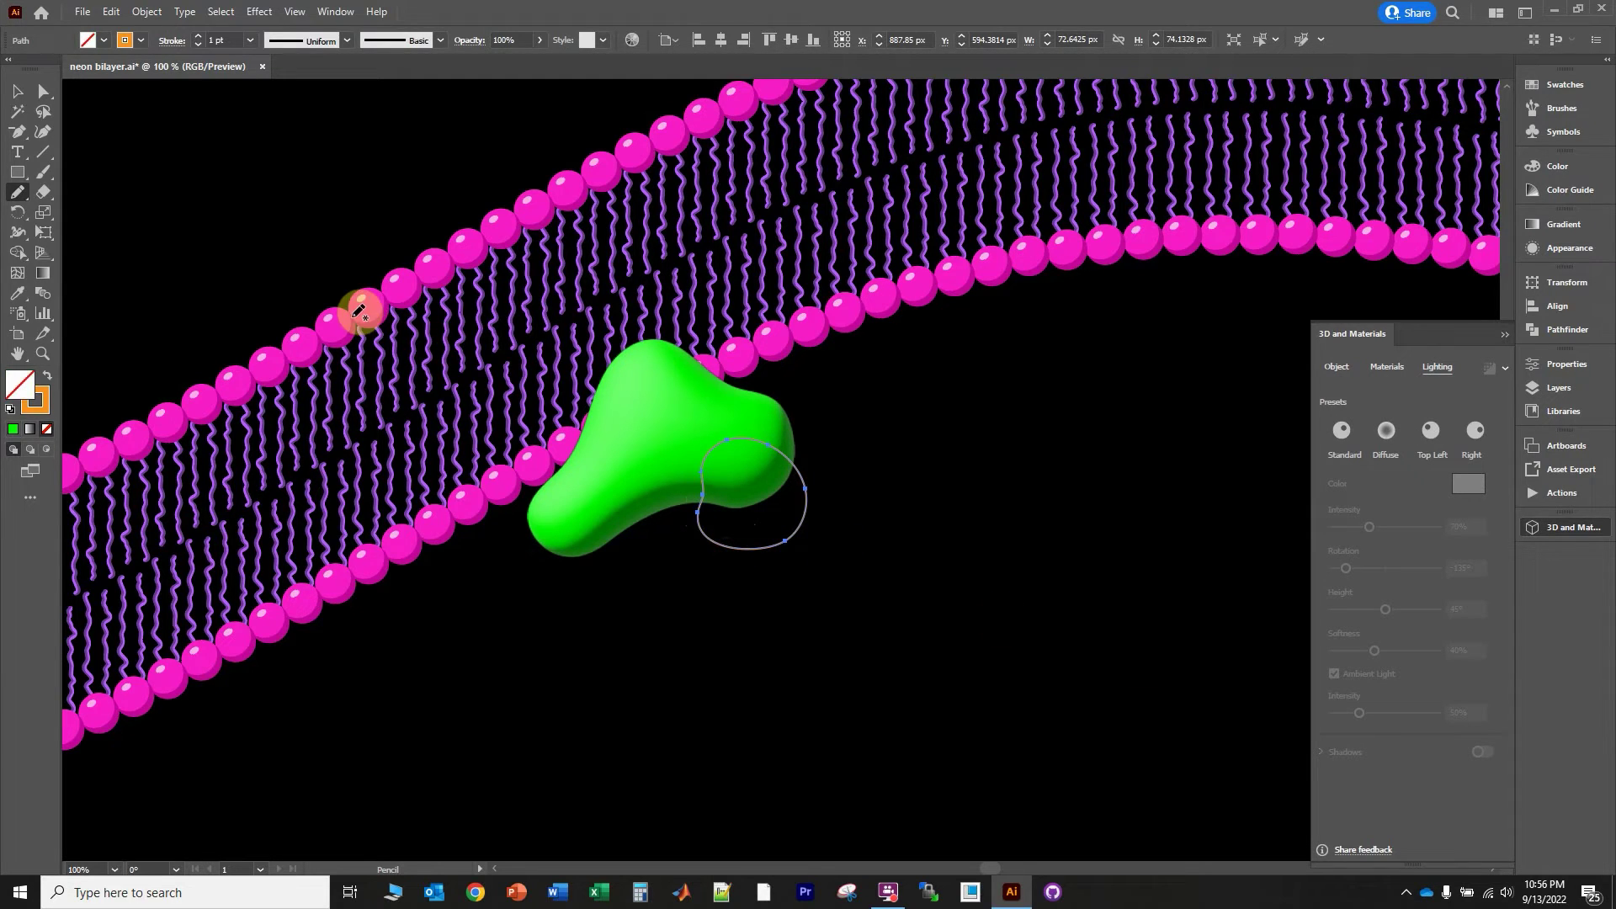
Swap the small blob's orange stroke to its fill and apply 3D Inflate with the Top Left lighting preset
left_click(47, 380)
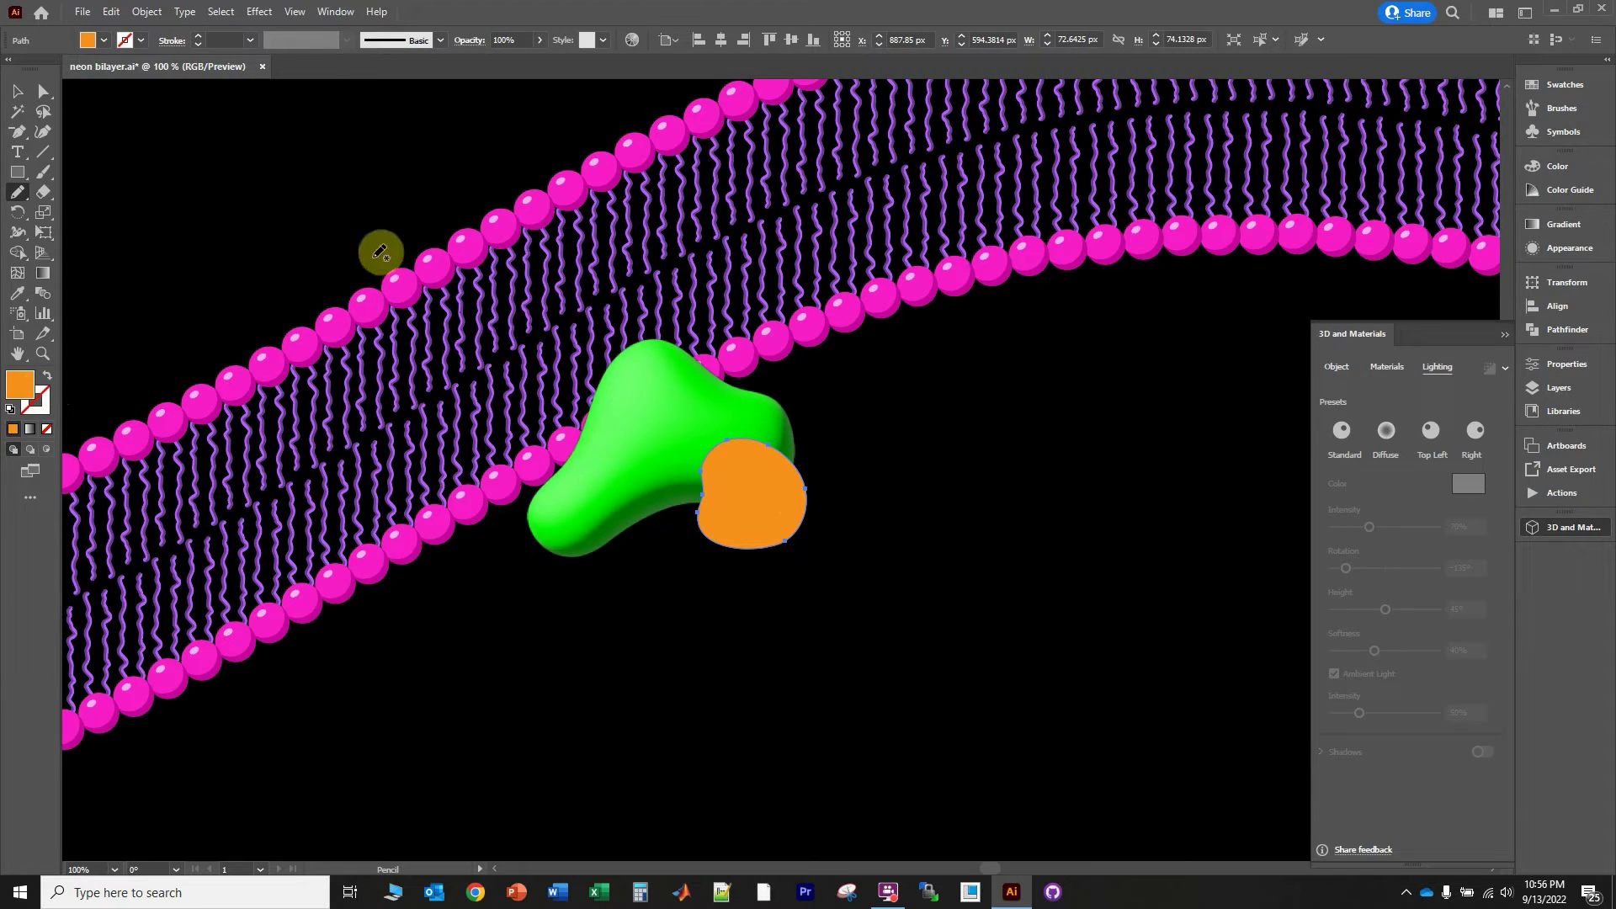
left_click(262, 13)
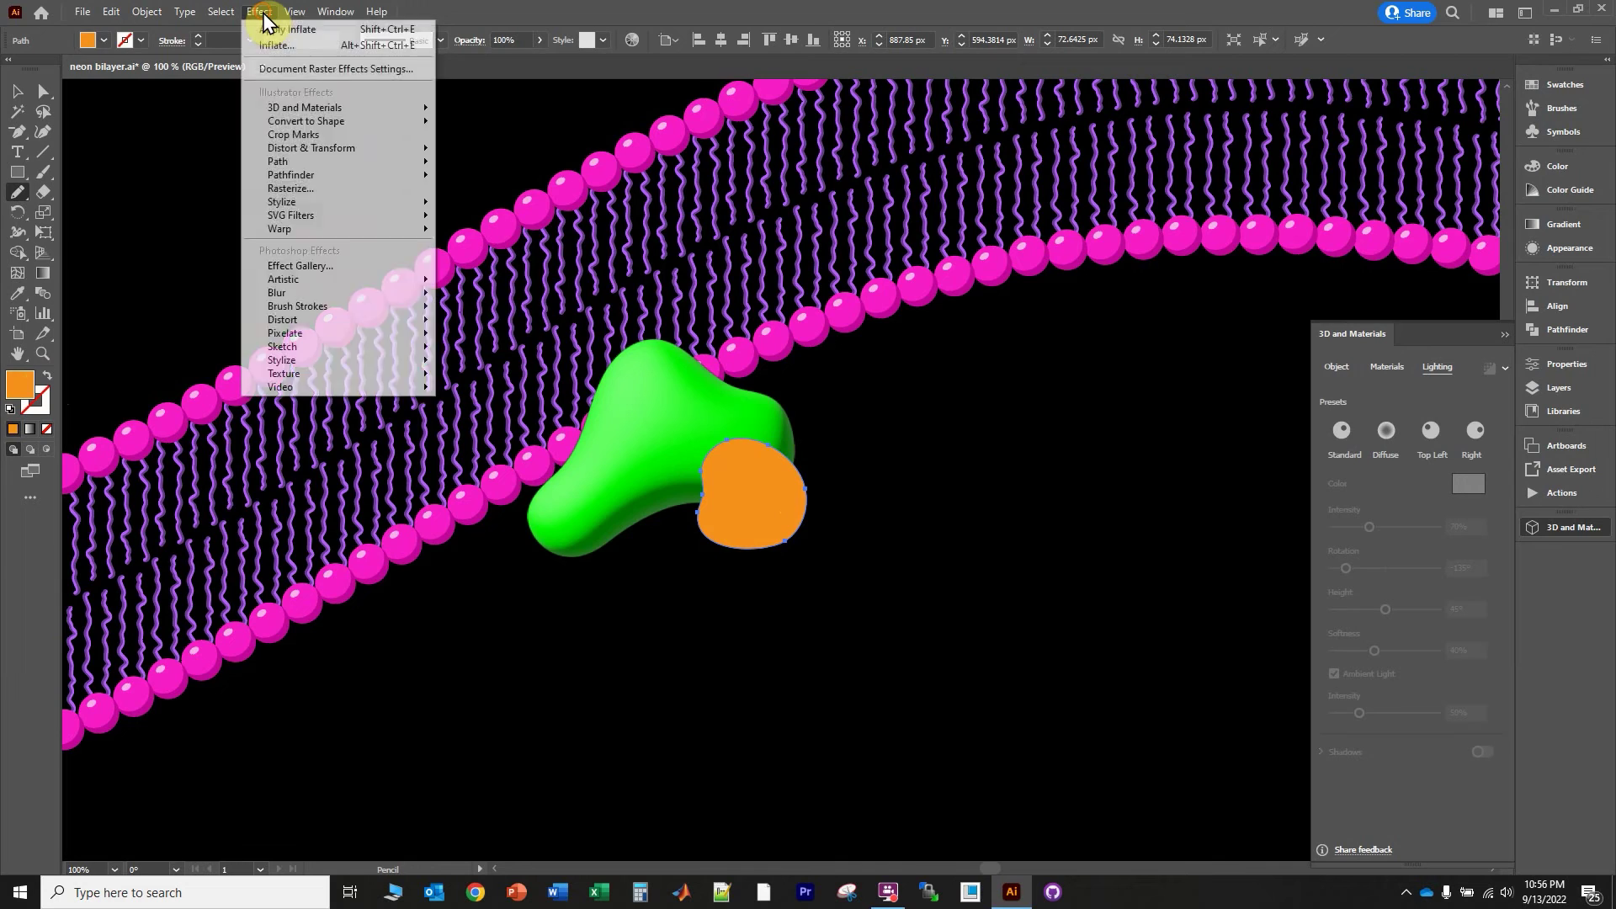
left_click(284, 48)
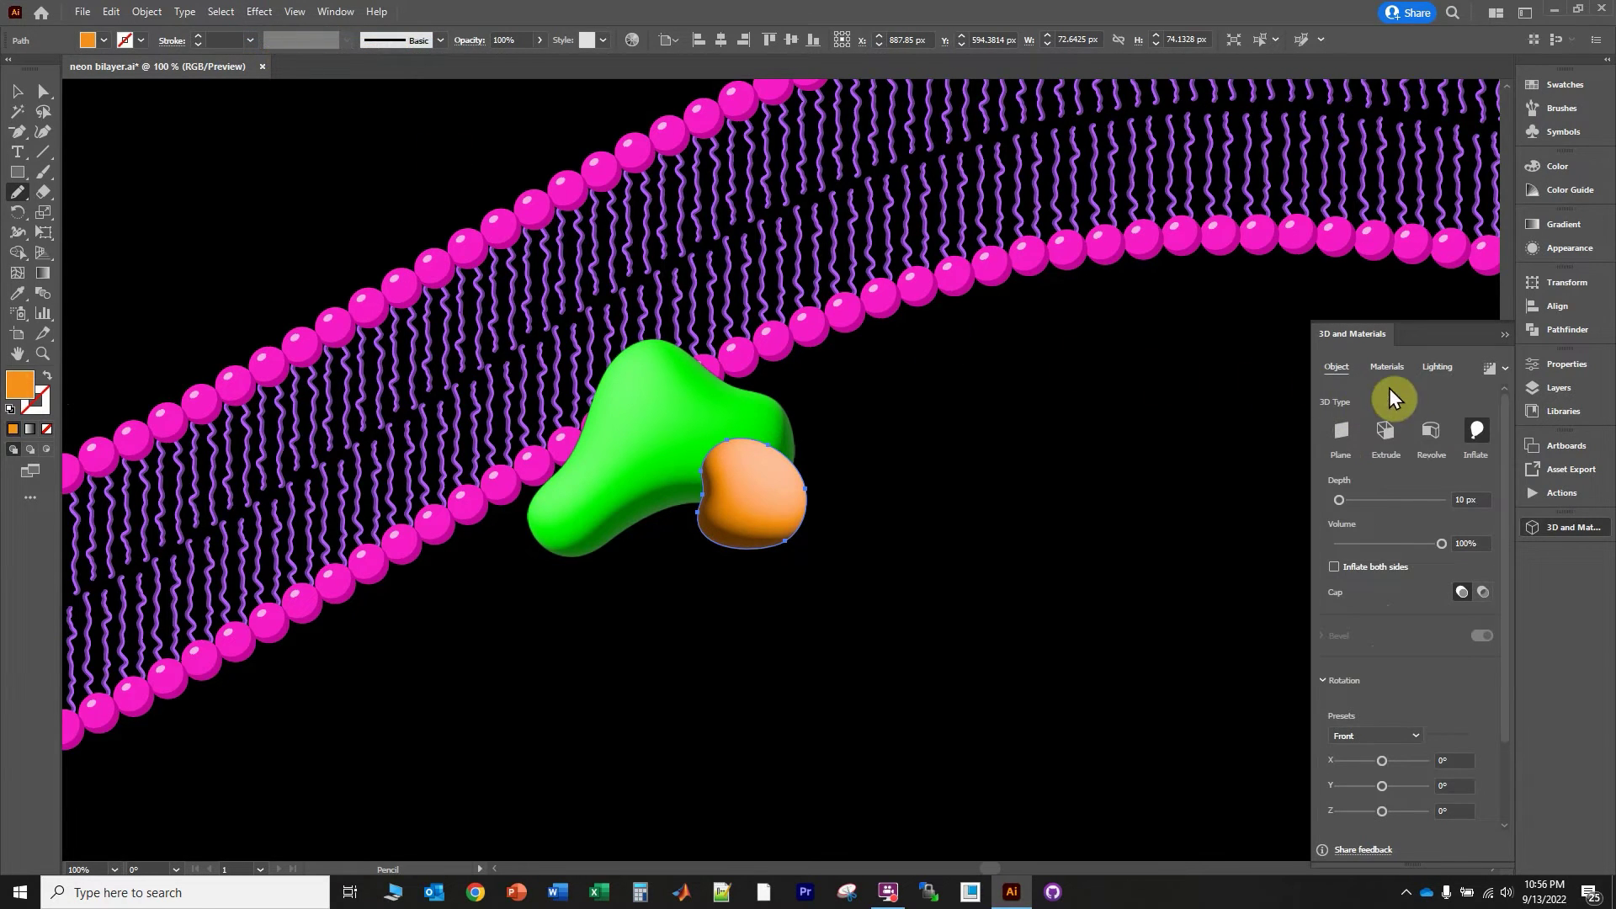
left_click(1436, 366)
left_click(1429, 431)
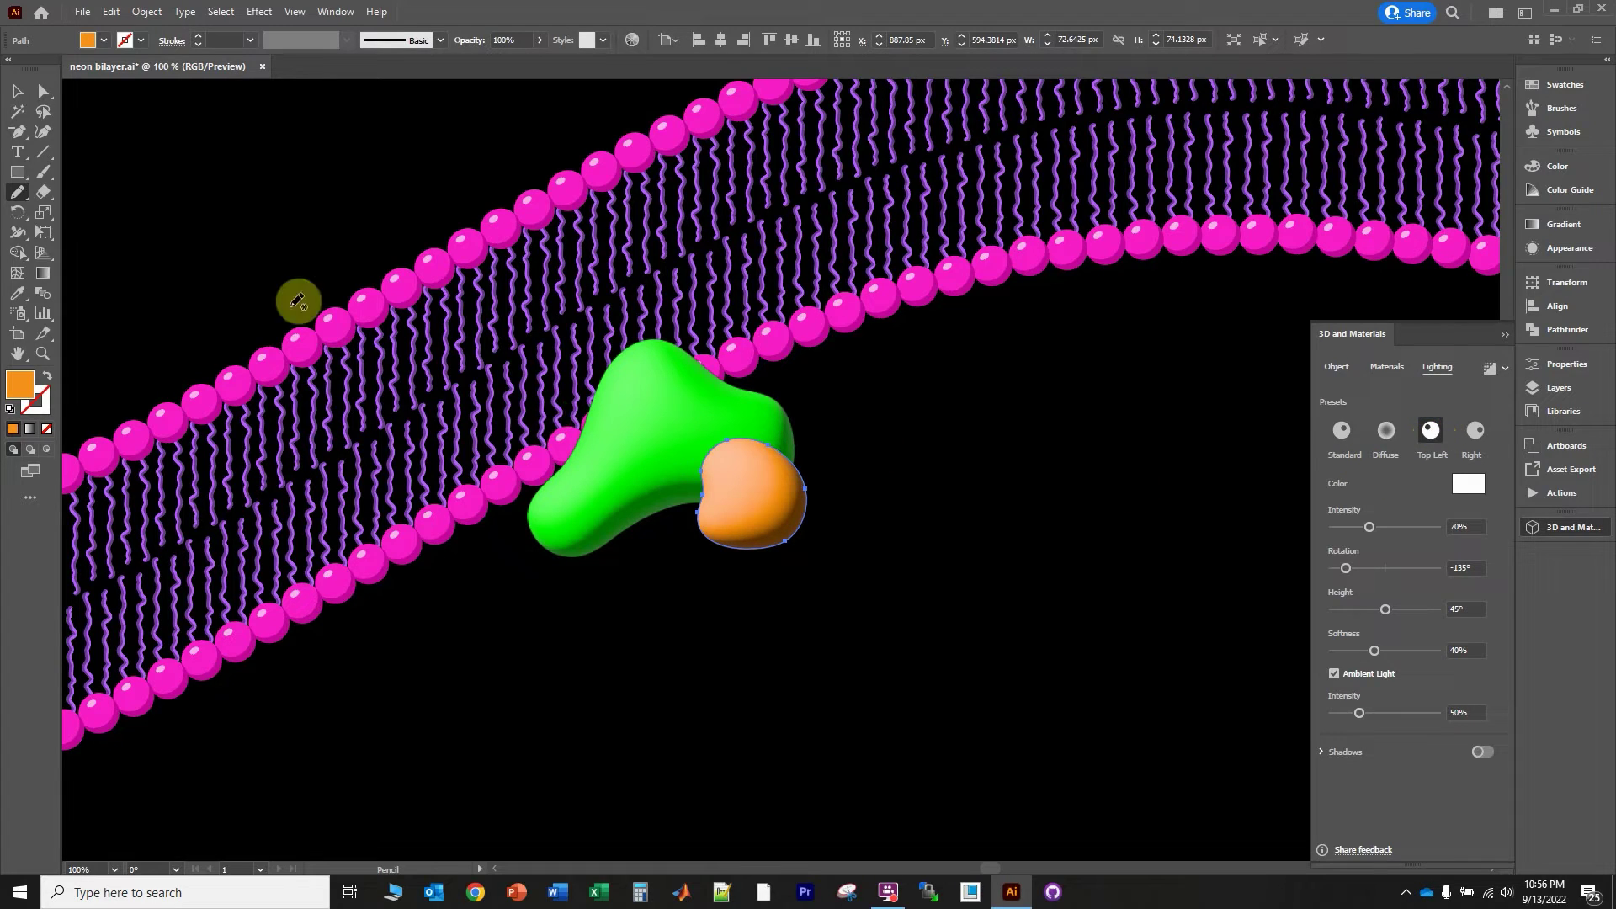
Try a cyan fill on the inflated orange blob and undo the colour change
left_click(104, 40)
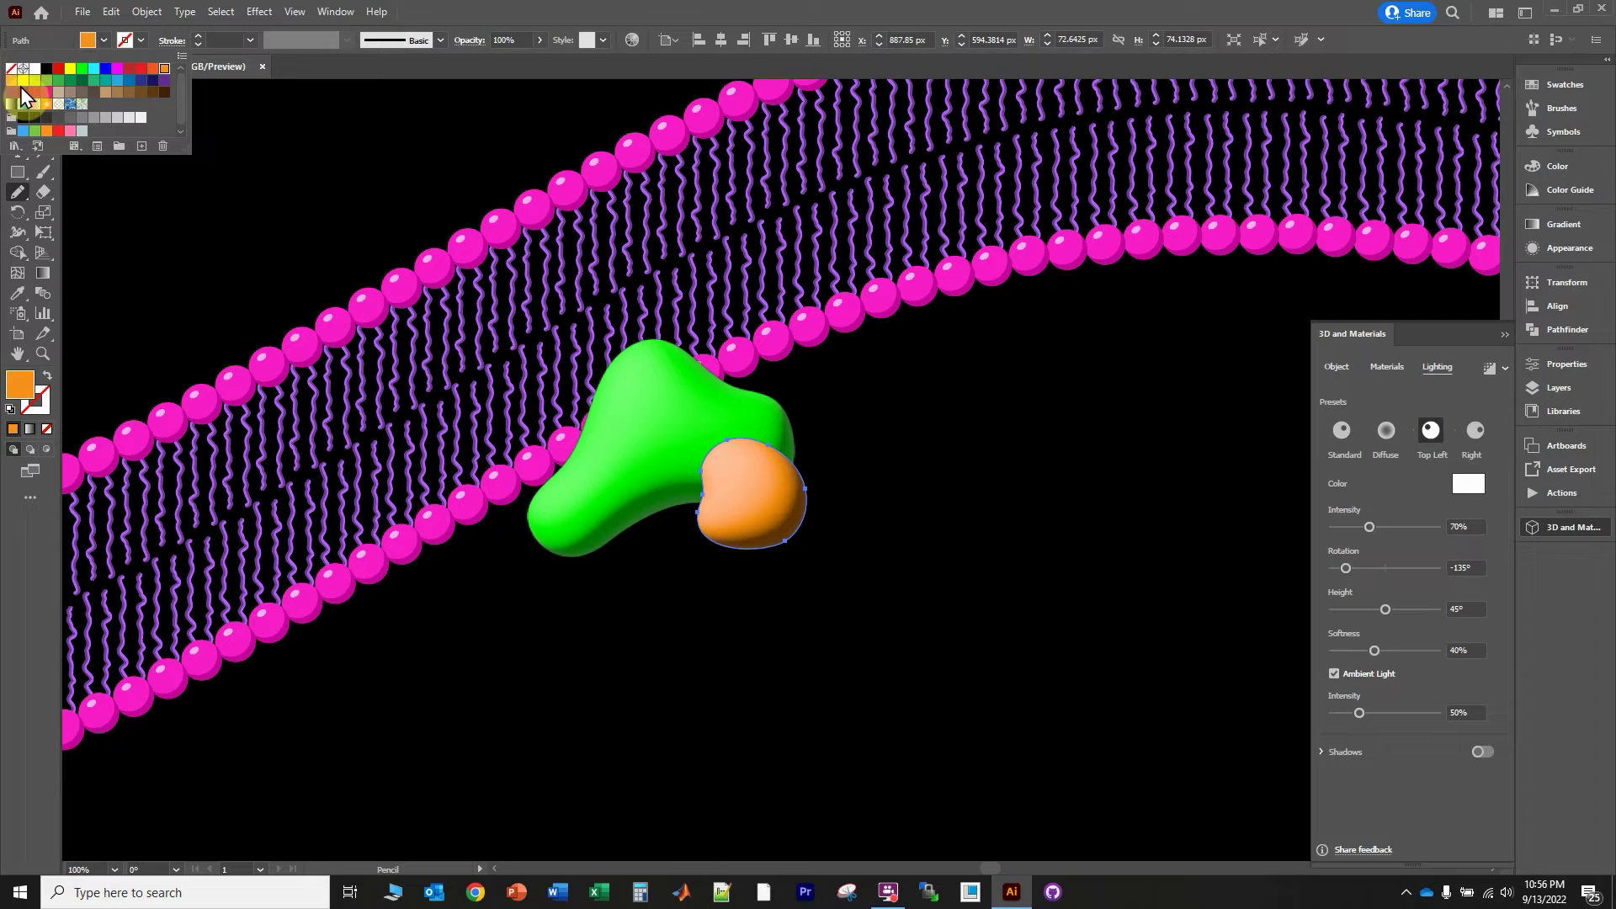
left_click(94, 70)
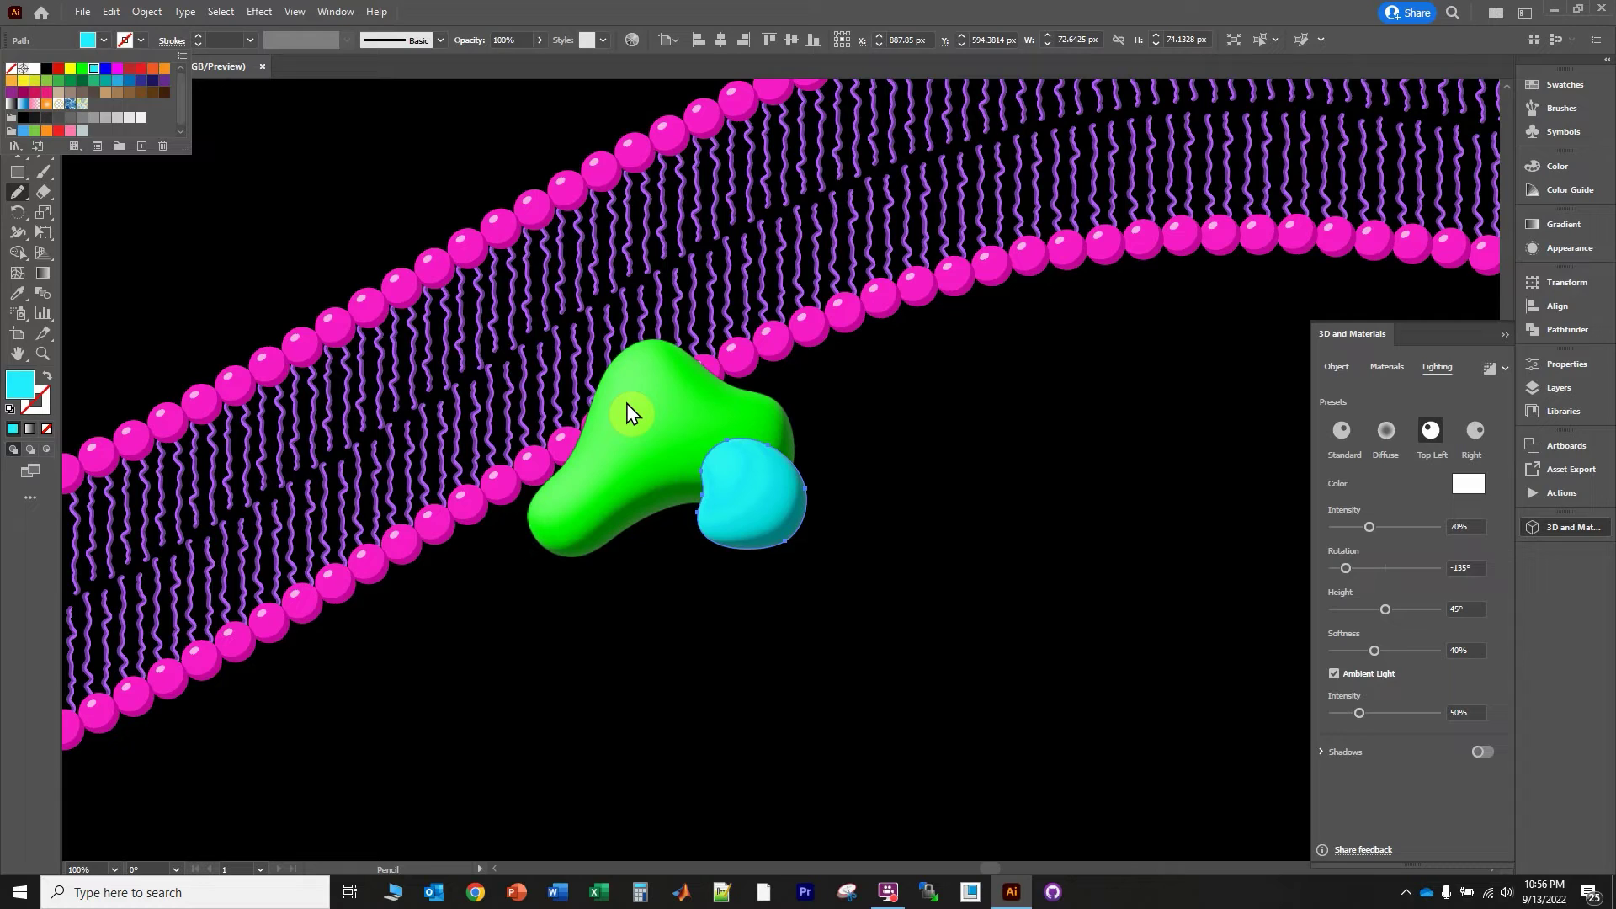
key("Escape")
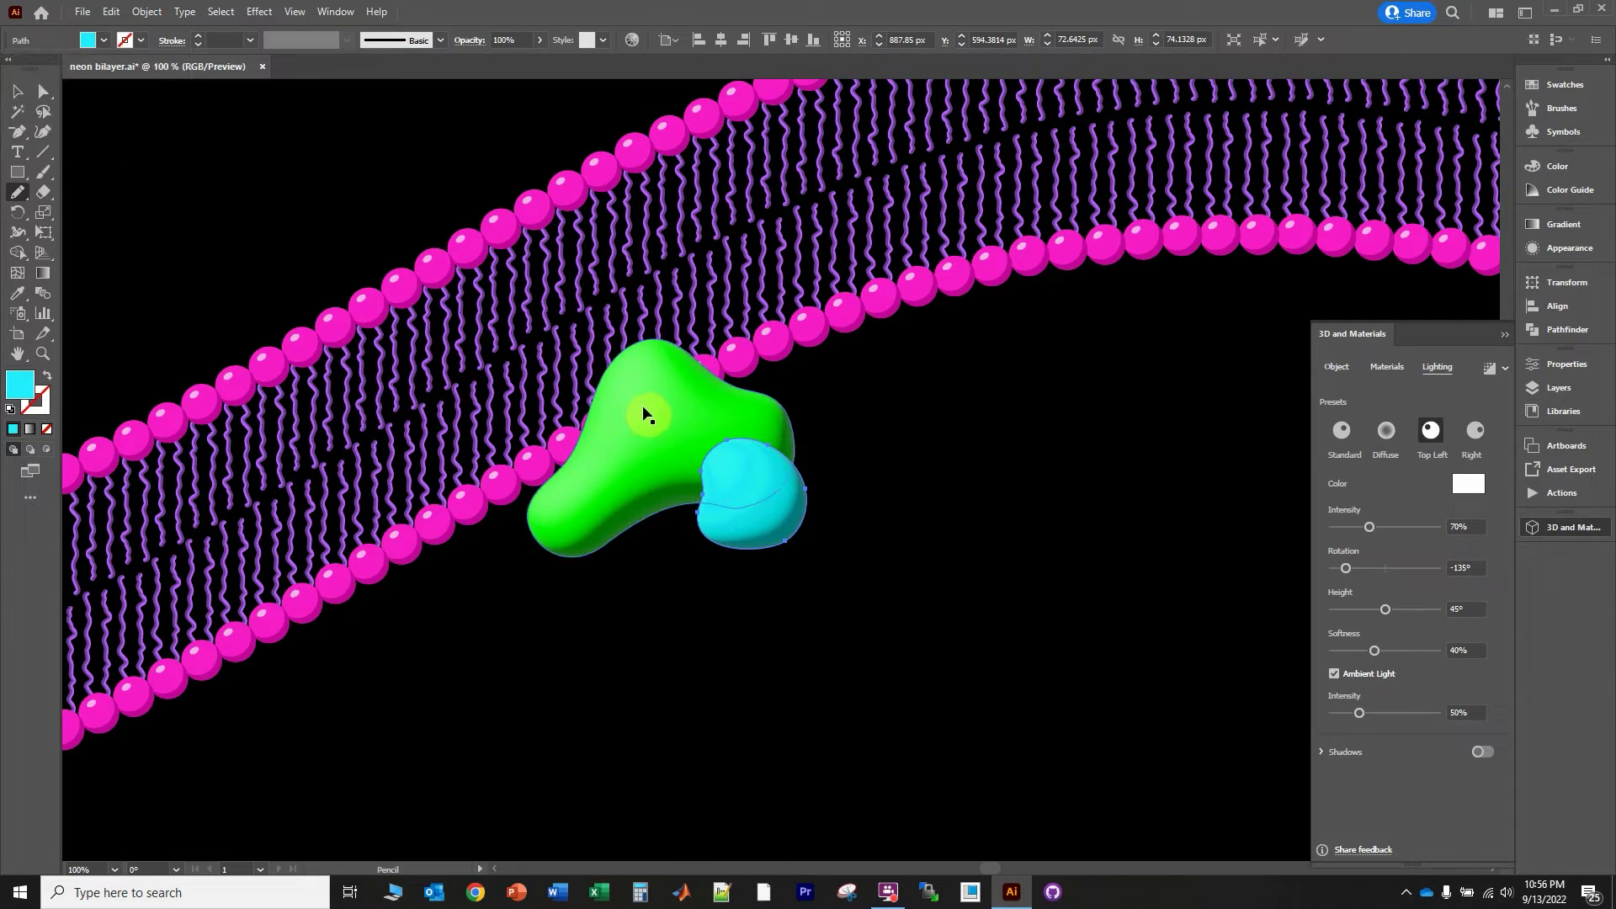
key("ctrl+z")
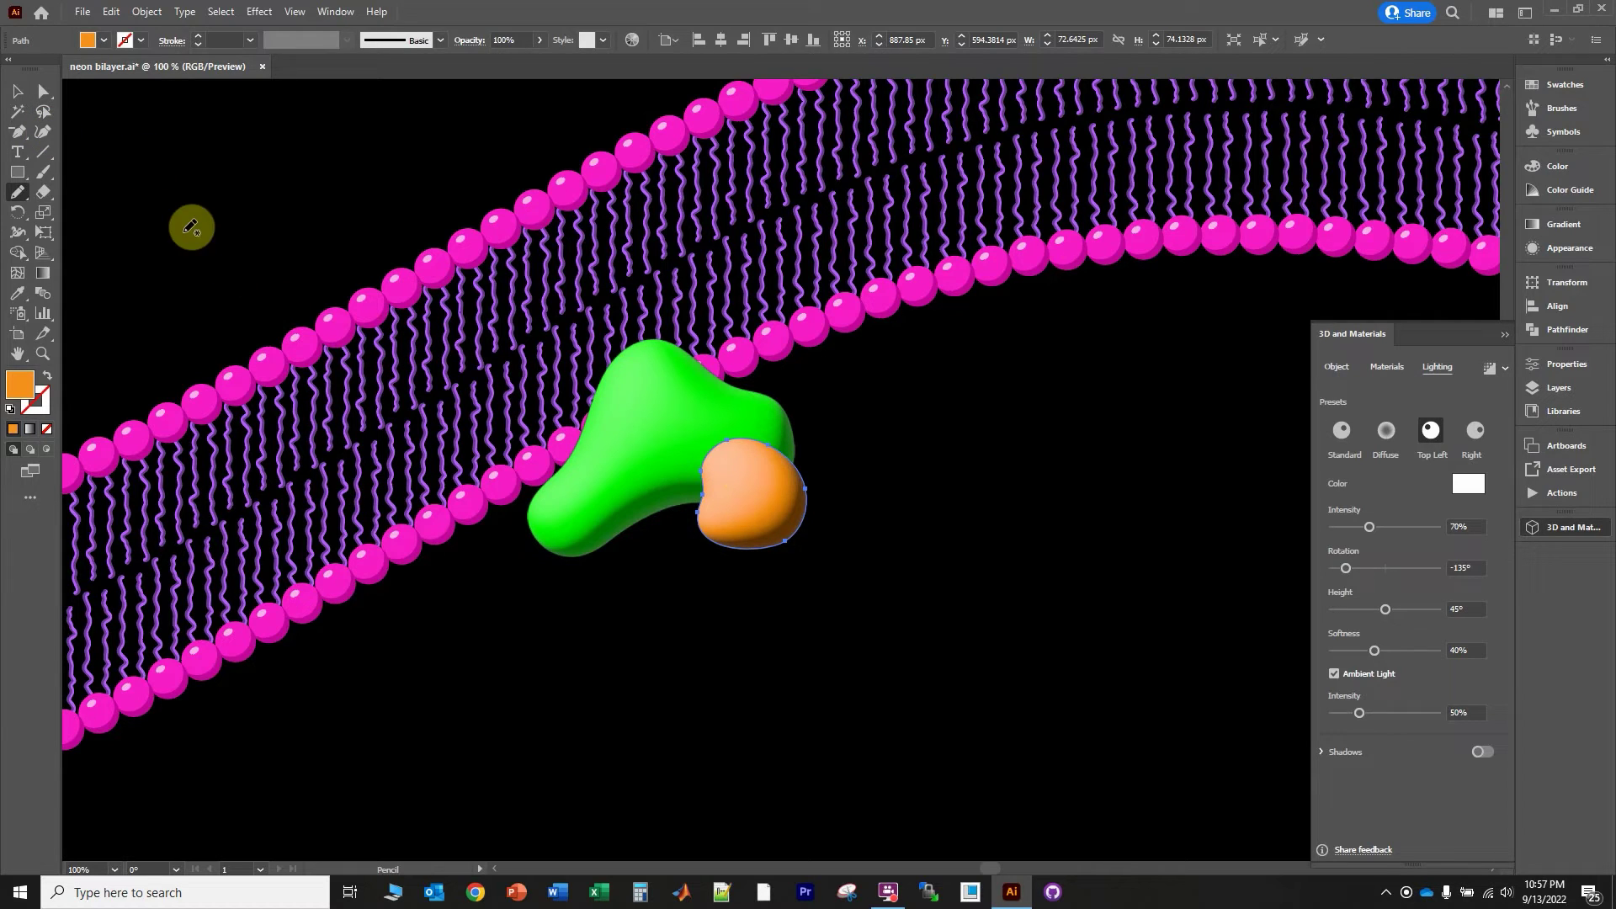
Deselect the orange blob and draw a closed freehand blob about 101 × 96 px over the lower middle of the green shape
left_click(16, 93)
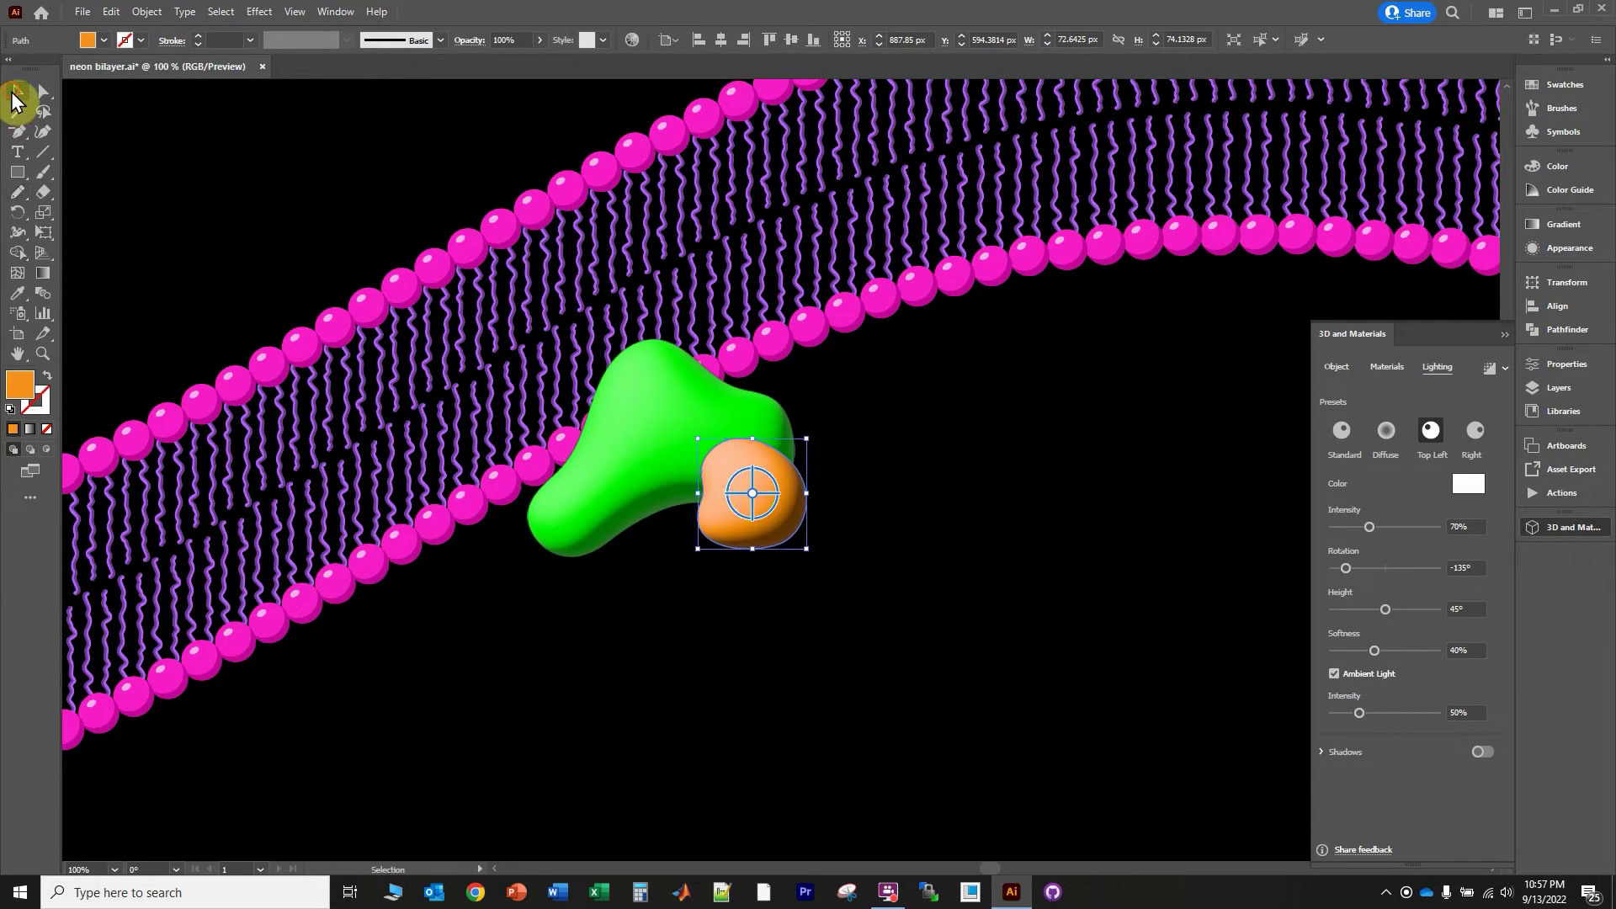
left_click(523, 672)
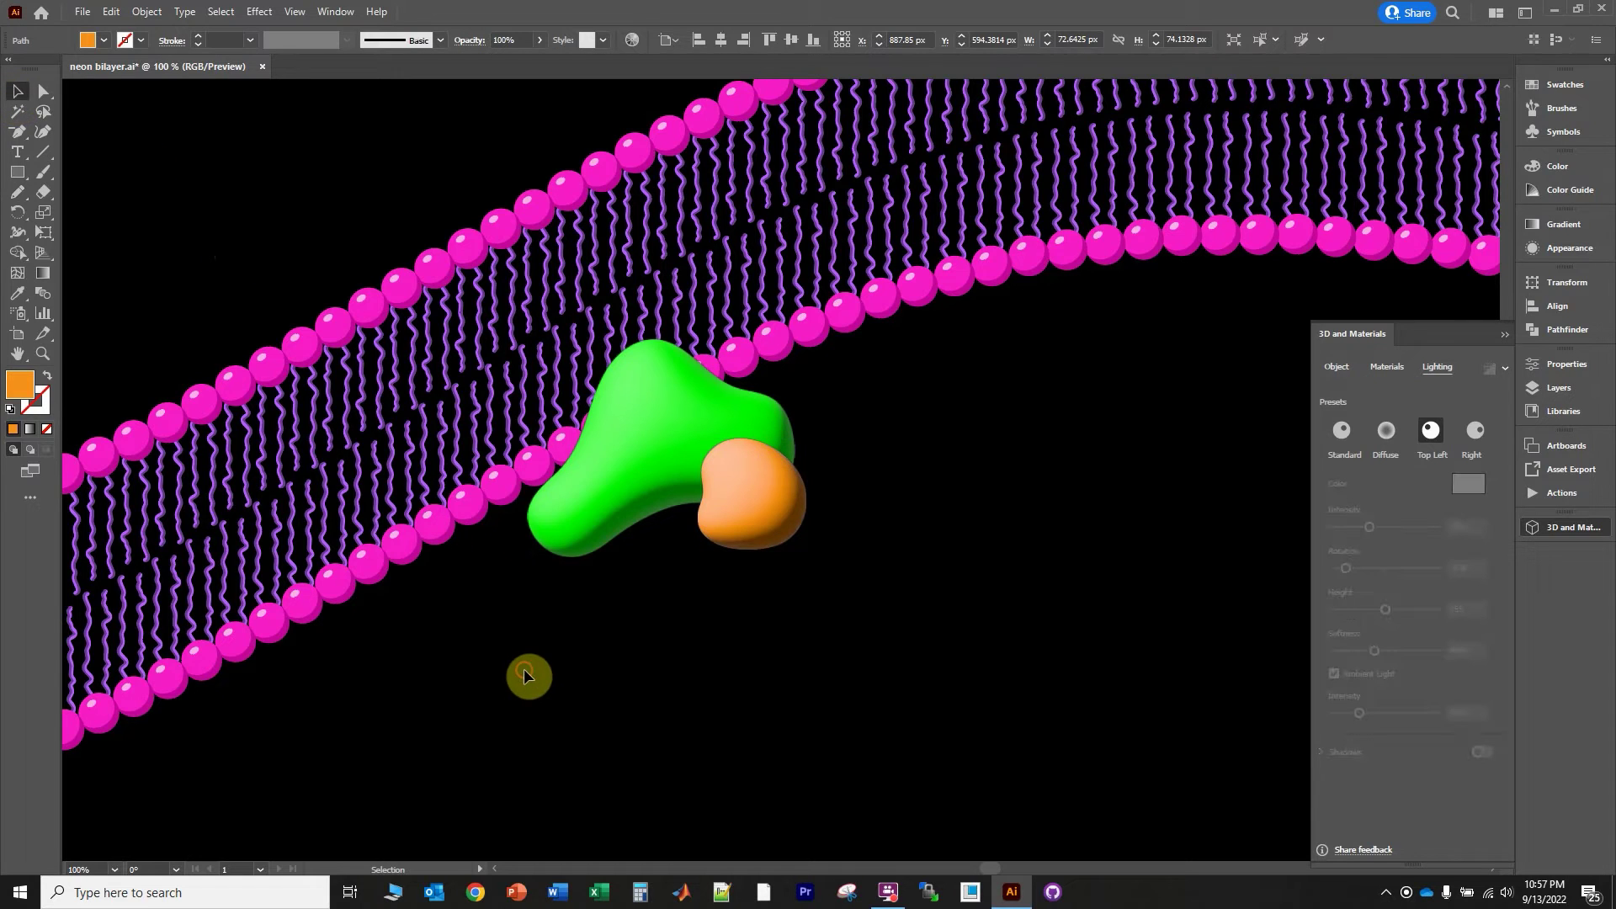
left_click(17, 190)
mouse_move(597, 592)
left_mouse_down()
mouse_move(577, 548)
mouse_move(617, 469)
mouse_move(678, 462)
mouse_move(726, 518)
mouse_move(714, 577)
mouse_move(627, 603)
mouse_move(579, 559)
left_mouse_up()
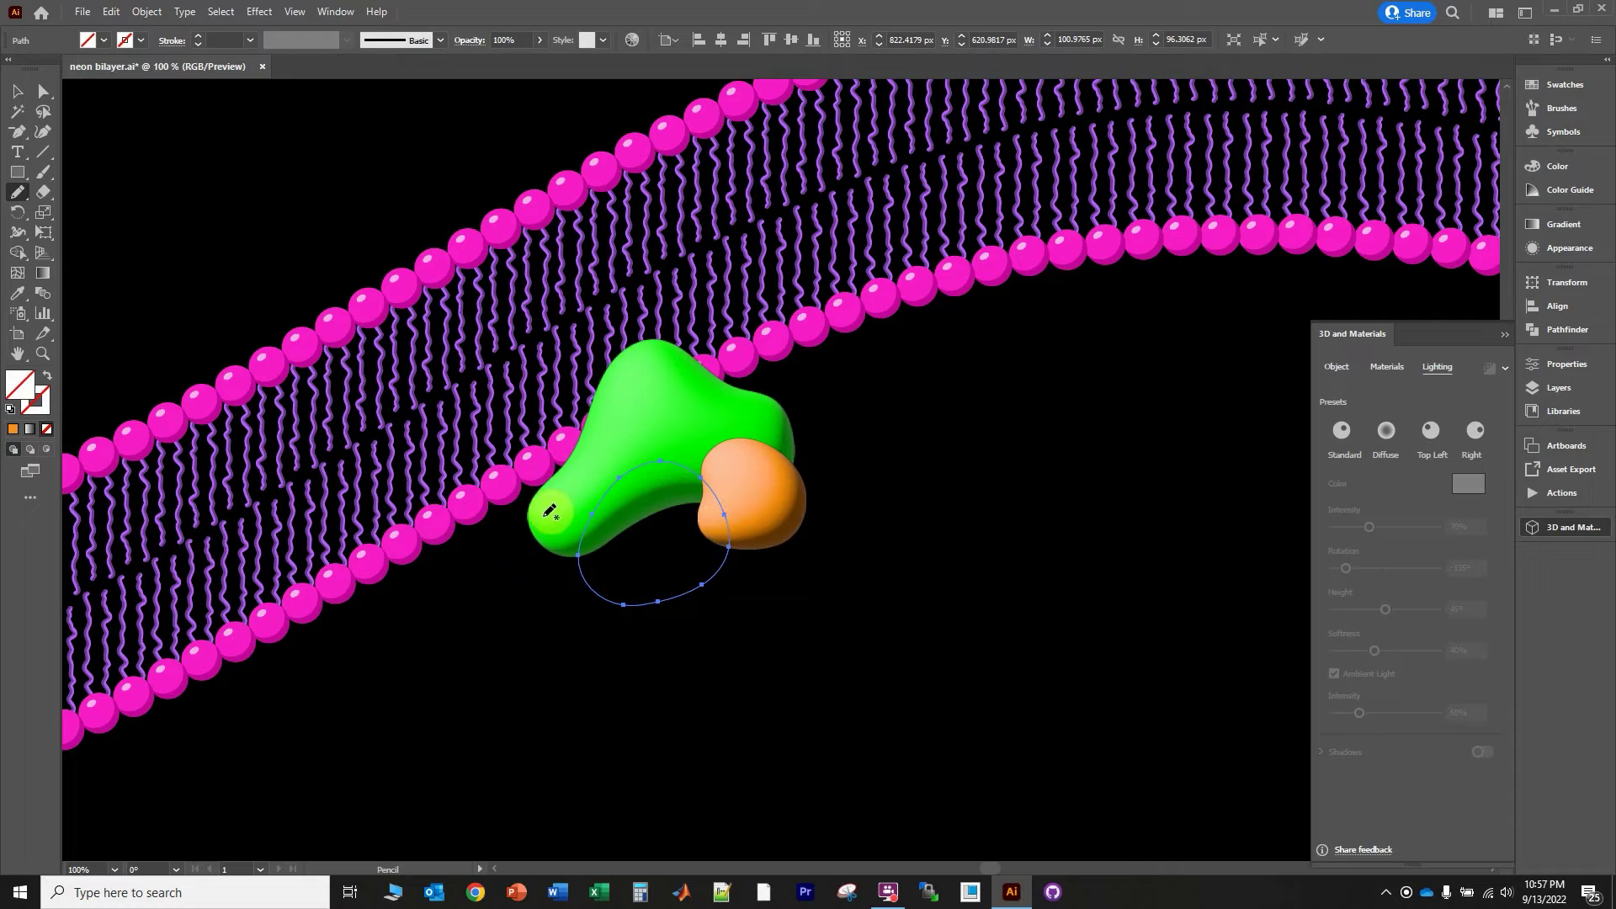
Give the new freehand blob a cyan fill and no stroke
left_click(140, 39)
left_click(93, 69)
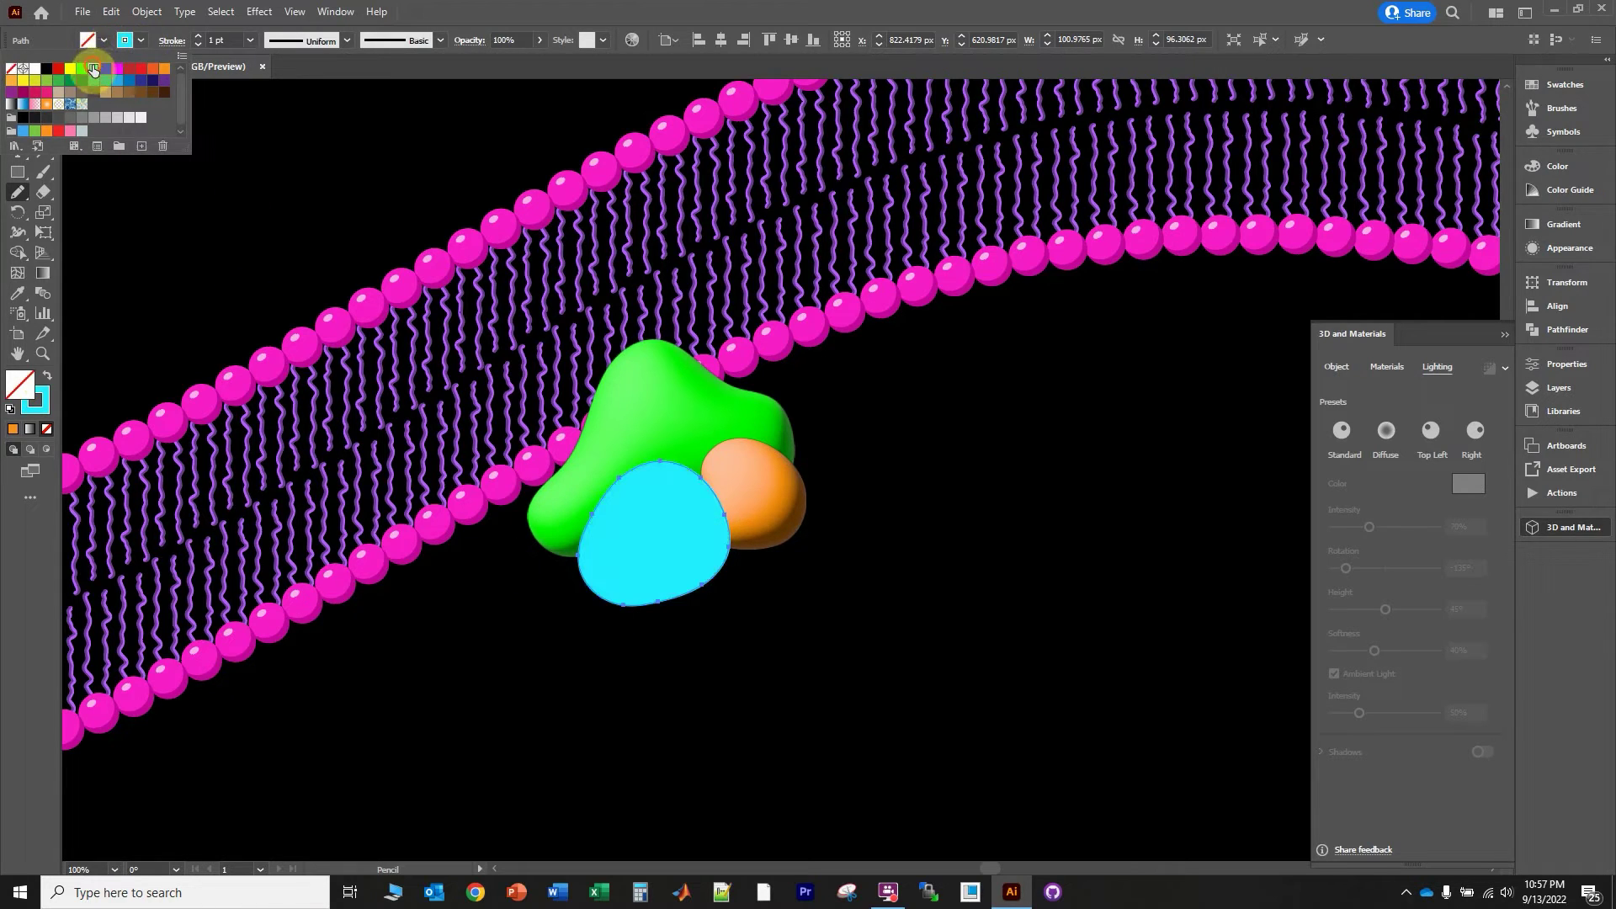
left_click(141, 39)
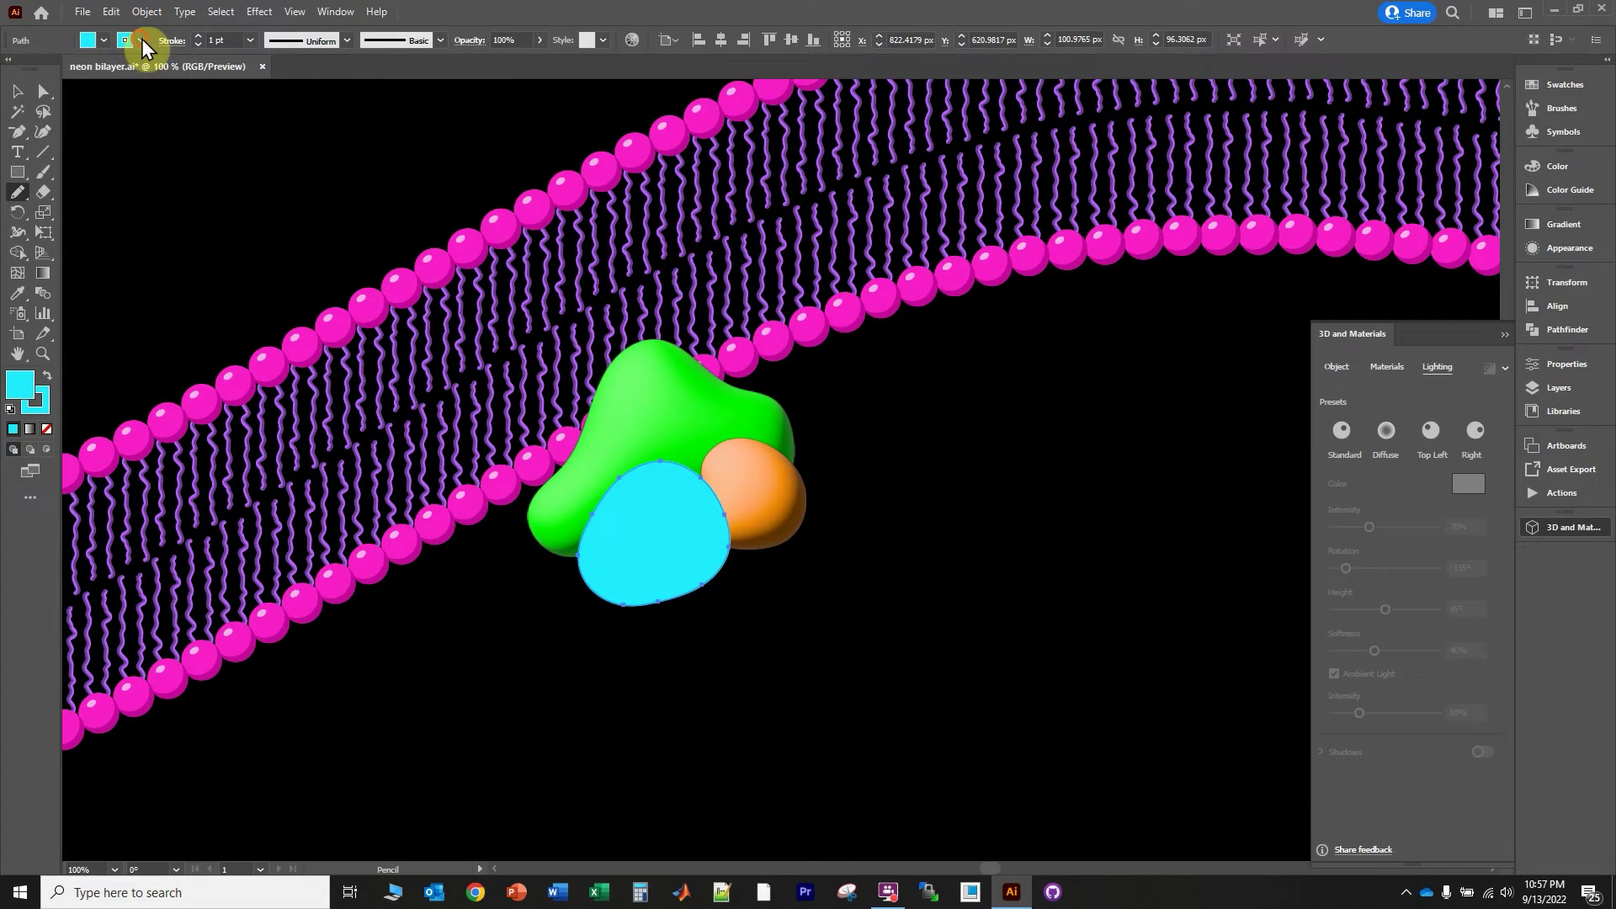
left_click(142, 39)
left_click(10, 68)
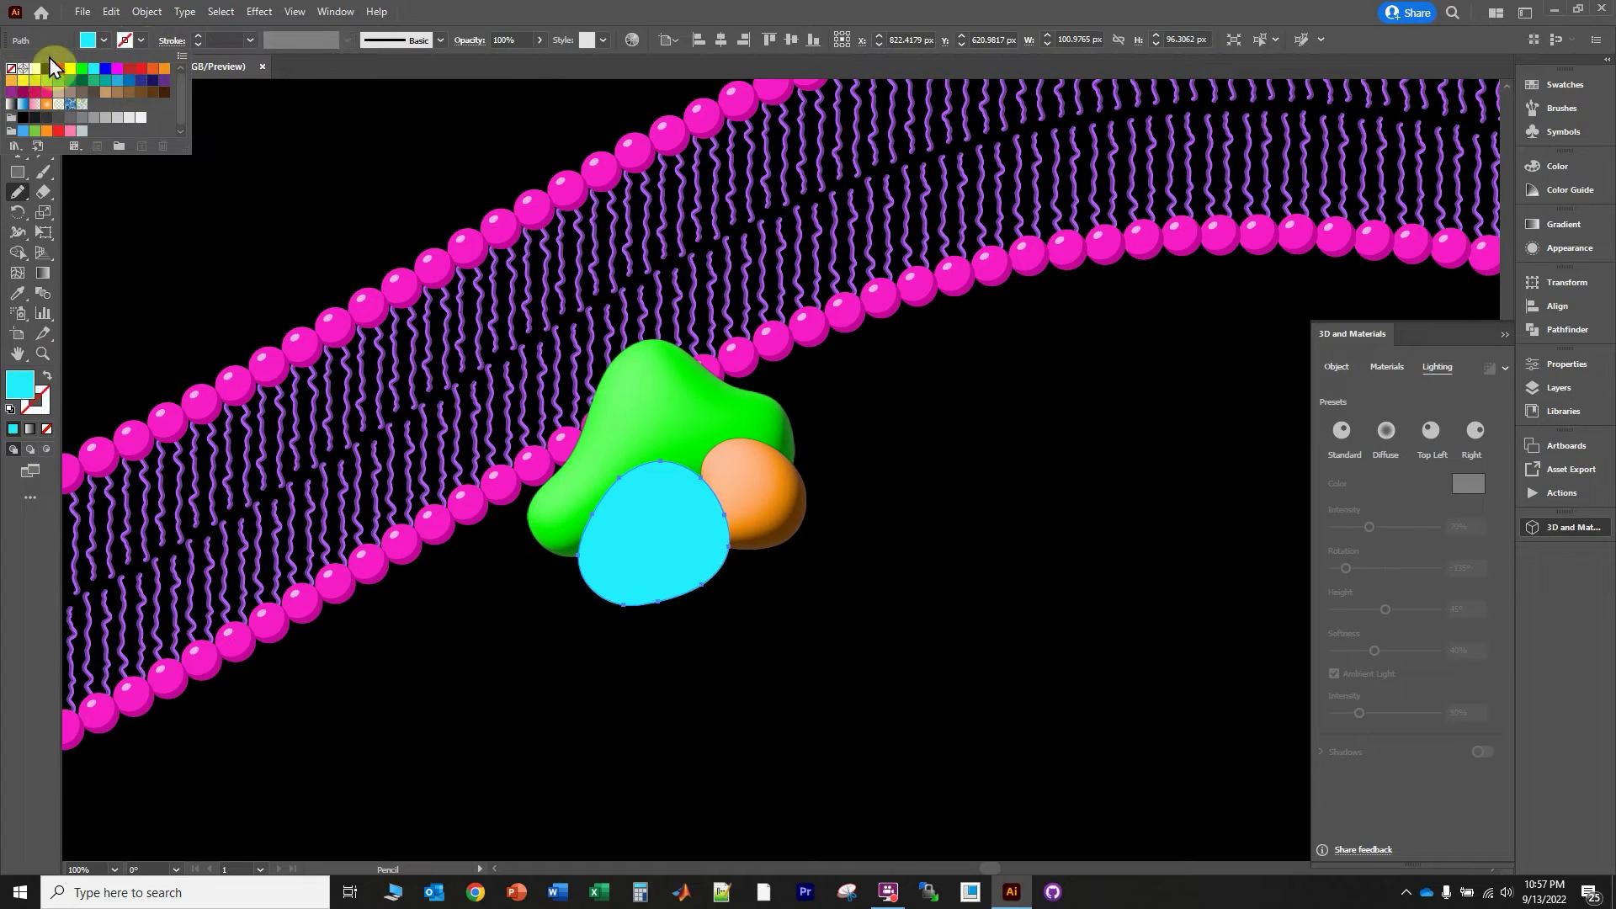
Apply 3D Inflate with the Top Left lighting preset to the cyan blob and deselect it
left_click(263, 10)
left_click(284, 43)
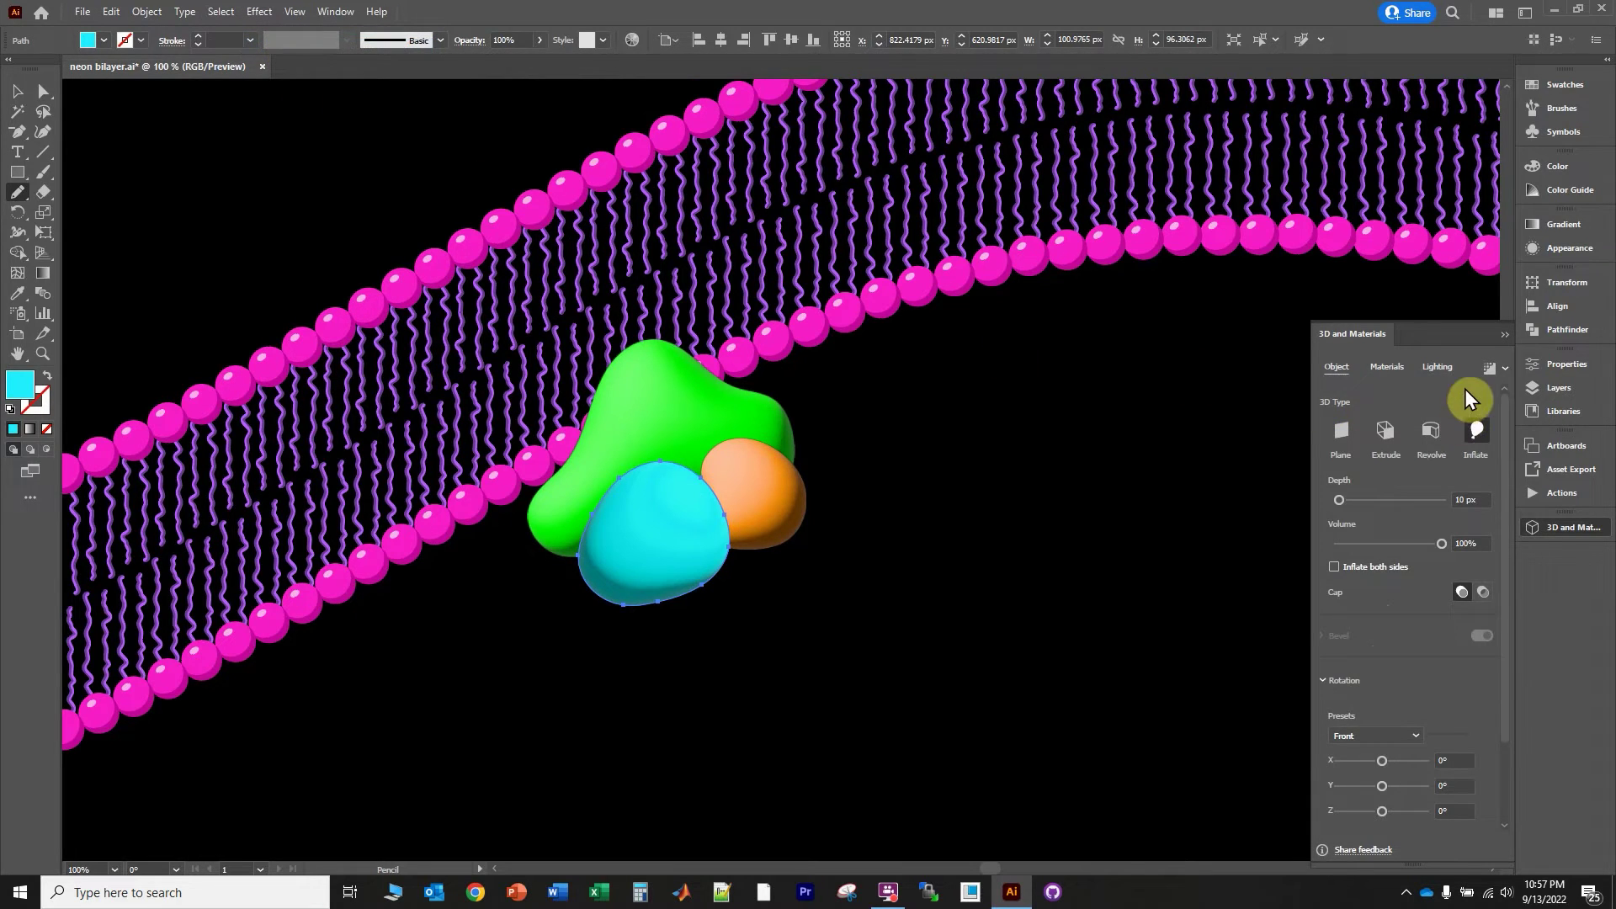
left_click(1446, 366)
left_click(1430, 426)
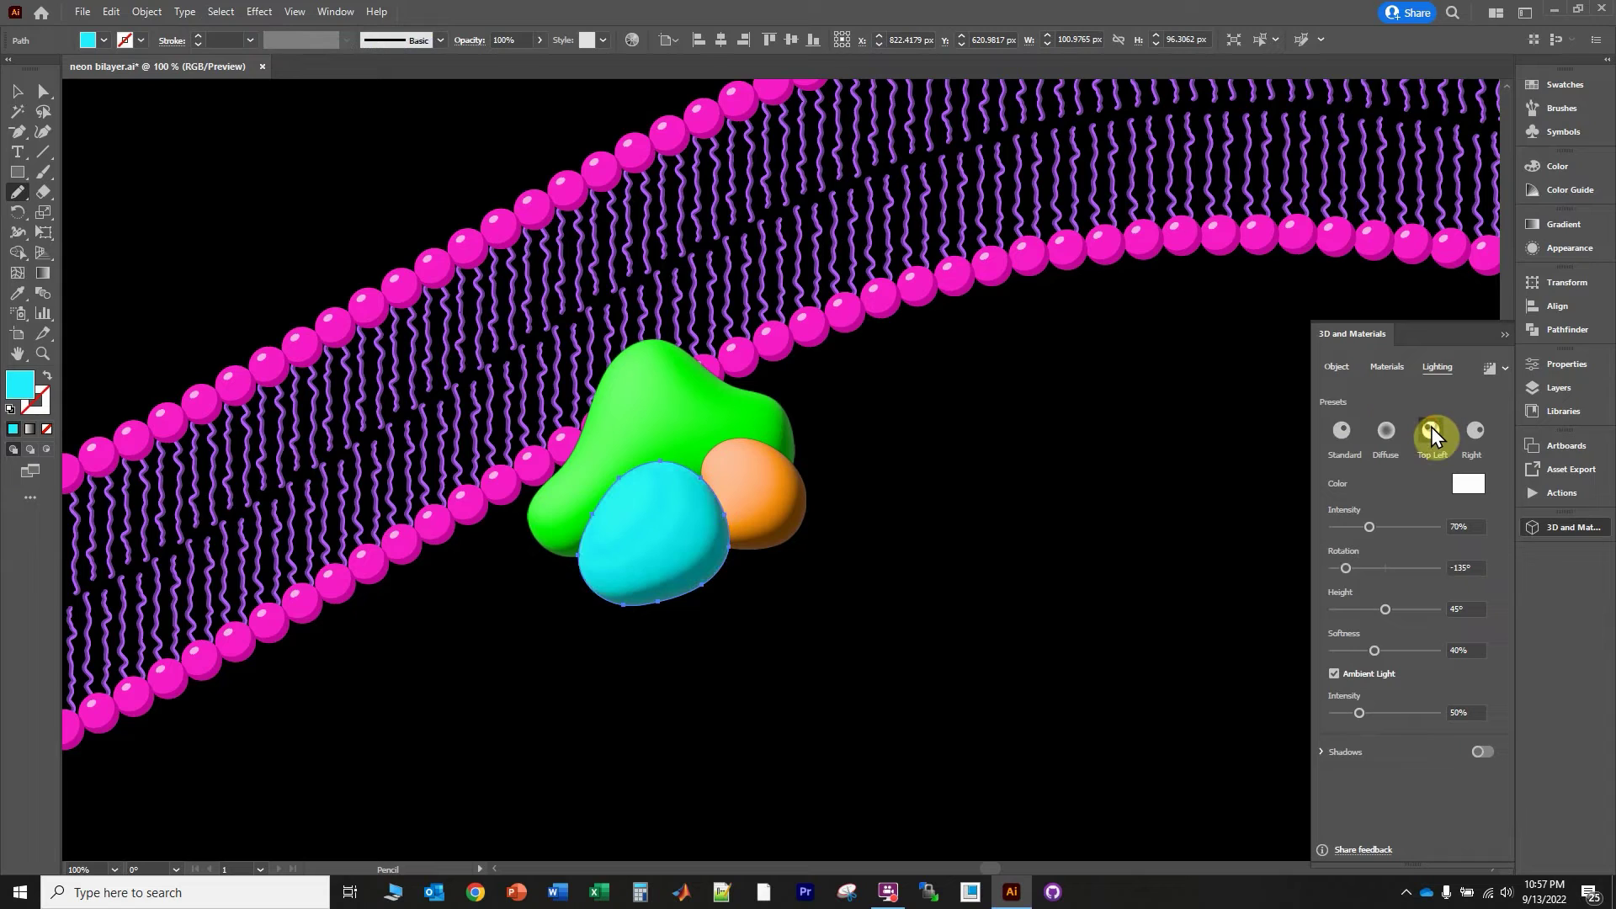
left_click(15, 94)
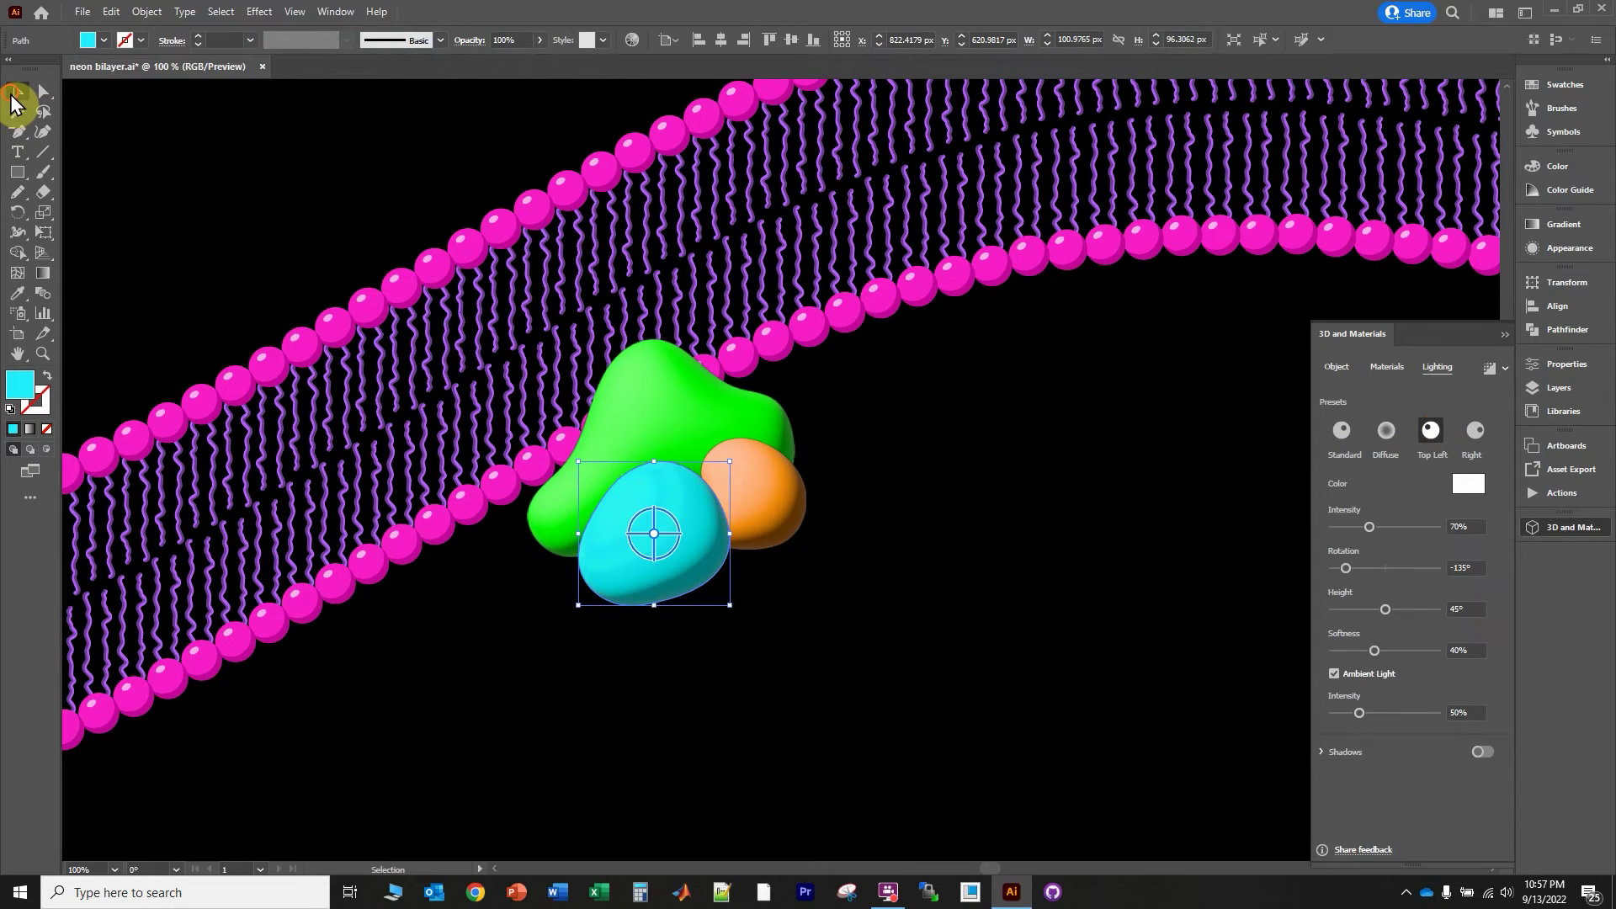
left_click(1024, 613)
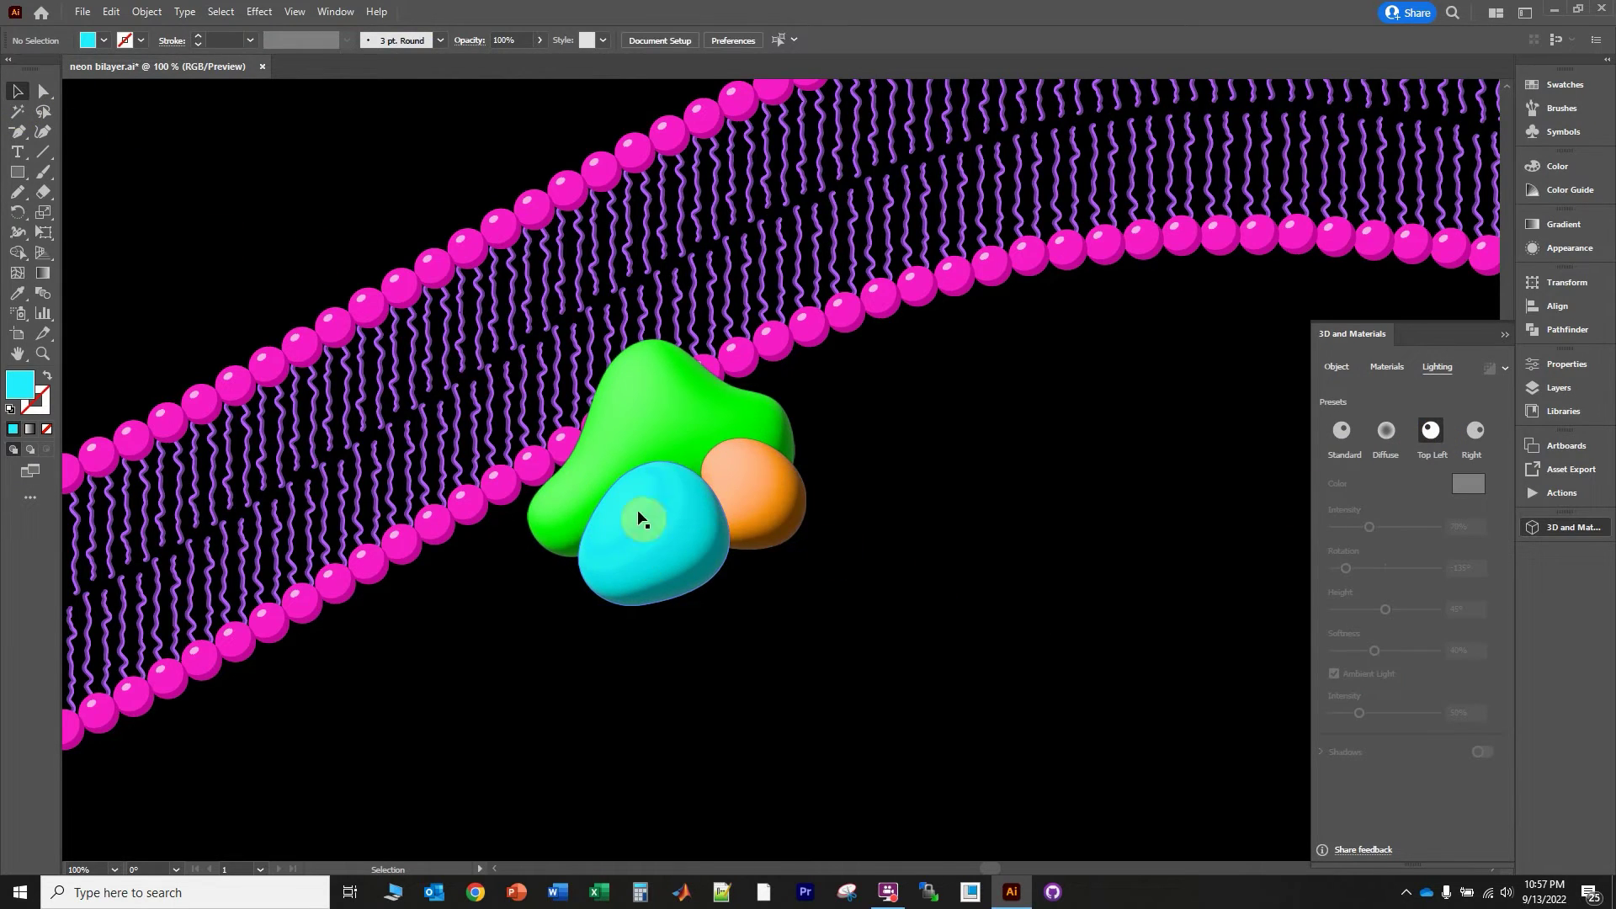
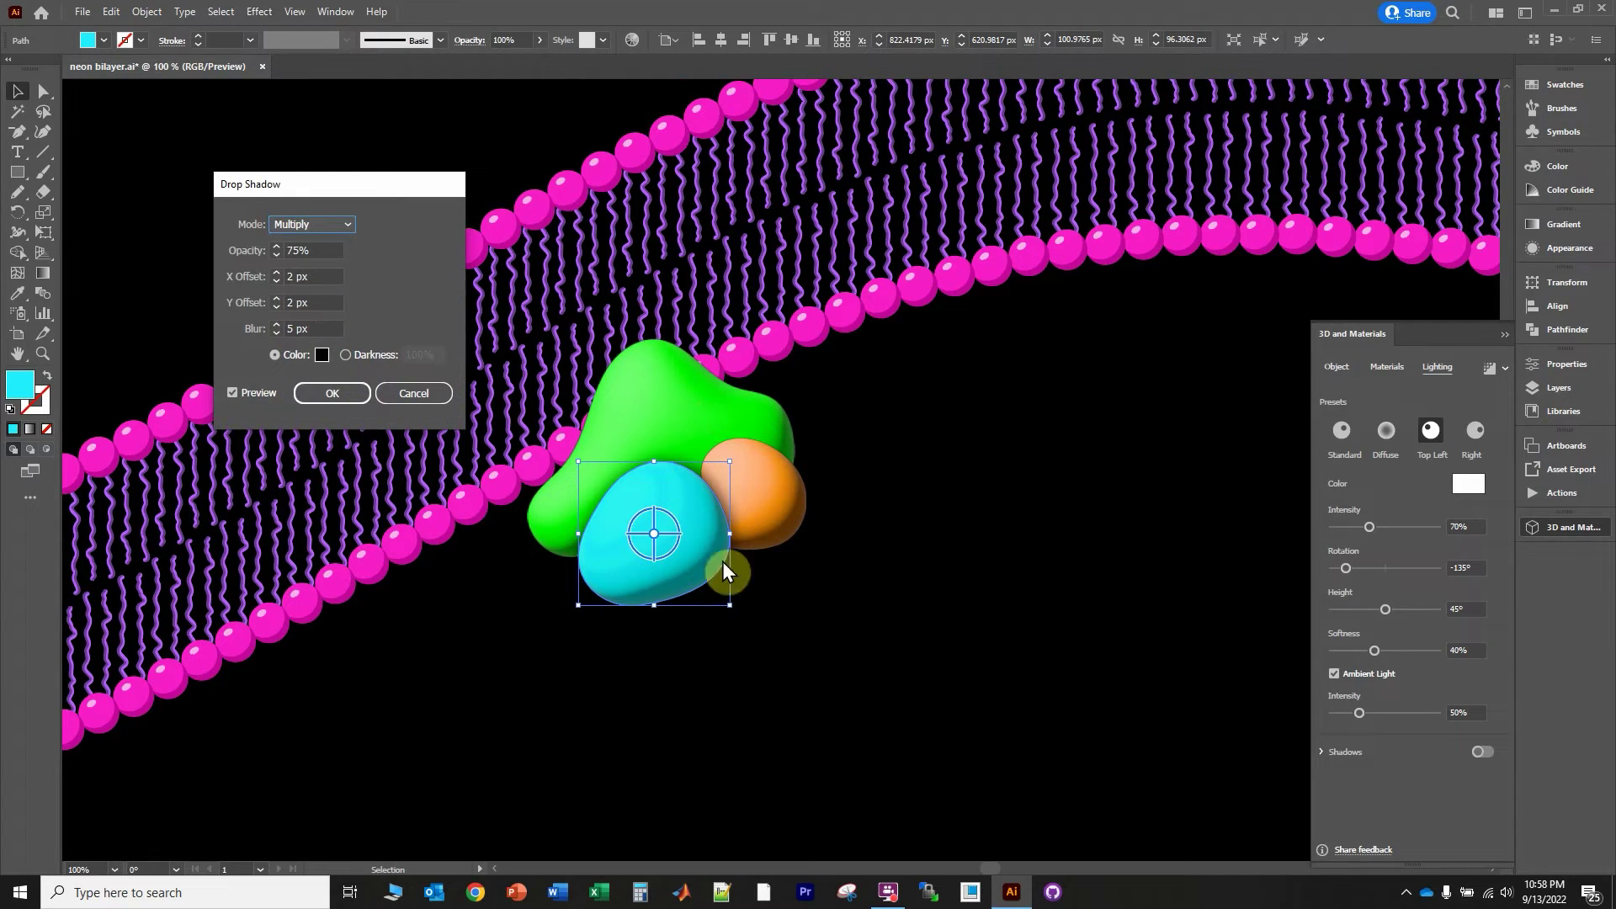
Apply a black Drop Shadow to the cyan blob with Multiply mode, 75% opacity, 2 px X and Y offsets and 5 px blur
left_click(289, 355)
left_click(276, 271)
left_click(276, 271)
left_click(276, 271)
left_click(276, 271)
left_click(276, 271)
left_click(276, 271)
left_click(276, 271)
left_click(276, 279)
left_click(276, 281)
left_click(276, 280)
left_click(276, 280)
left_click(276, 280)
left_click(276, 280)
left_click(276, 280)
left_click(276, 280)
left_click(276, 271)
left_click(276, 271)
left_click(276, 271)
left_click(276, 280)
left_click(276, 297)
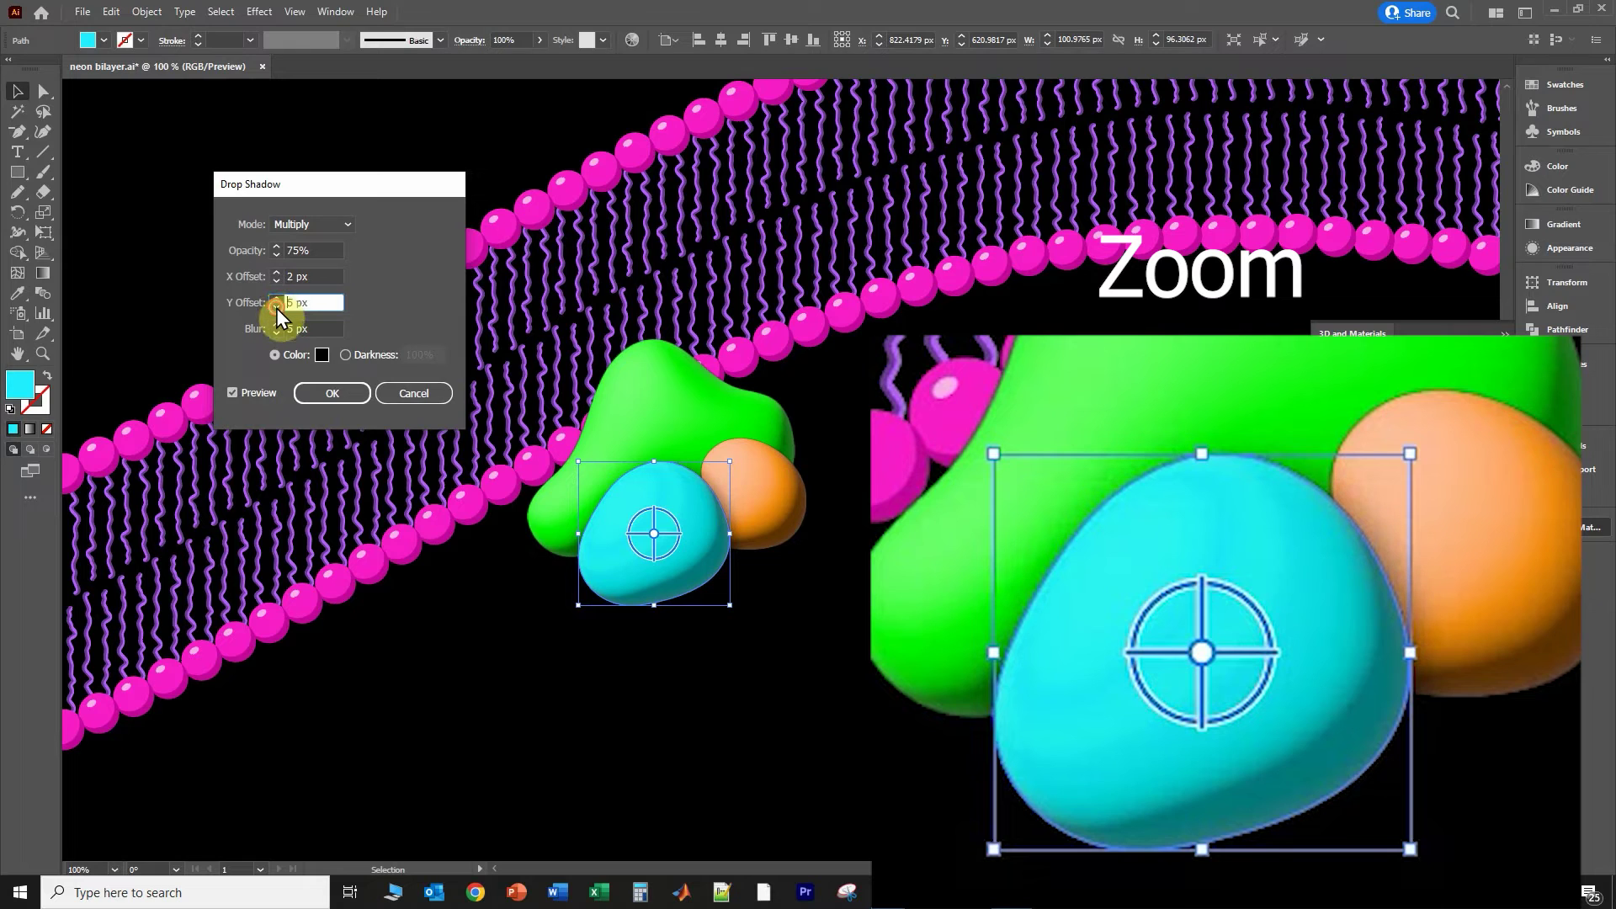
left_click(277, 307)
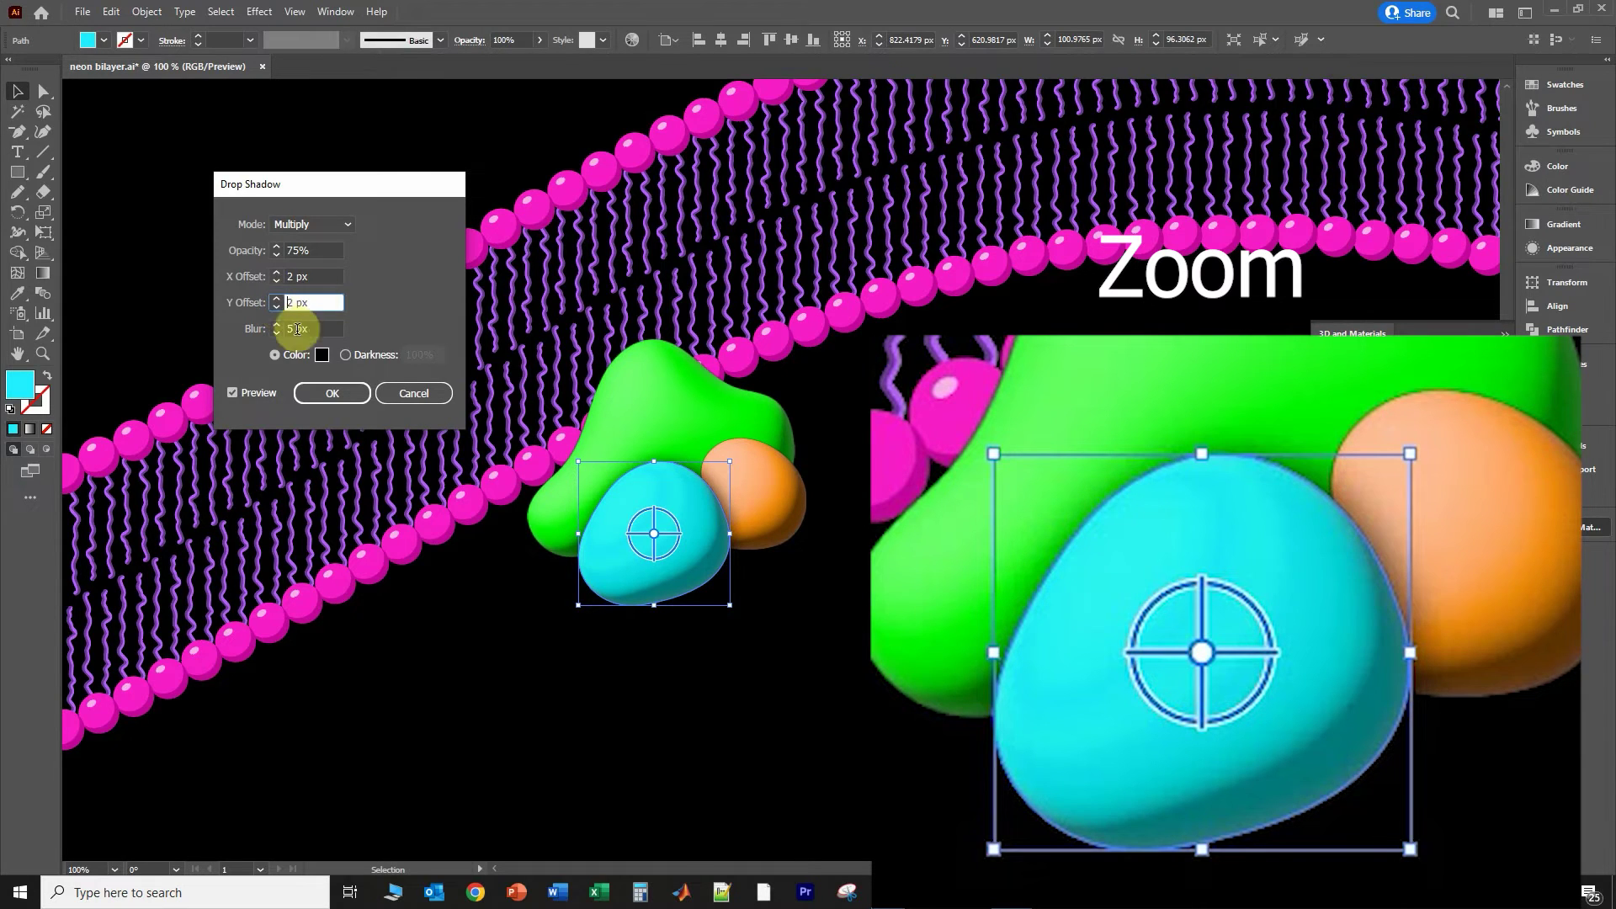
left_click(276, 324)
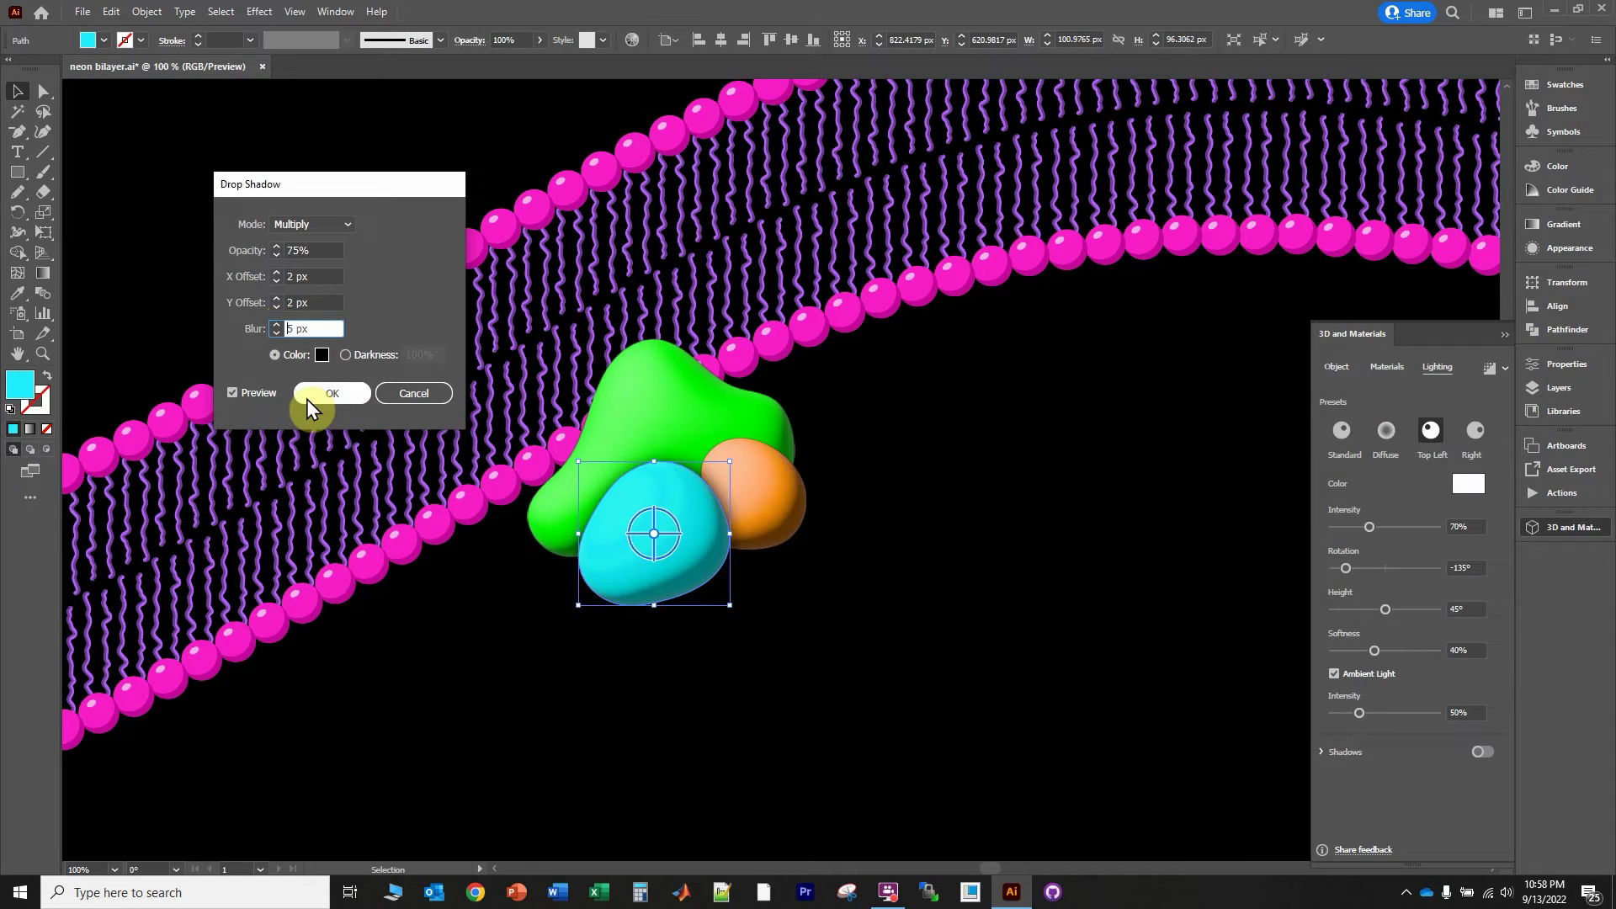
left_click(313, 396)
Apply a Multiply Drop Shadow to the orange blob with 75% opacity, 2 px X and Y offsets and 5 px blur
left_click(780, 503)
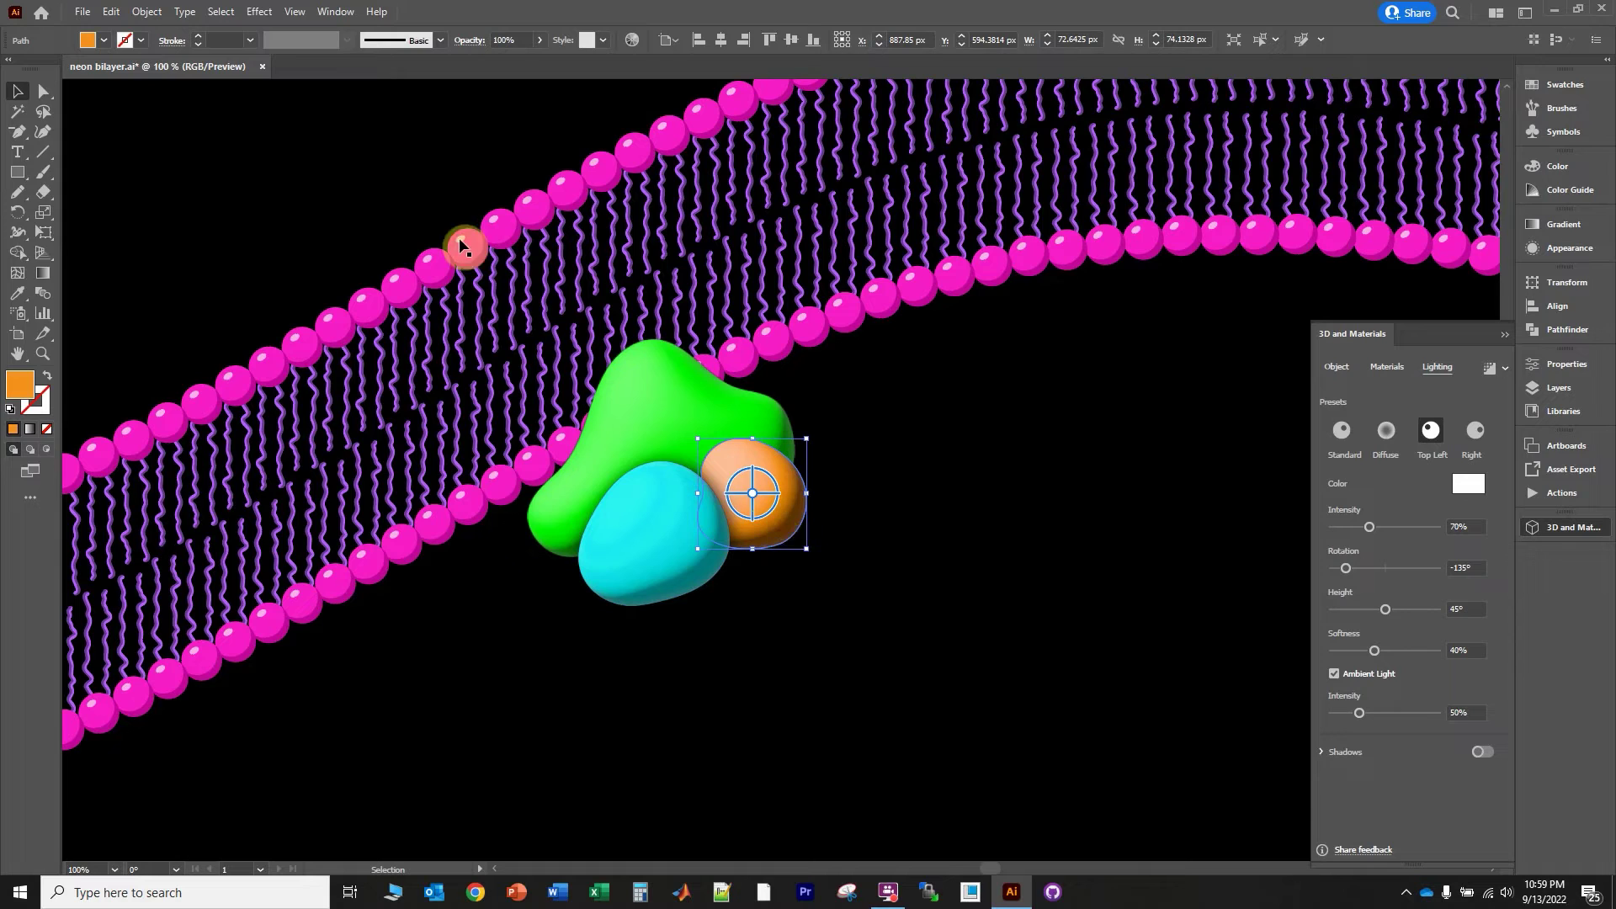
left_click(260, 13)
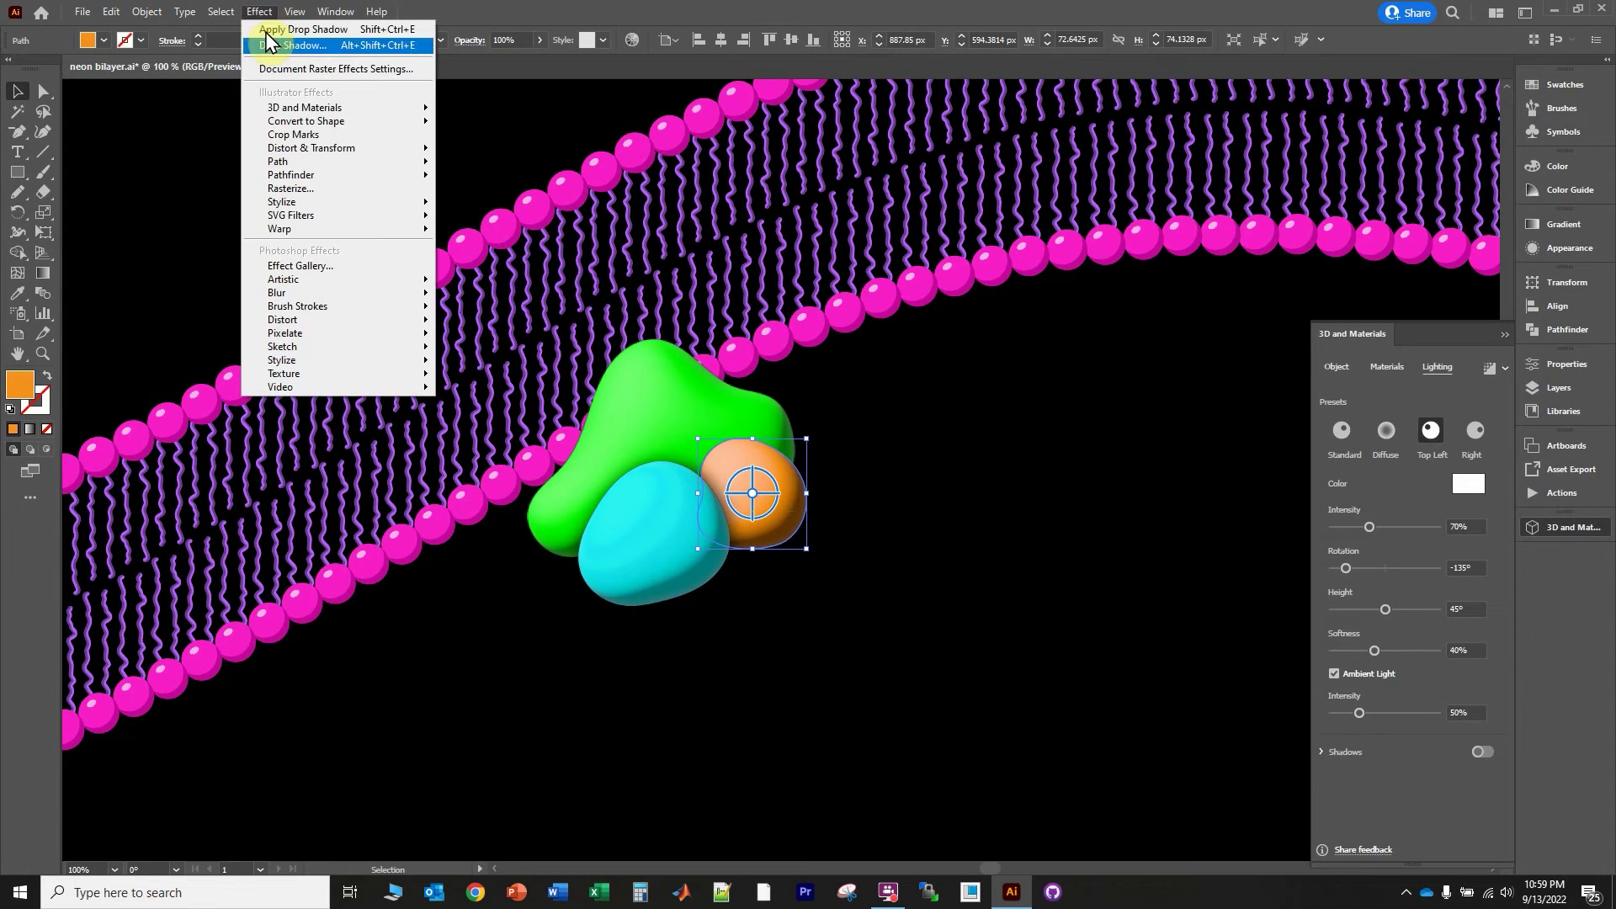
left_click(274, 43)
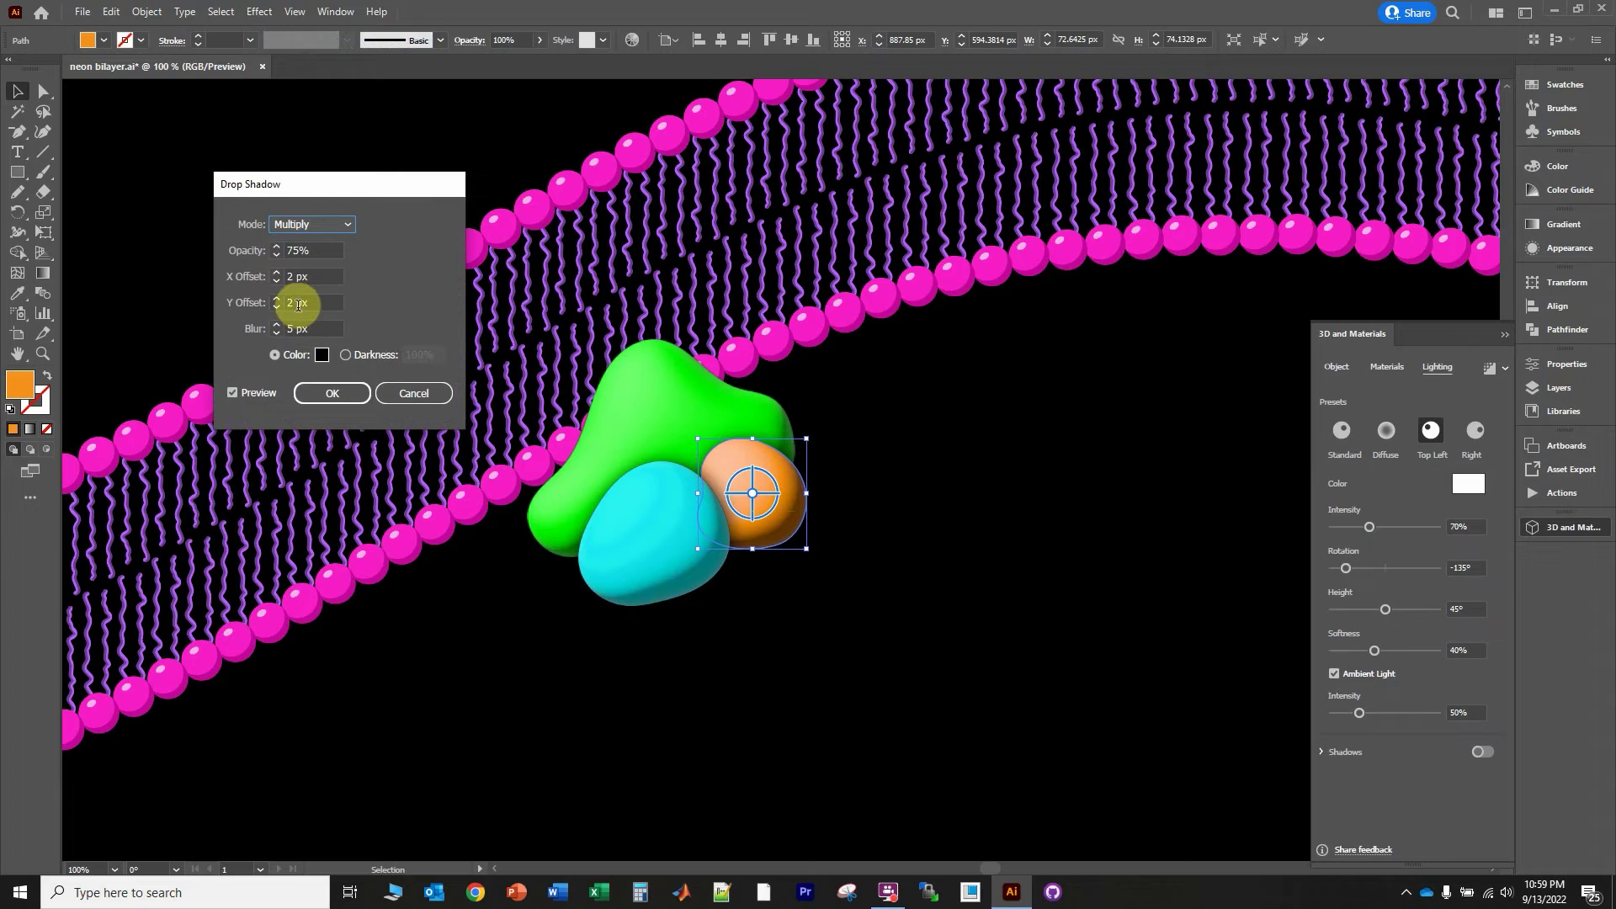
left_click(325, 392)
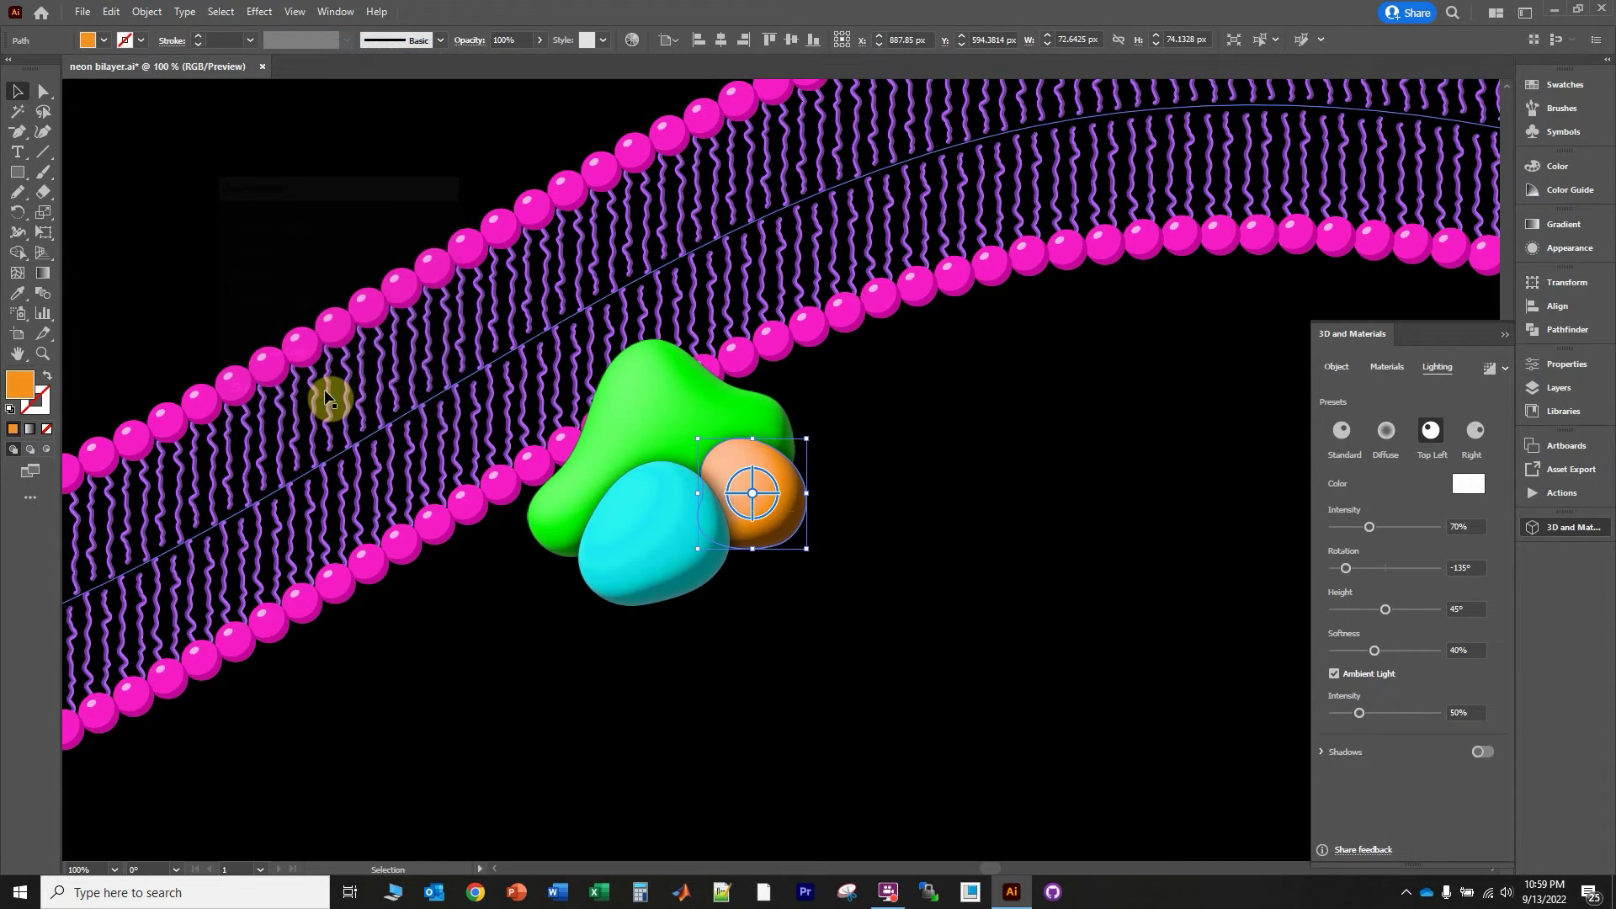
Apply the same Drop Shadow to the green blob and deselect it
left_click(639, 397)
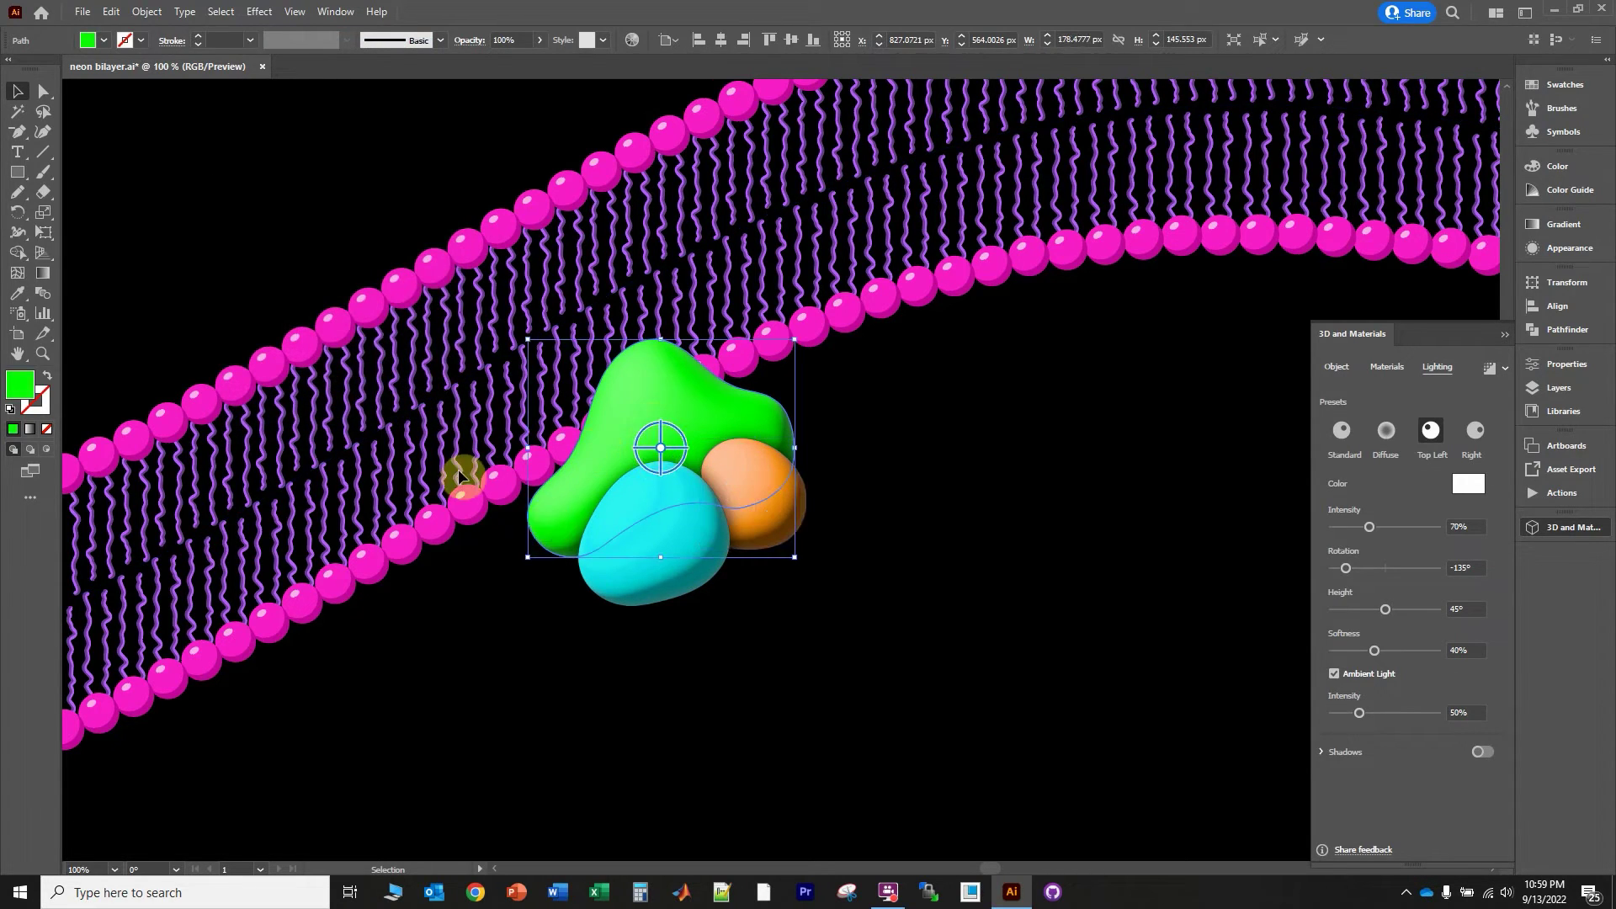
left_click(258, 11)
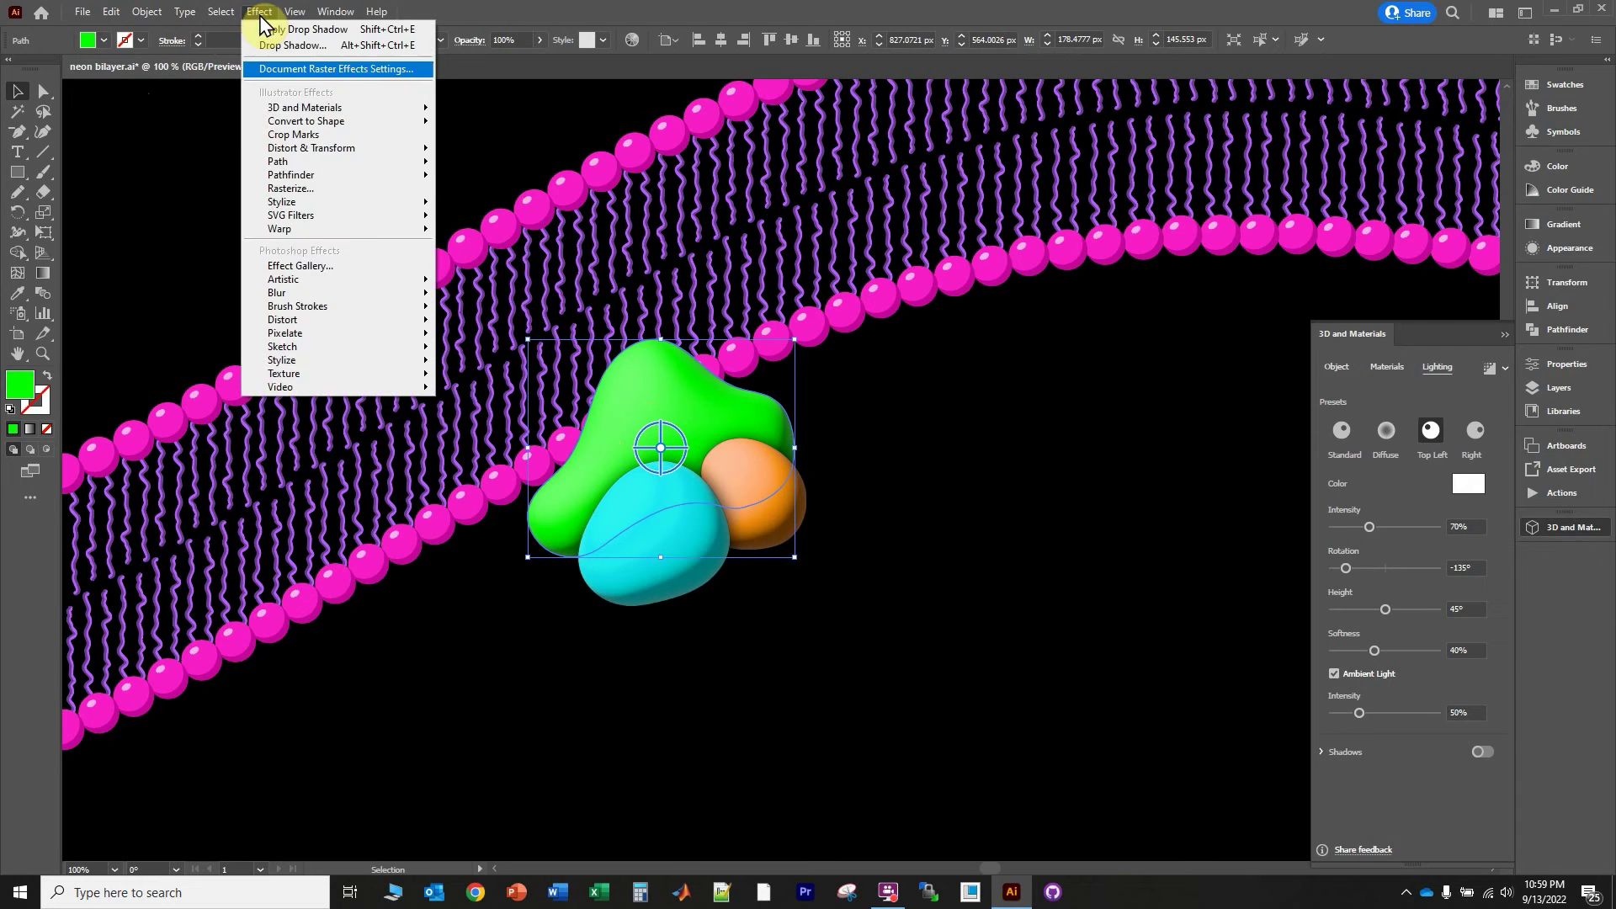
left_click(293, 47)
left_click(323, 393)
left_click(1006, 557)
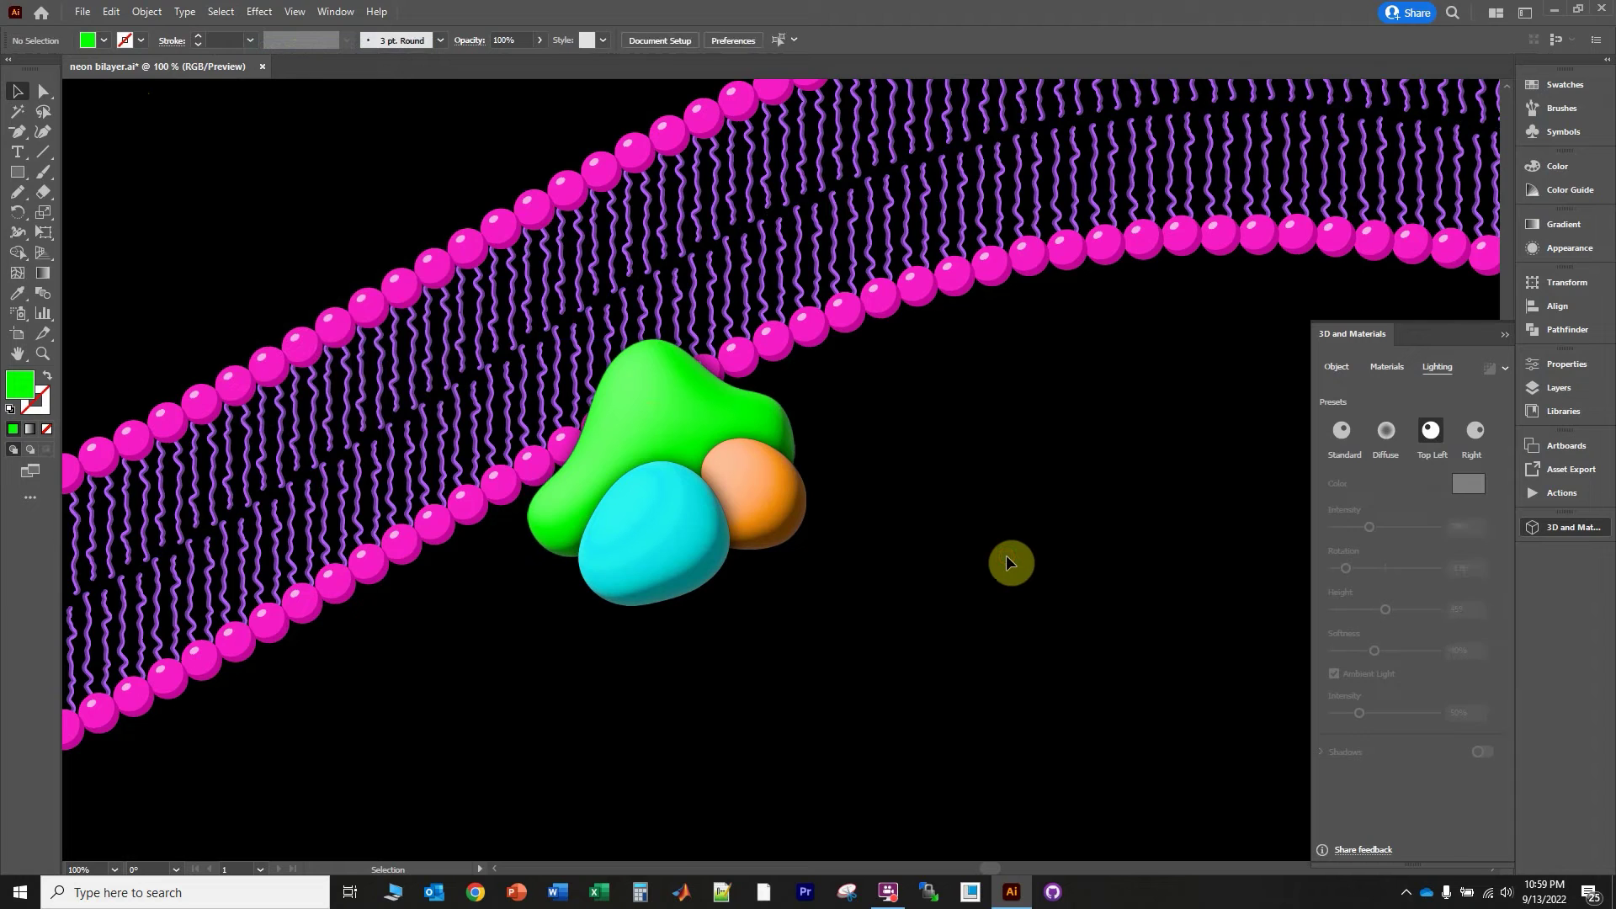
Draw four curved freehand Pencil strands from the black area below the membrane up to the base of the cyan blob, then deselect
key("ctrl+minus")
key("ctrl+minus")
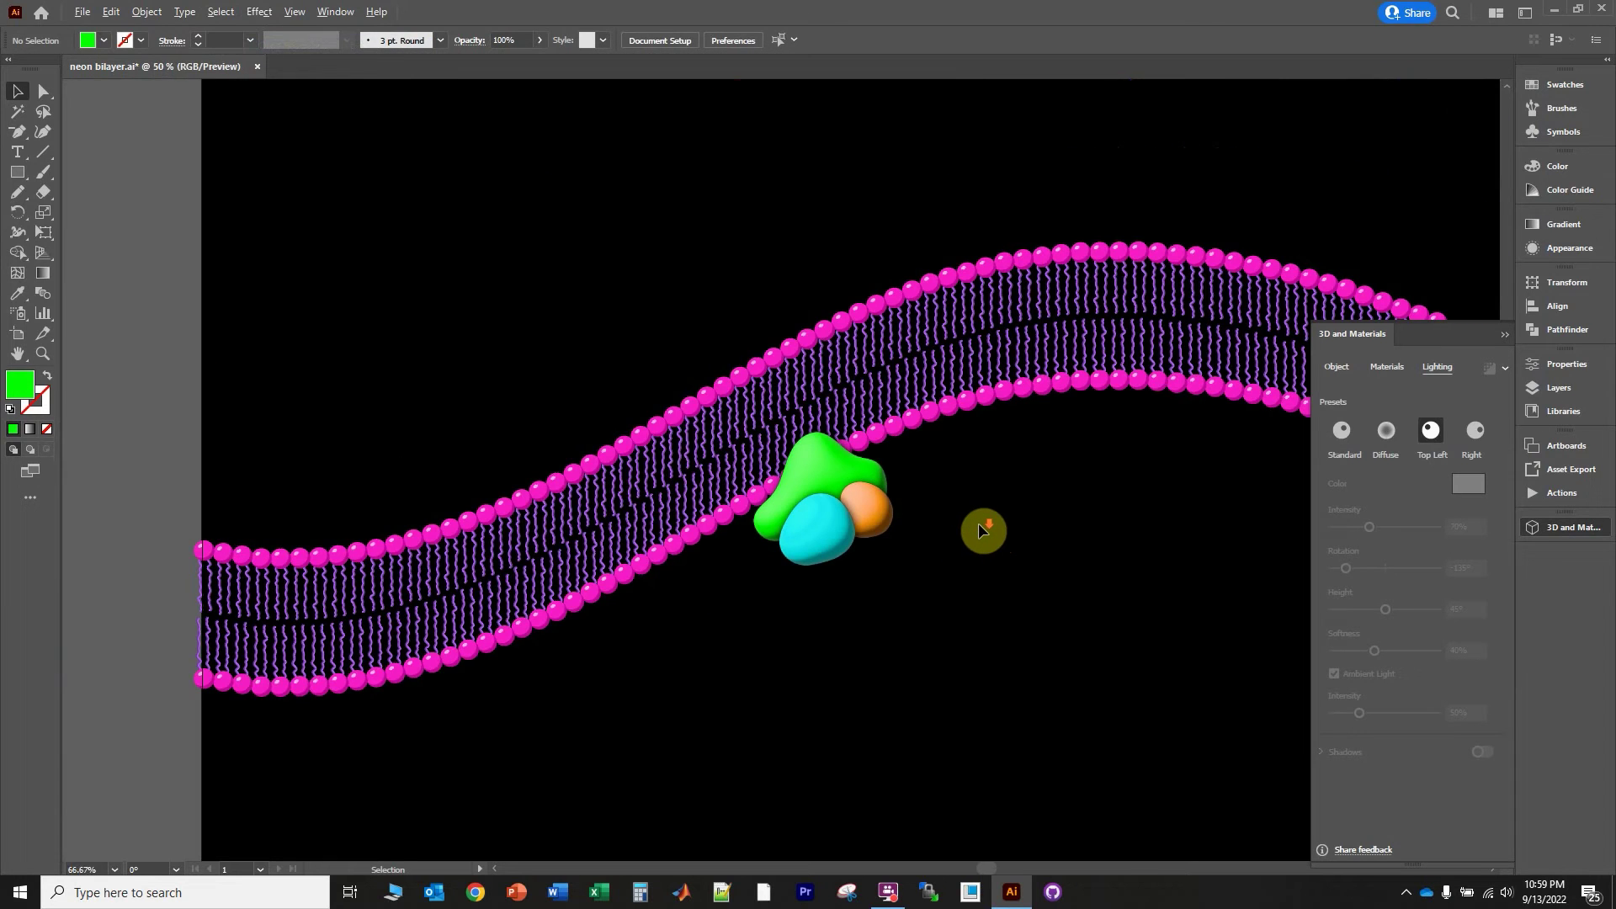
left_click_drag(977, 523, 728, 477)
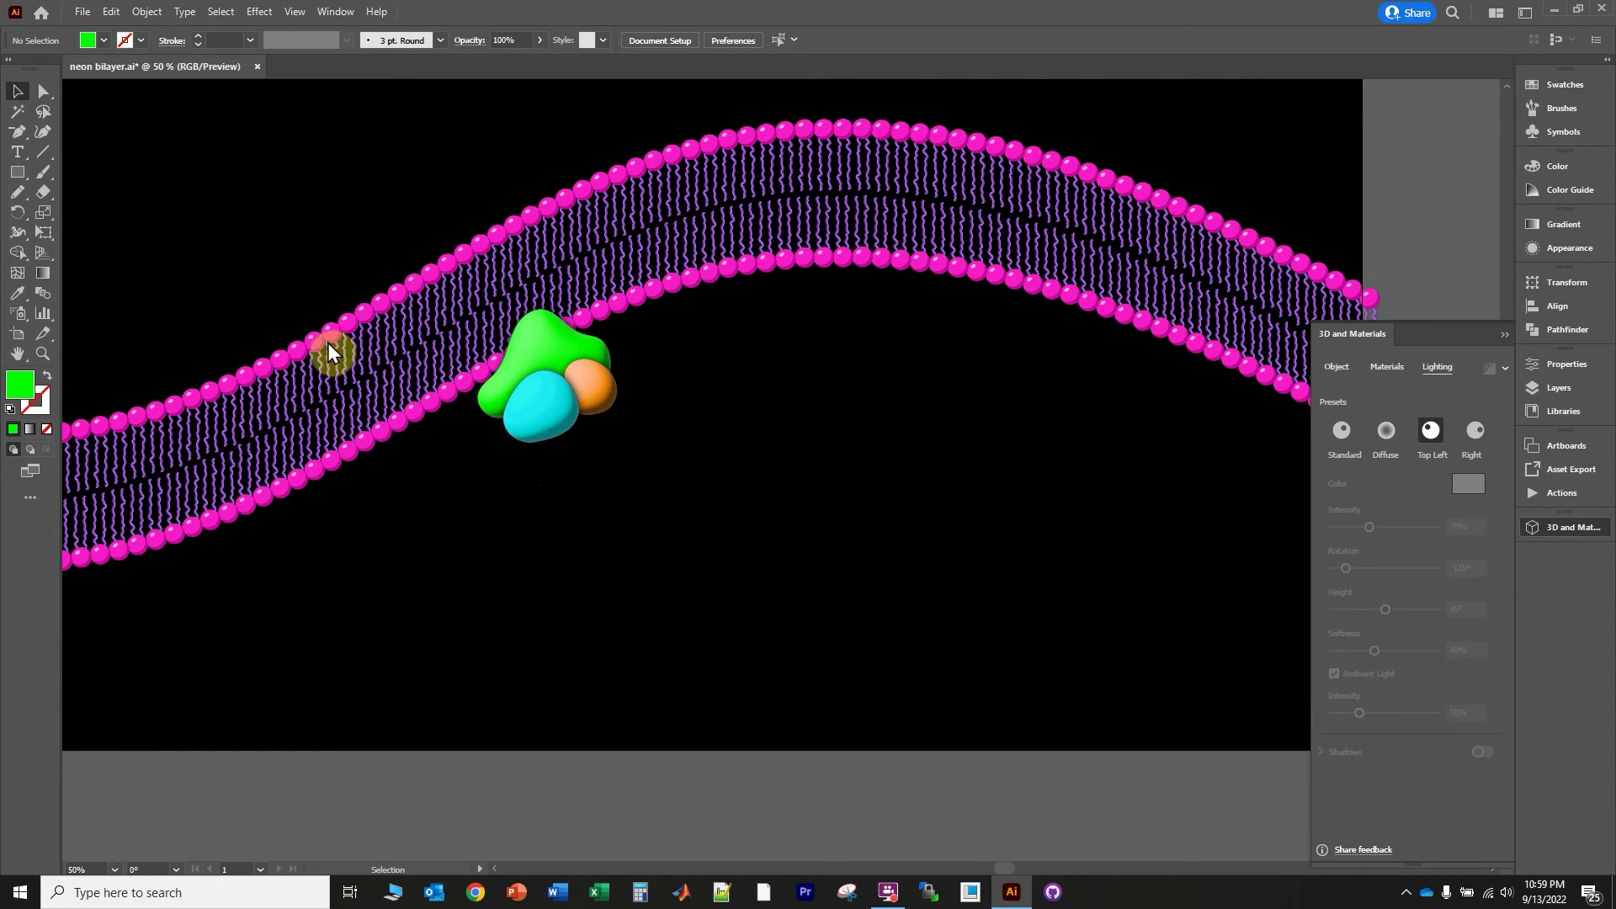
left_click(18, 194)
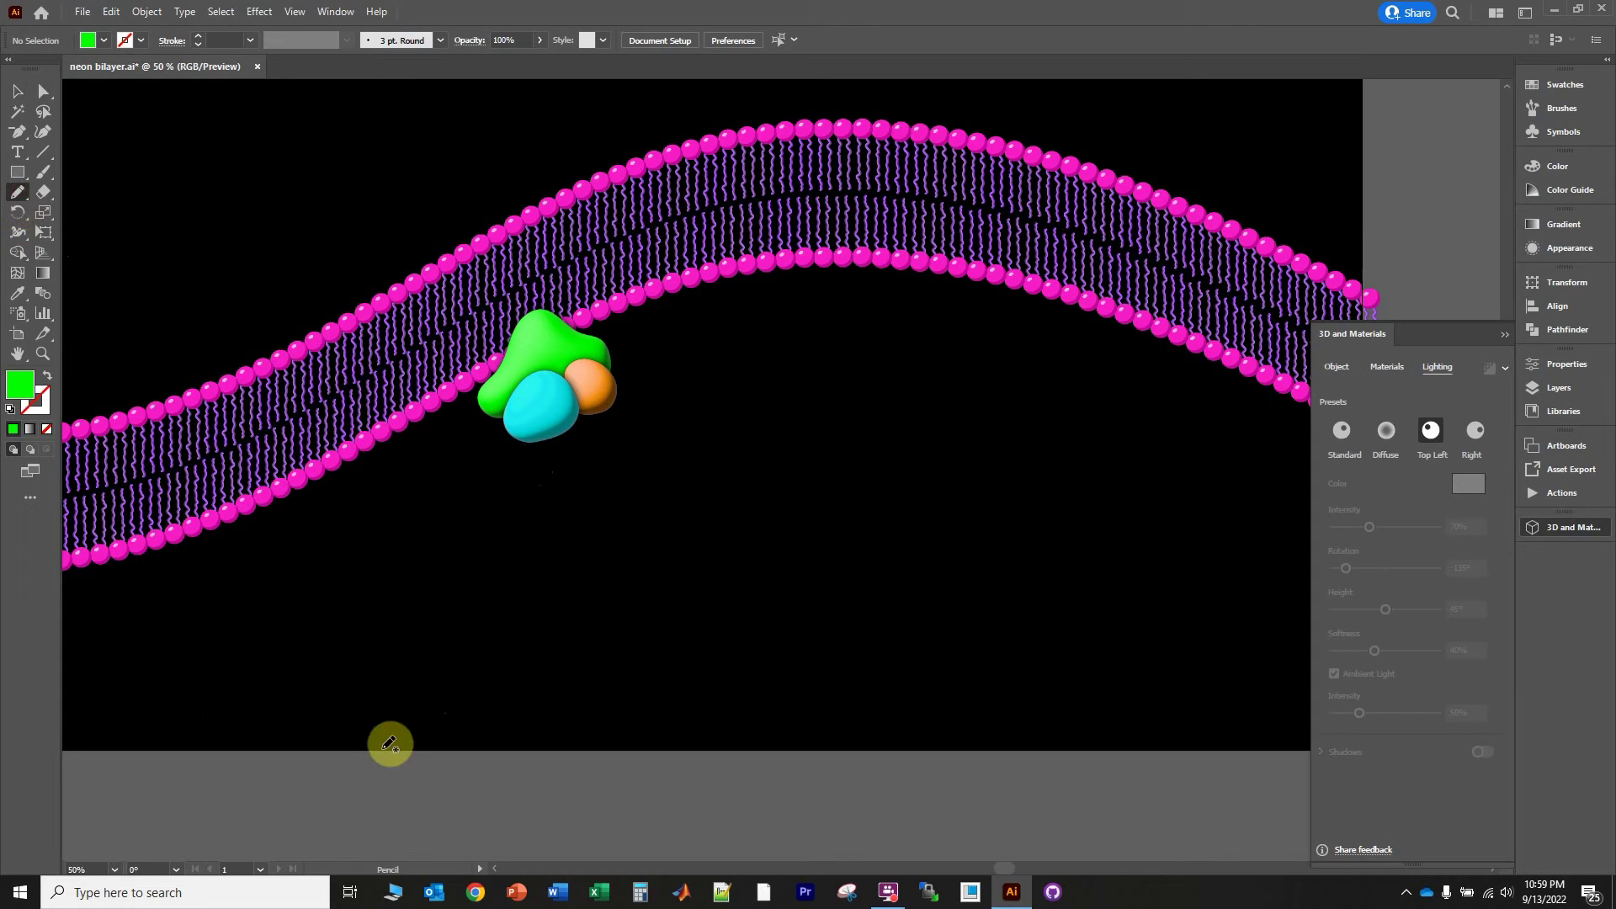
mouse_move(402, 728)
left_mouse_down()
mouse_move(510, 658)
mouse_move(541, 582)
mouse_move(555, 417)
left_mouse_up()
mouse_move(701, 748)
left_mouse_down()
mouse_move(672, 630)
mouse_move(559, 431)
left_mouse_up()
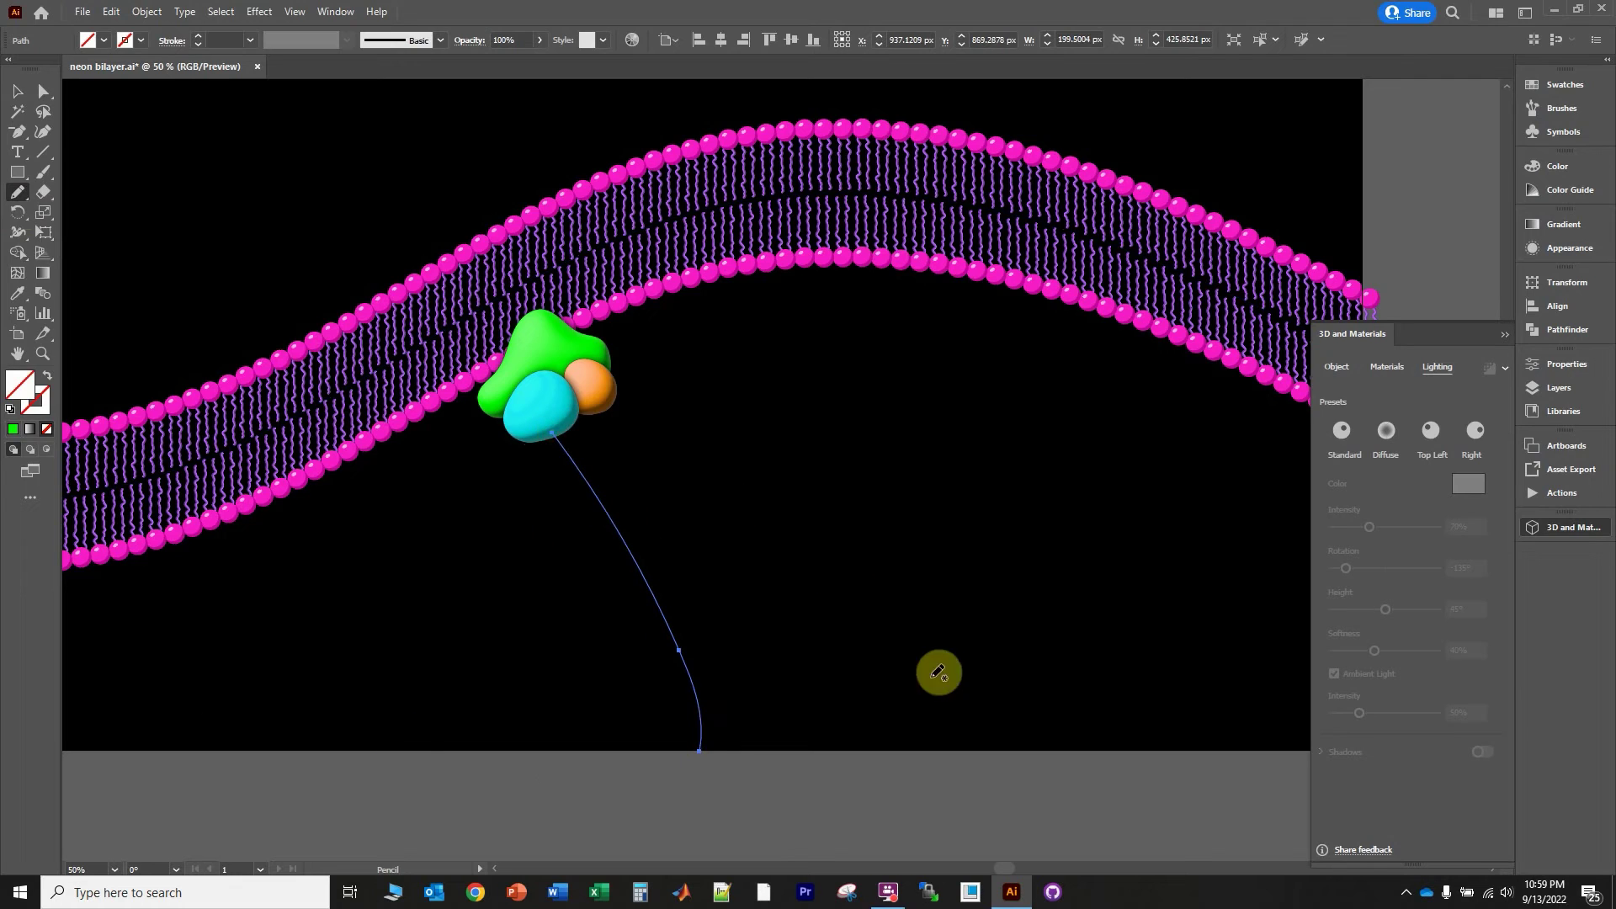
mouse_move(969, 683)
left_mouse_down()
mouse_move(779, 610)
mouse_move(569, 438)
left_mouse_up()
mouse_move(1090, 449)
left_mouse_down()
mouse_move(892, 508)
mouse_move(720, 492)
mouse_move(560, 437)
left_mouse_up()
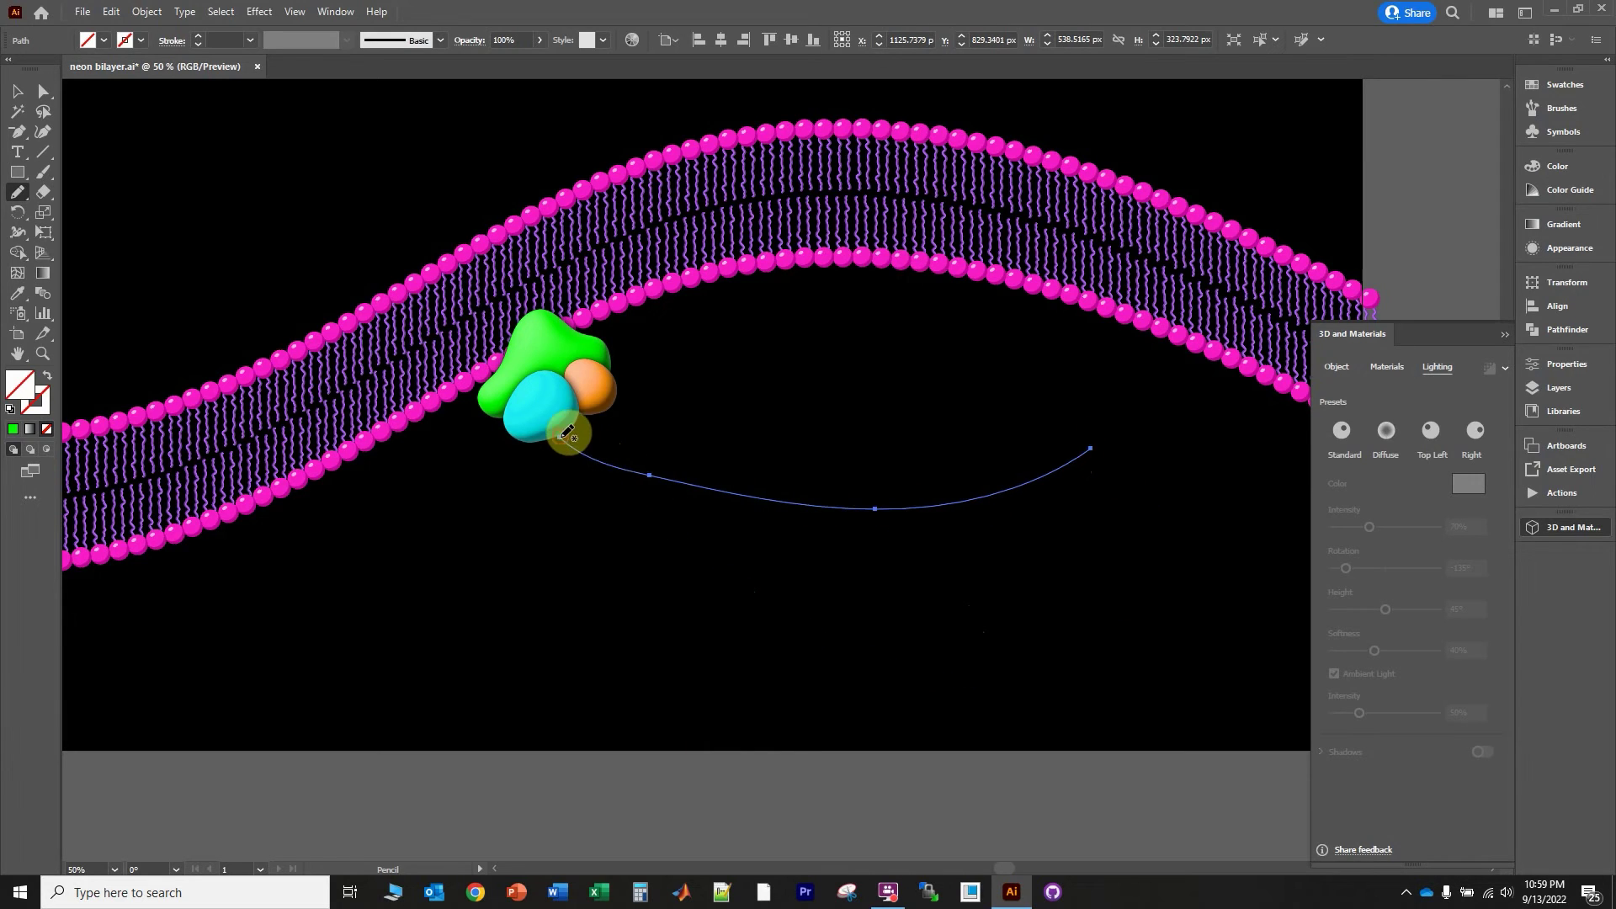
left_click(15, 91)
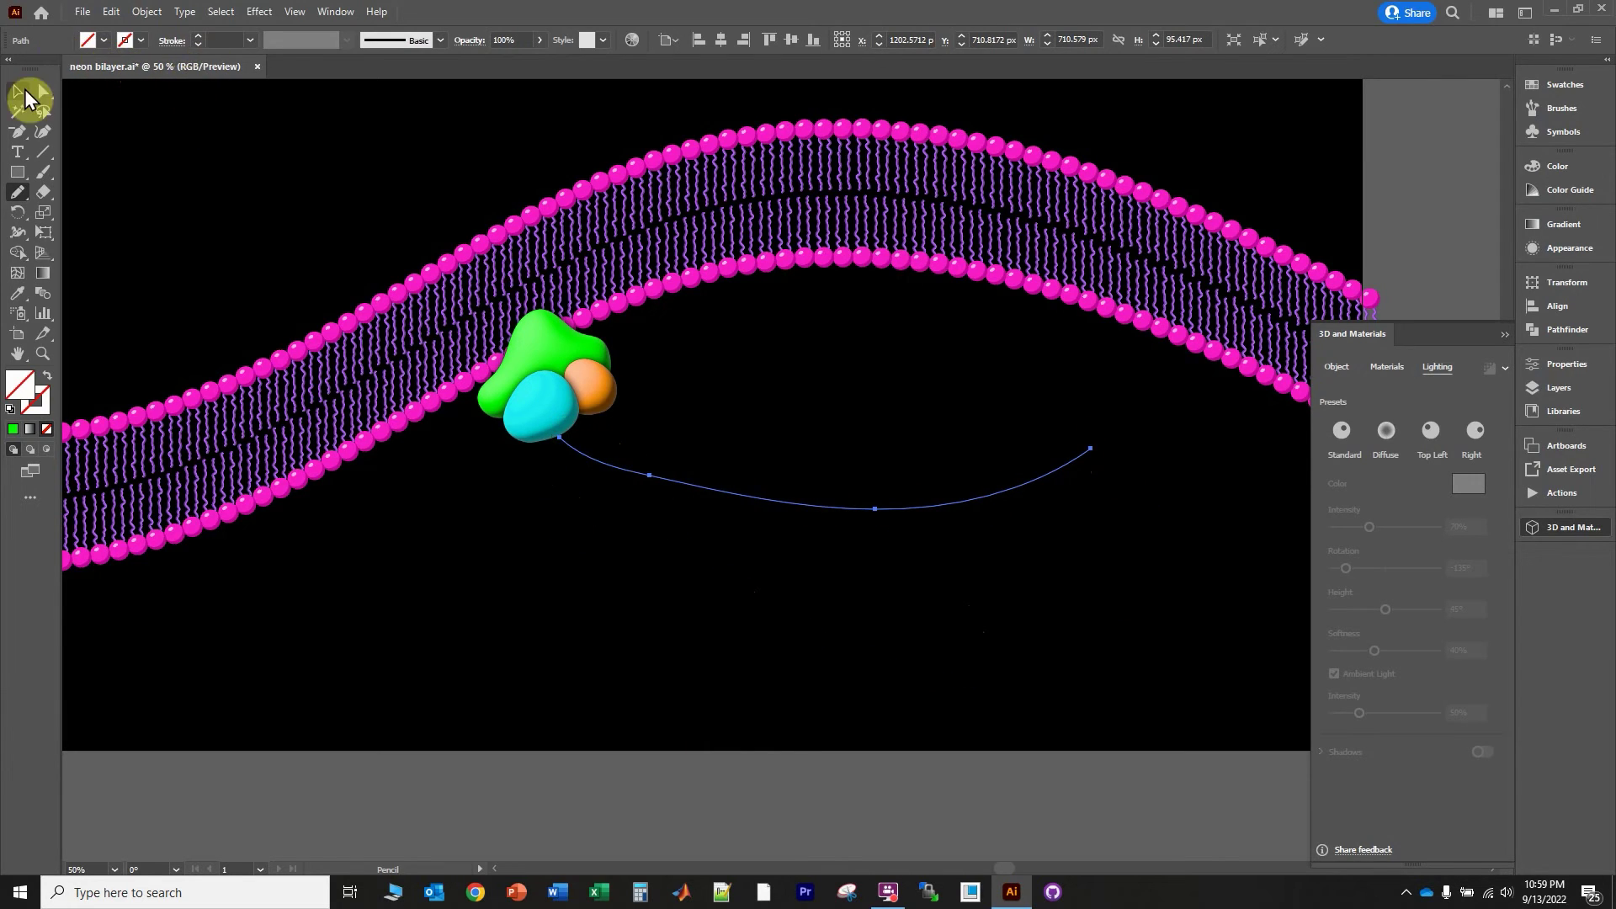
left_click(289, 614)
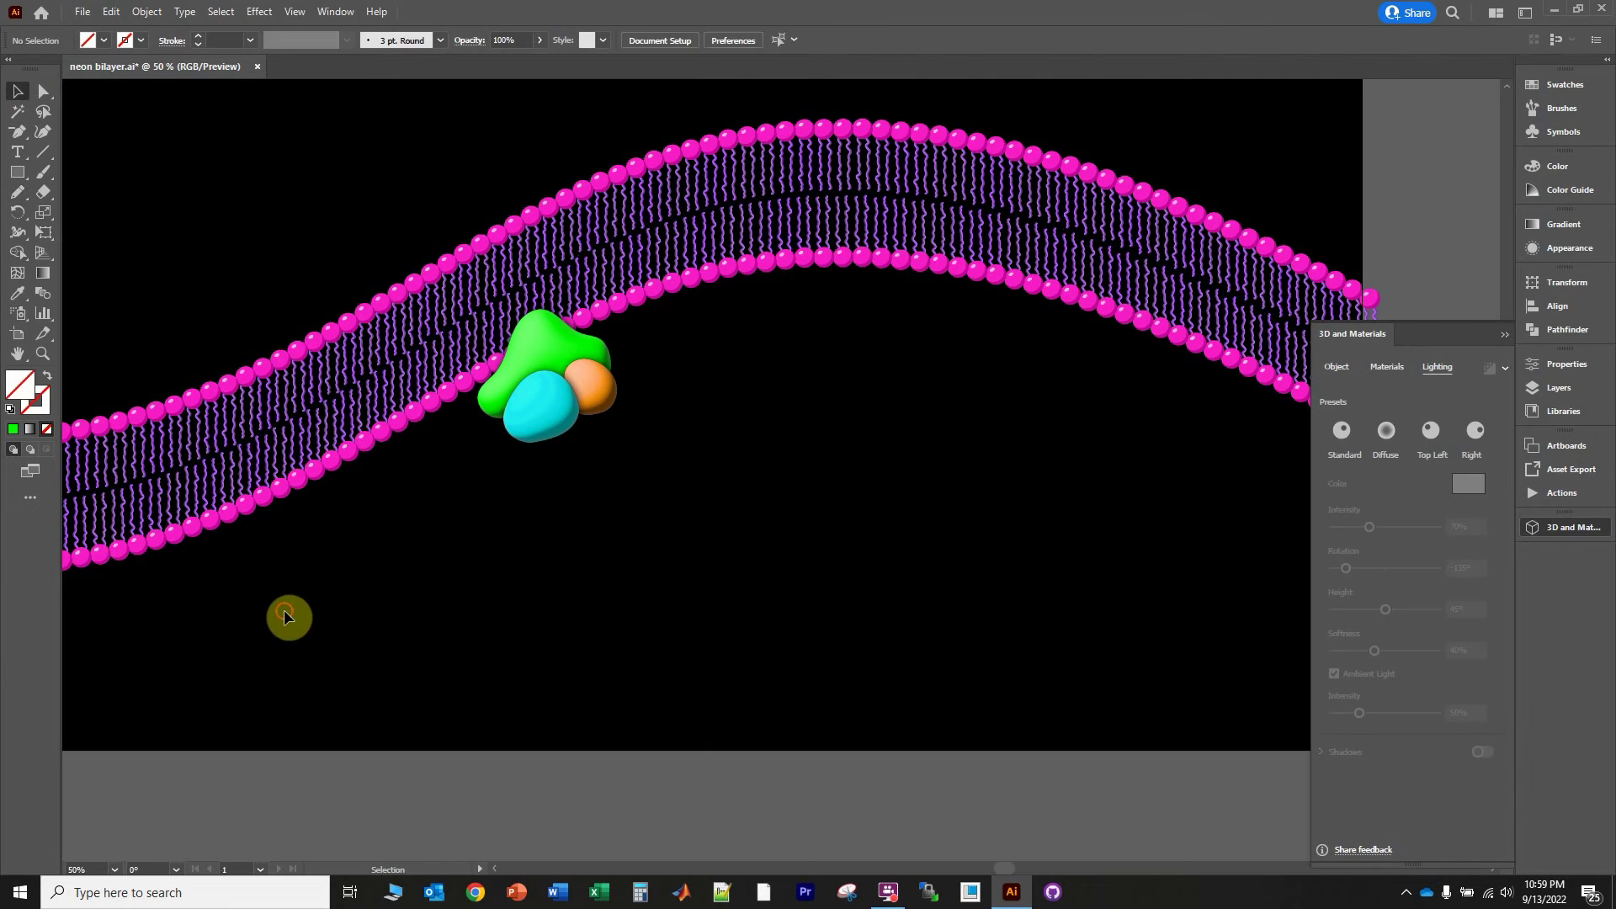
Give the four freehand strands a red 14 pt stroke and deselect them
left_click_drag(224, 608, 1040, 471)
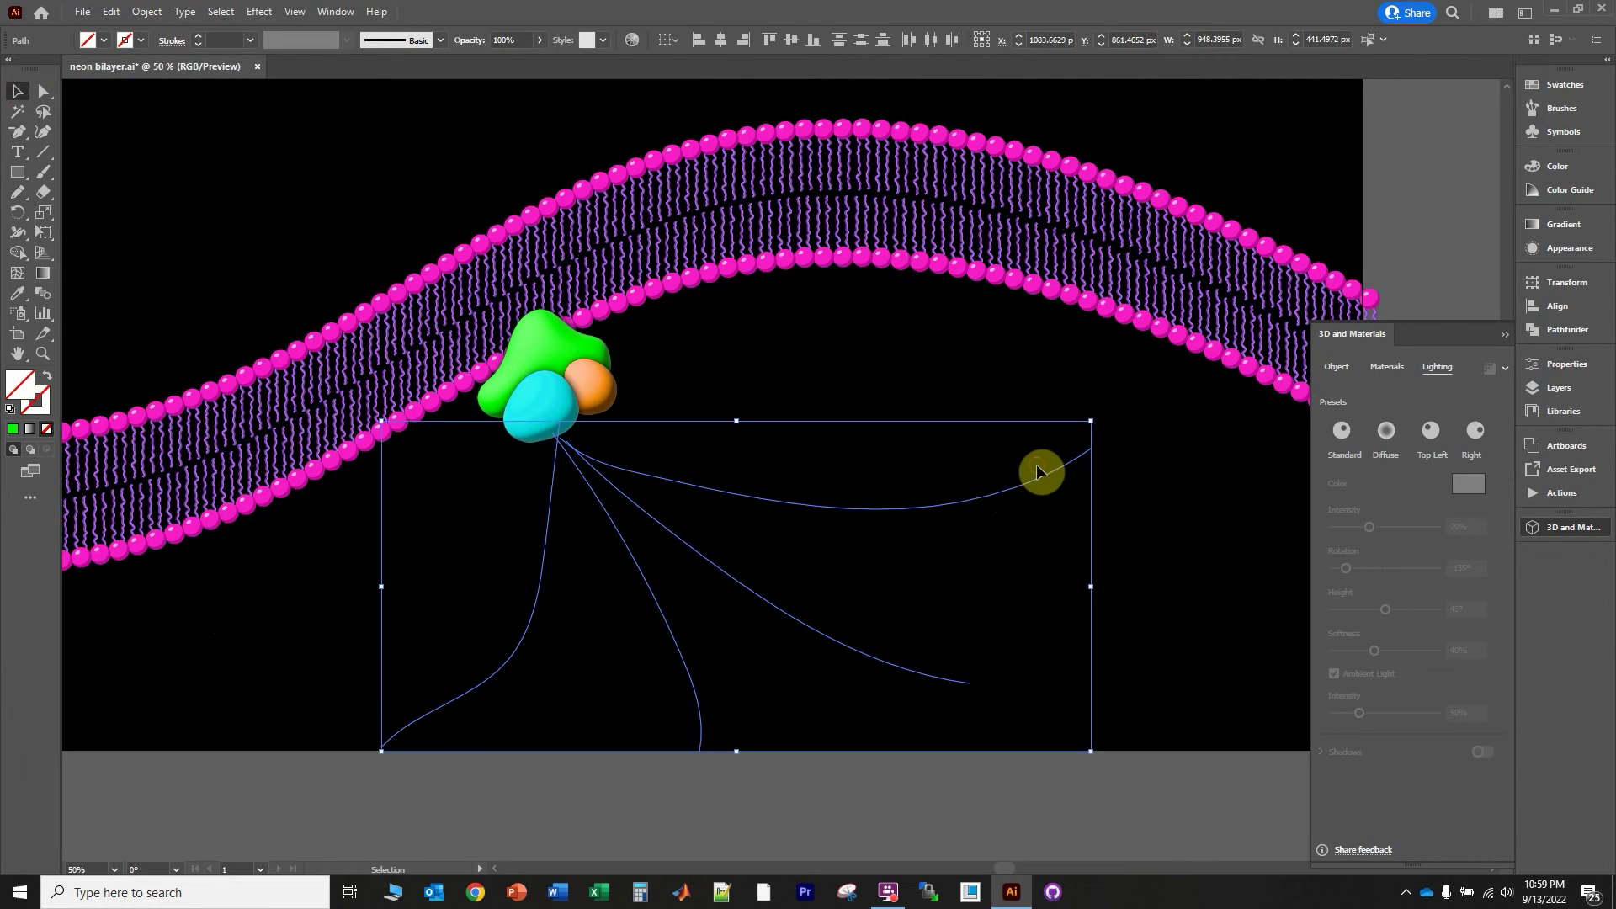
left_click(139, 39)
left_click(140, 68)
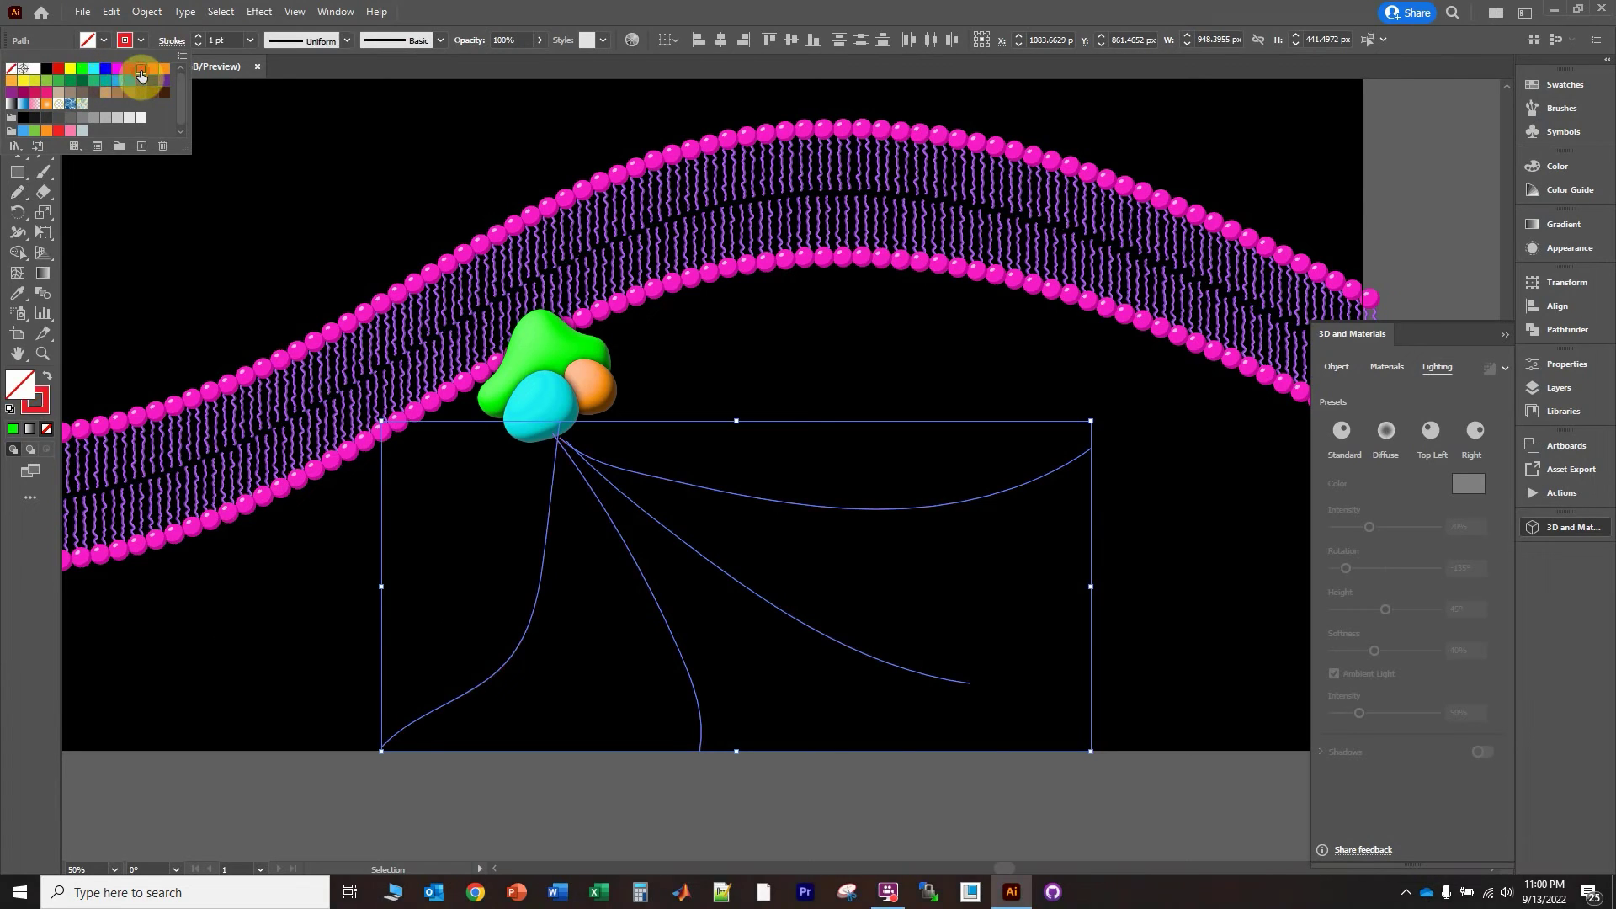
left_click(195, 36)
left_click(195, 35)
left_click(195, 35)
left_click(195, 36)
left_click(195, 36)
left_click(195, 36)
left_click(196, 35)
left_click(195, 35)
left_click(195, 36)
left_click(195, 35)
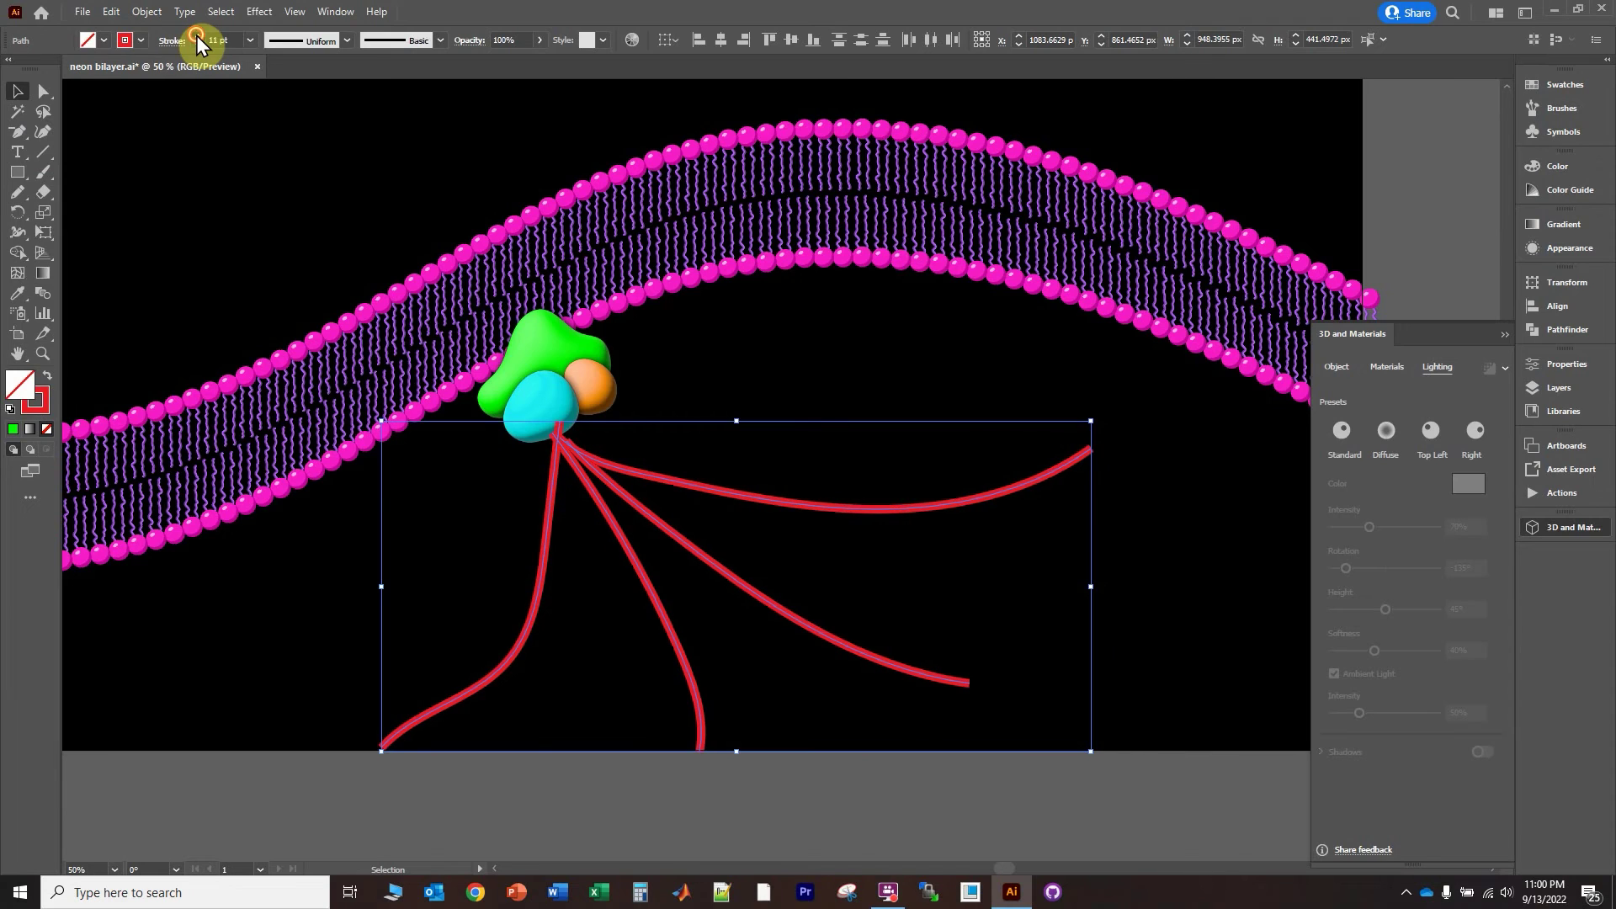
left_click(195, 35)
left_click(195, 35)
left_click(195, 36)
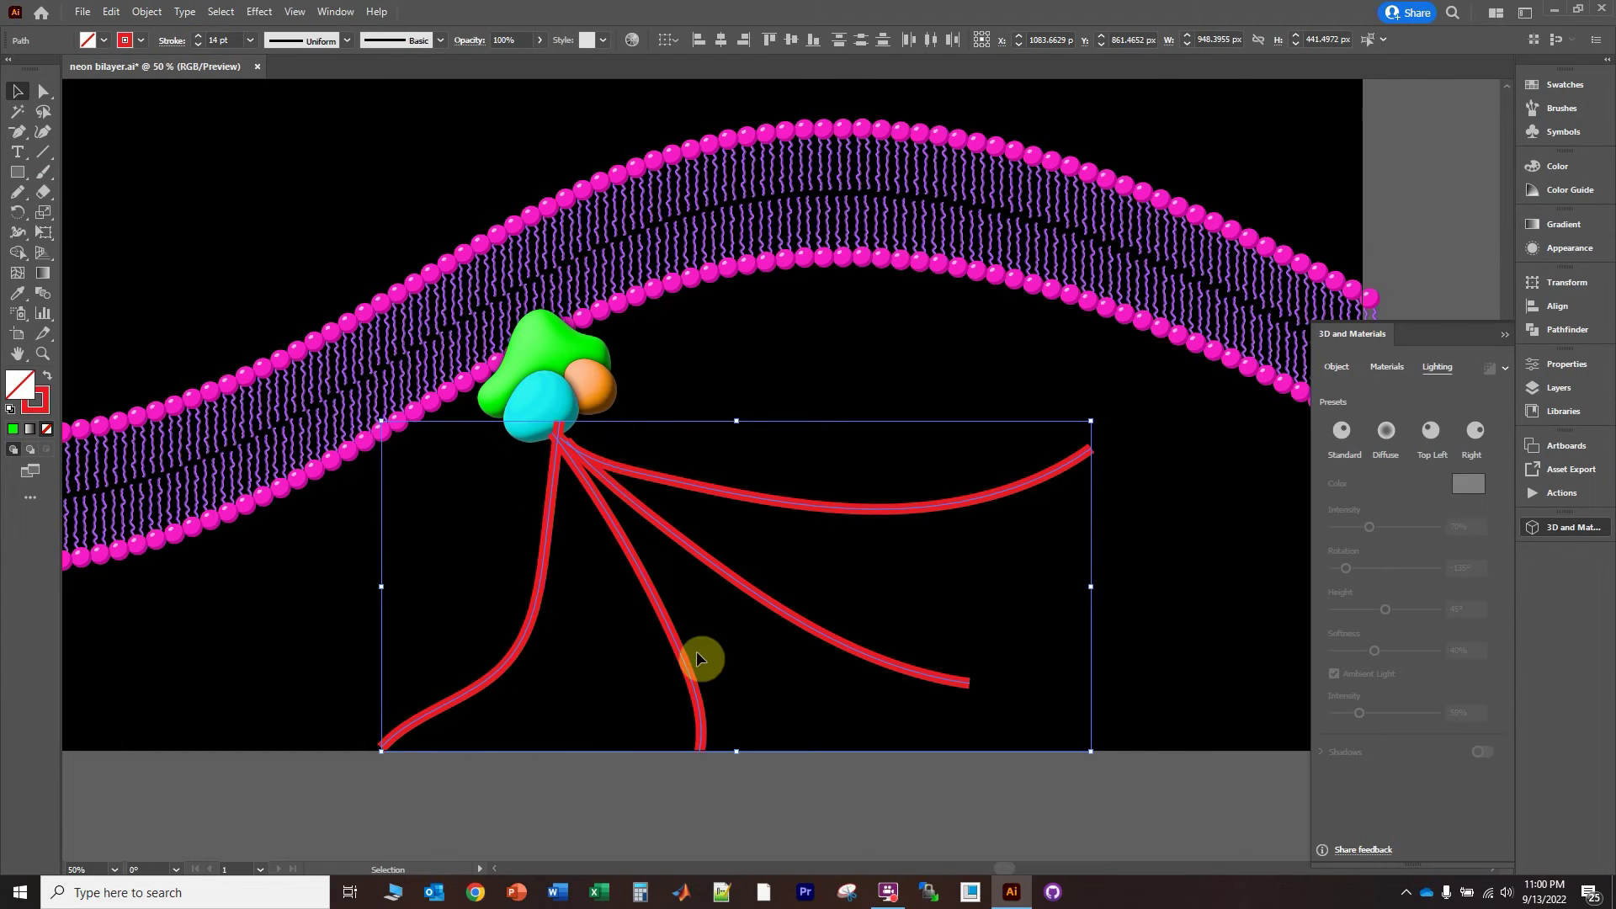
left_click(615, 665)
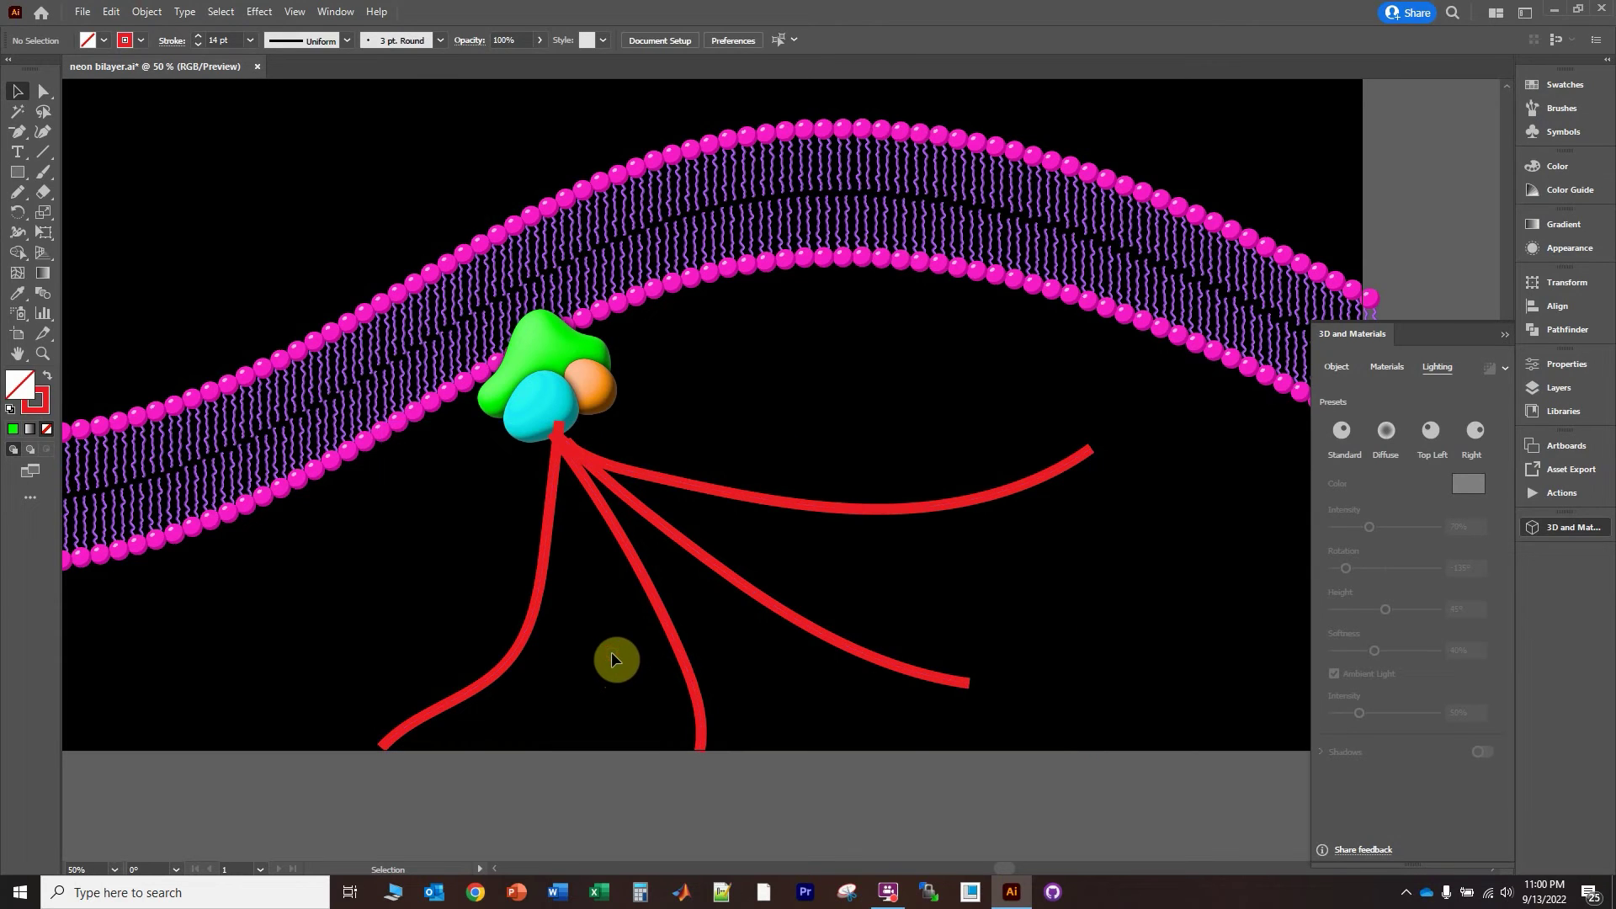
Apply the 3D Inflate effect to each of the four red strands individually
left_click(540, 564)
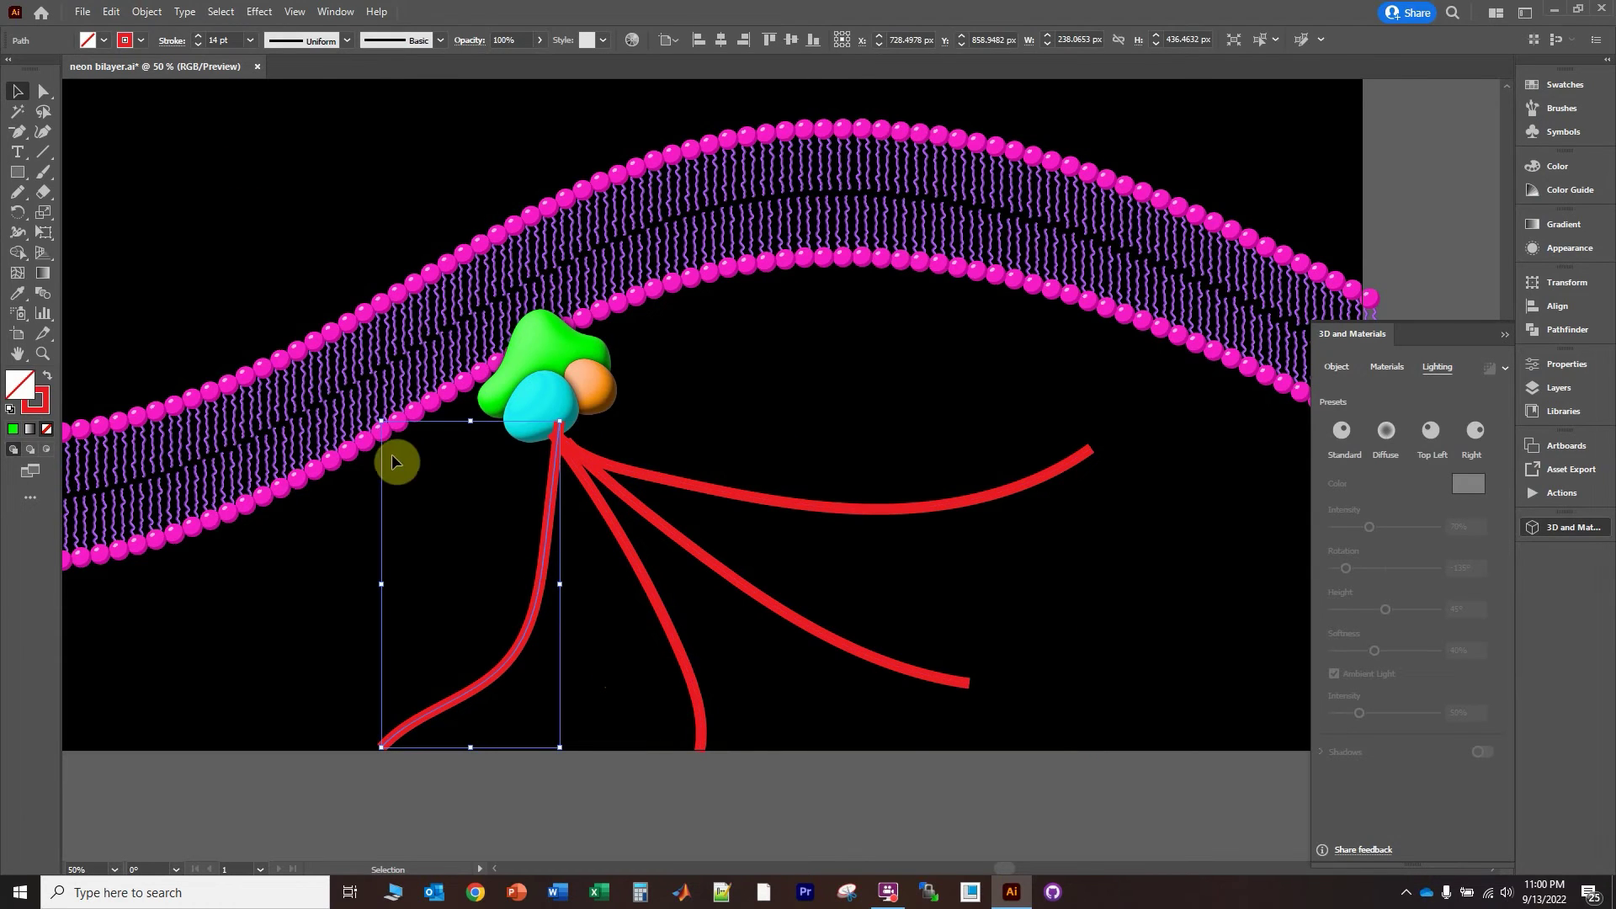
left_click(261, 12)
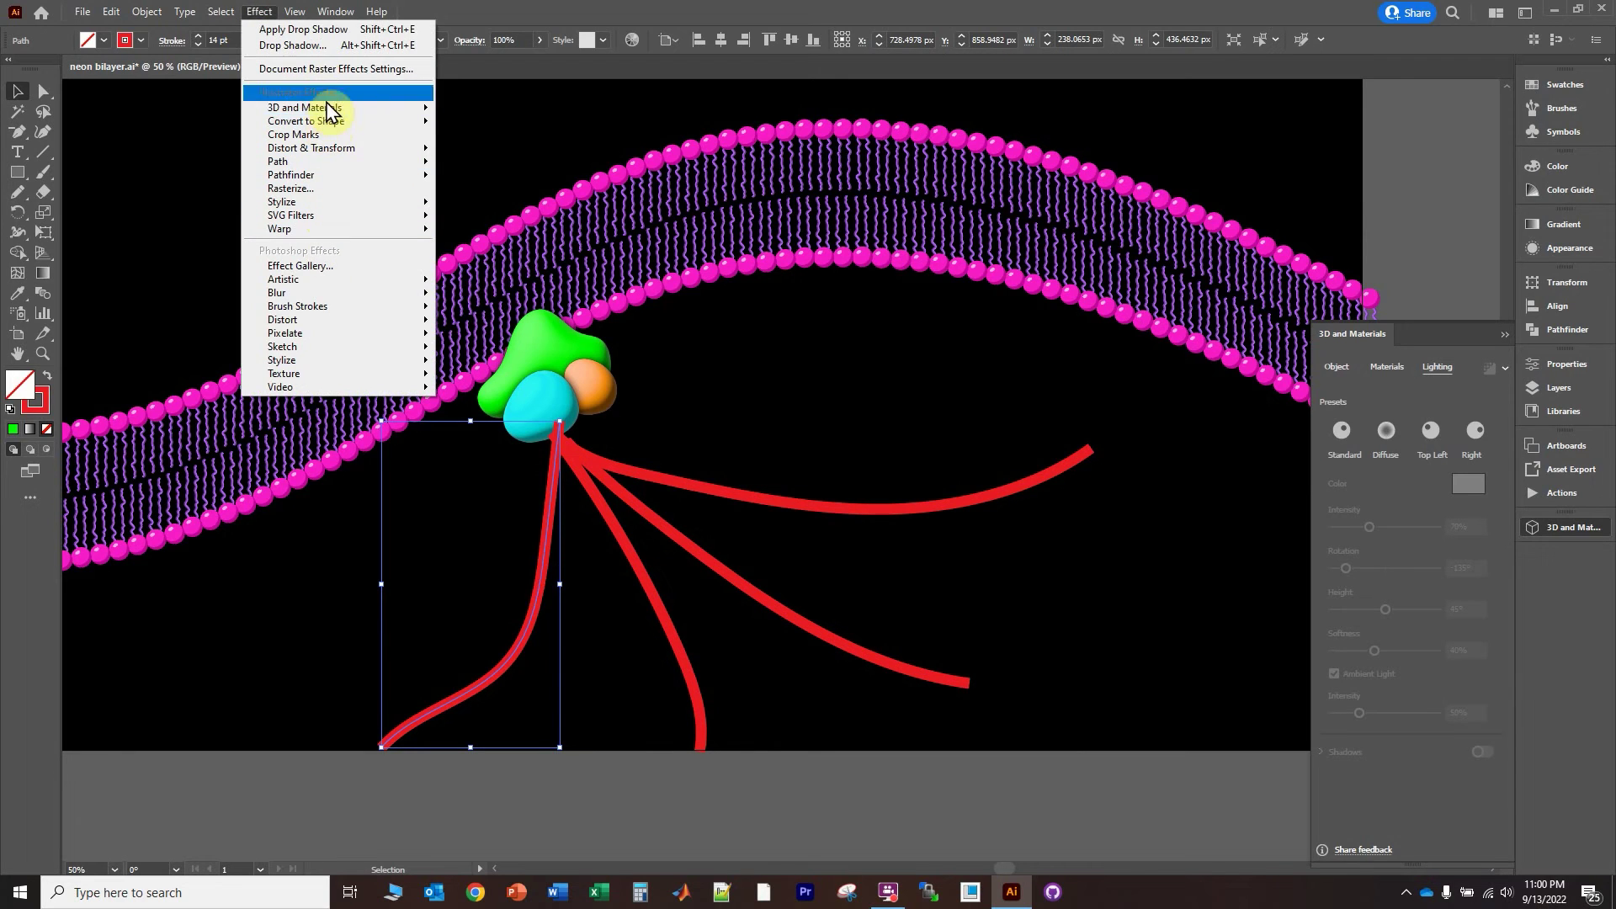
mouse_move(330, 108)
left_click(485, 148)
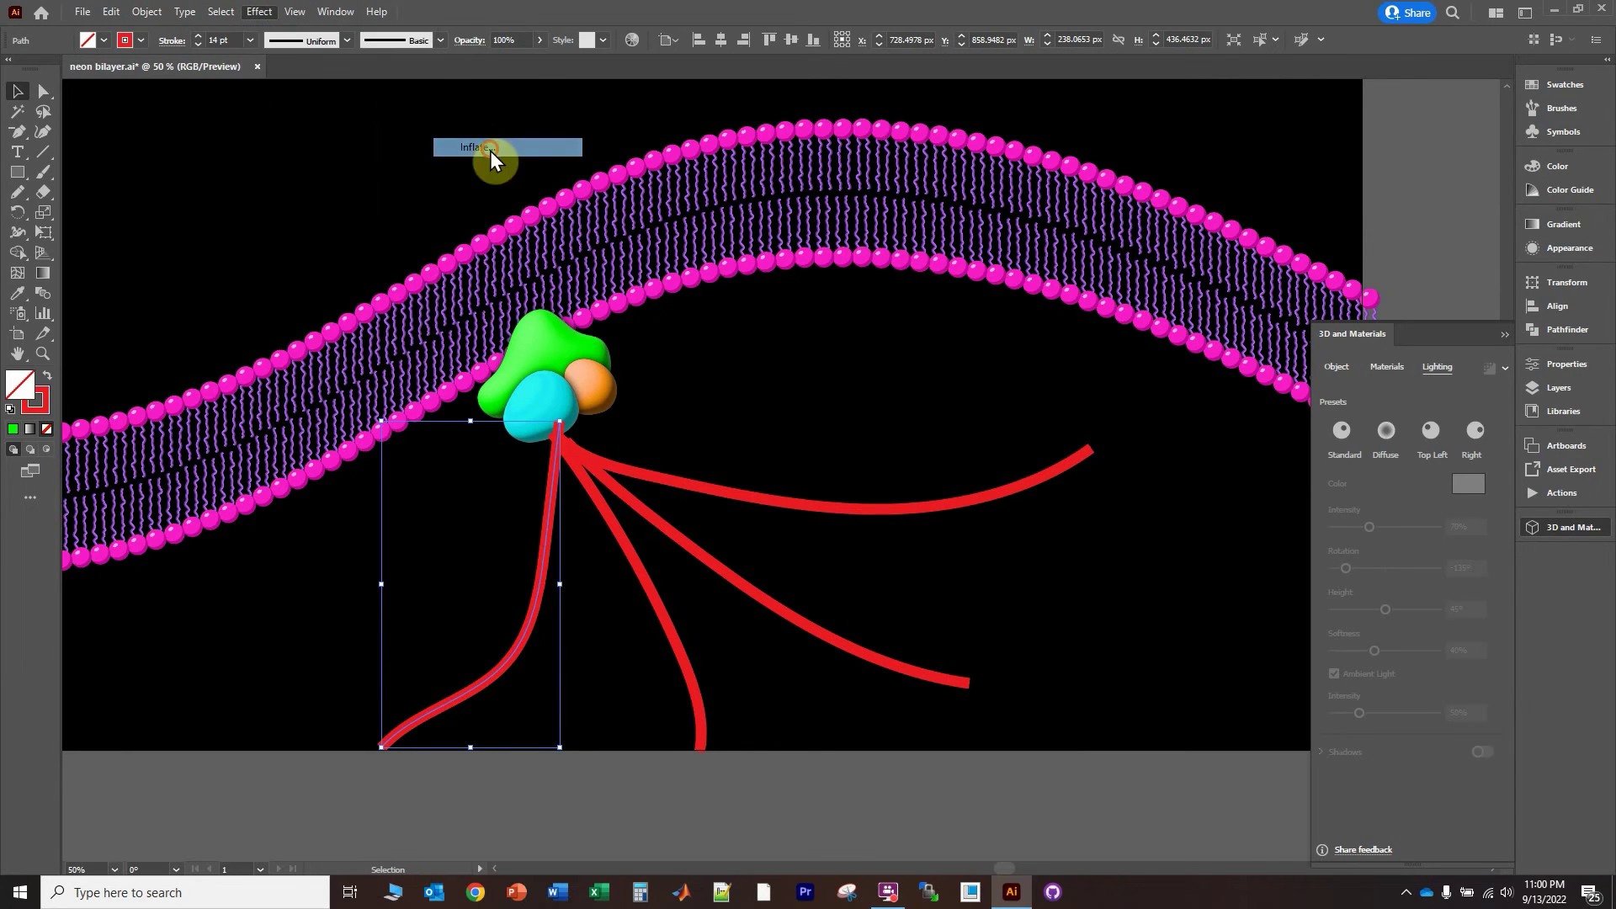
left_click(669, 627)
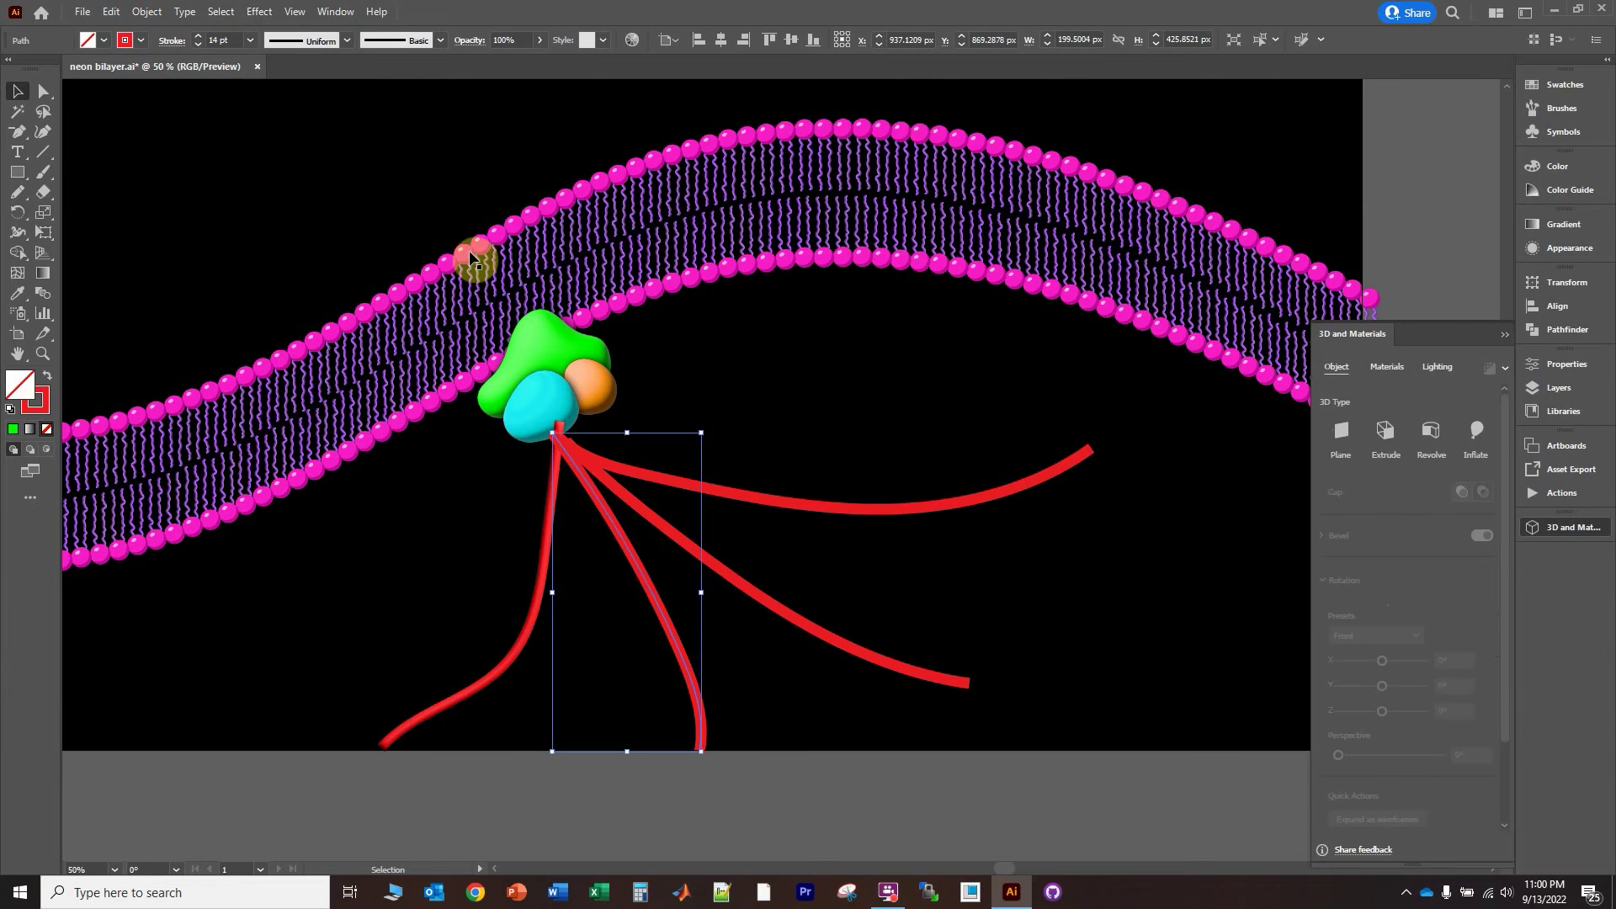
left_click(261, 12)
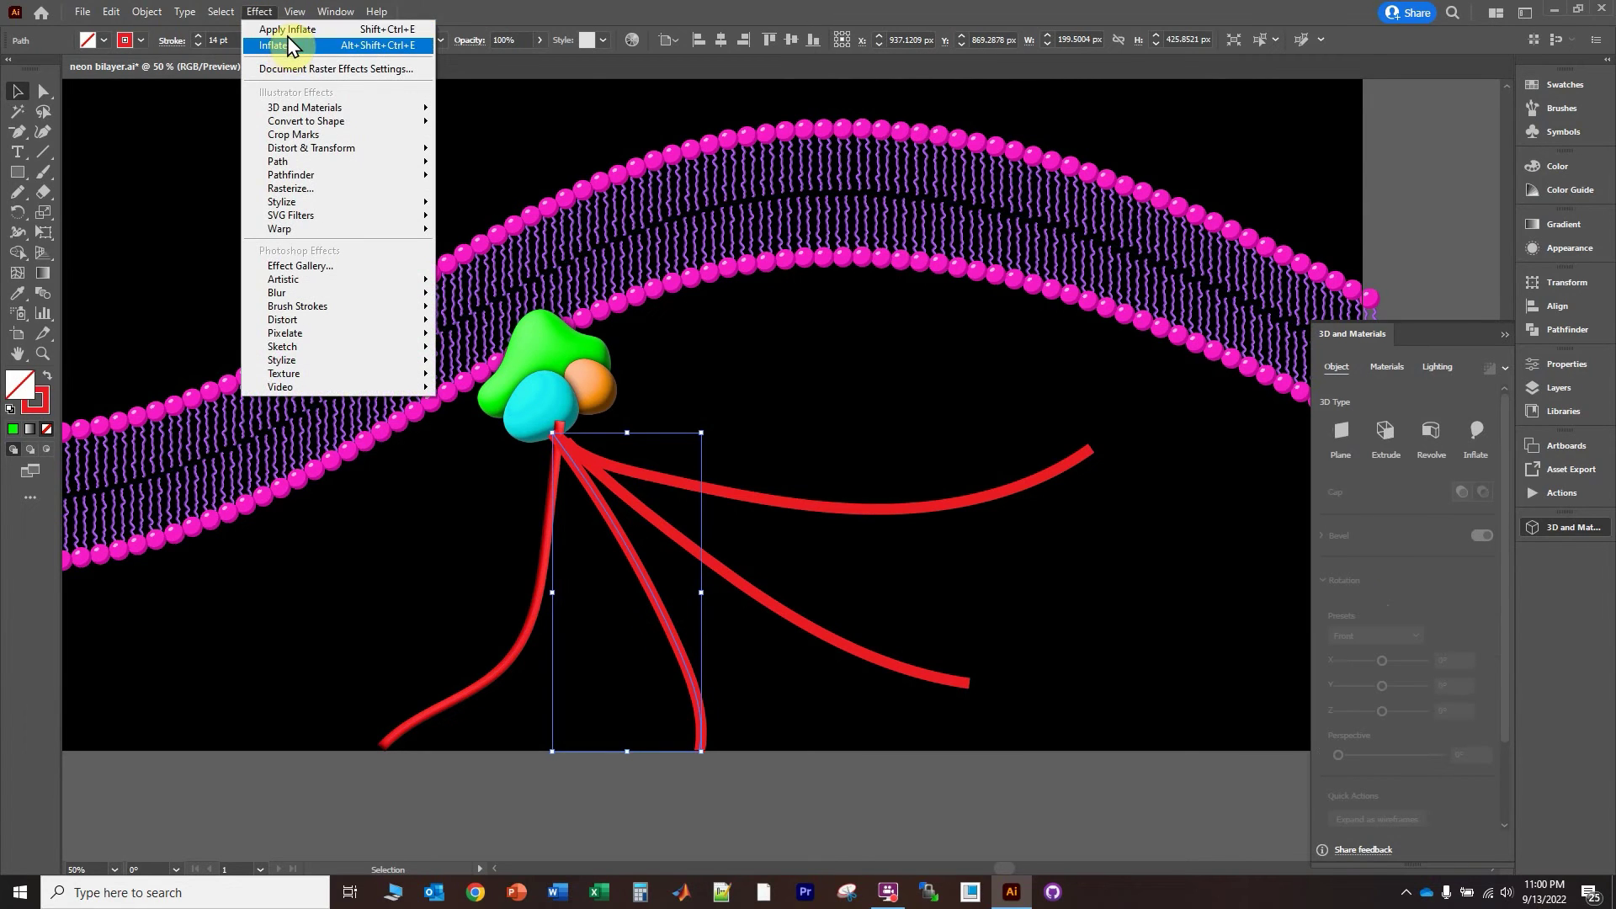
left_click(665, 489)
left_click(747, 575)
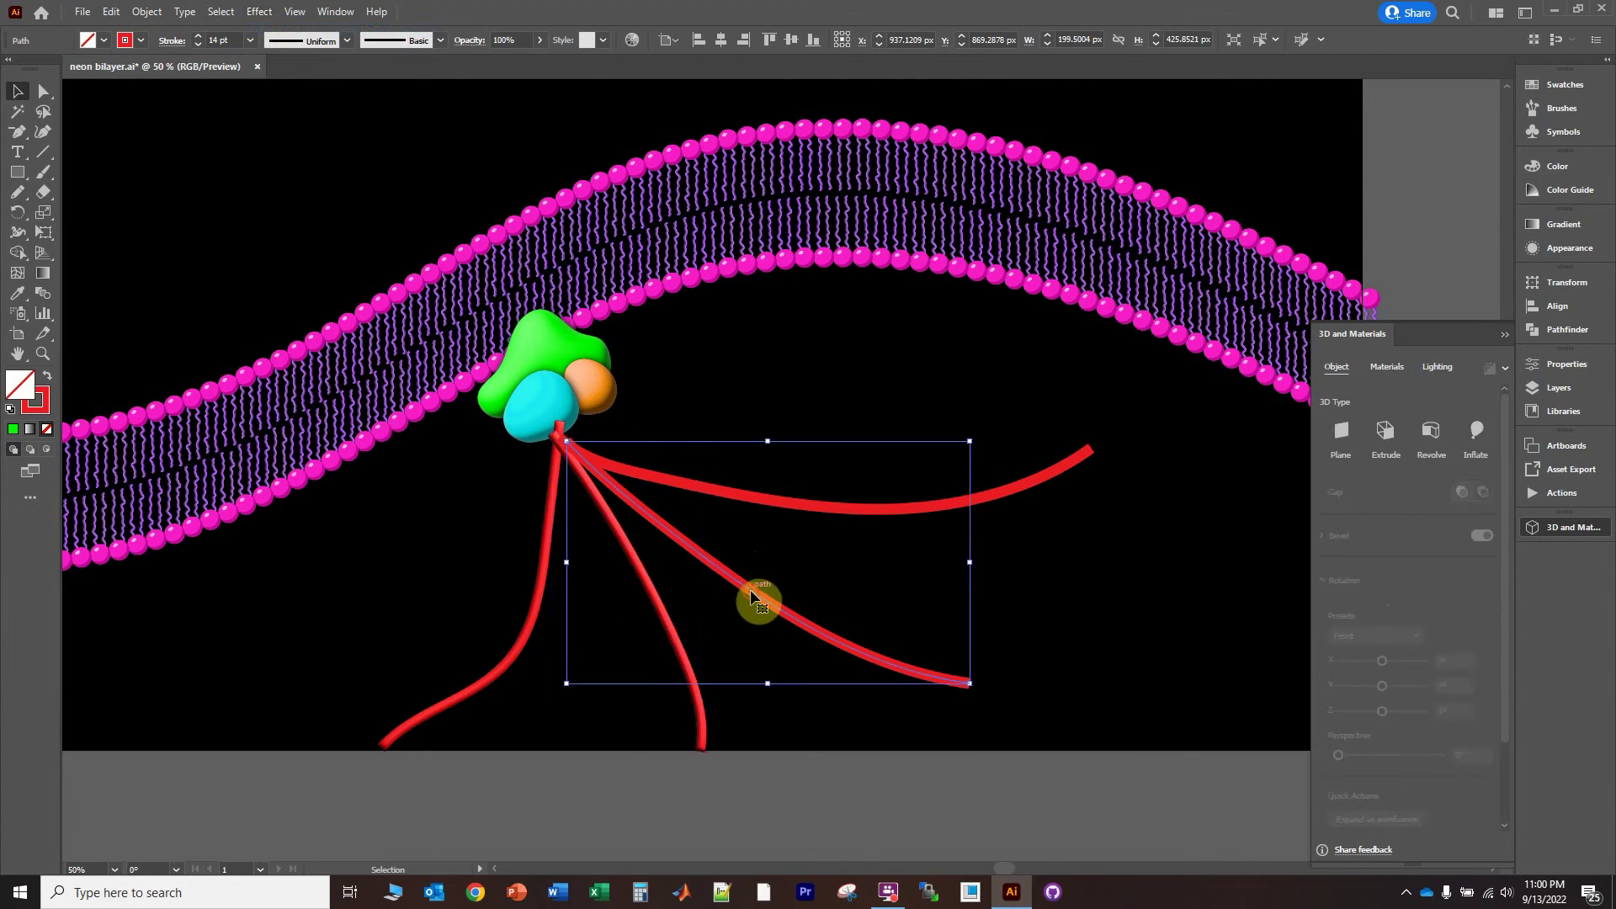
left_click(270, 15)
left_click(620, 289)
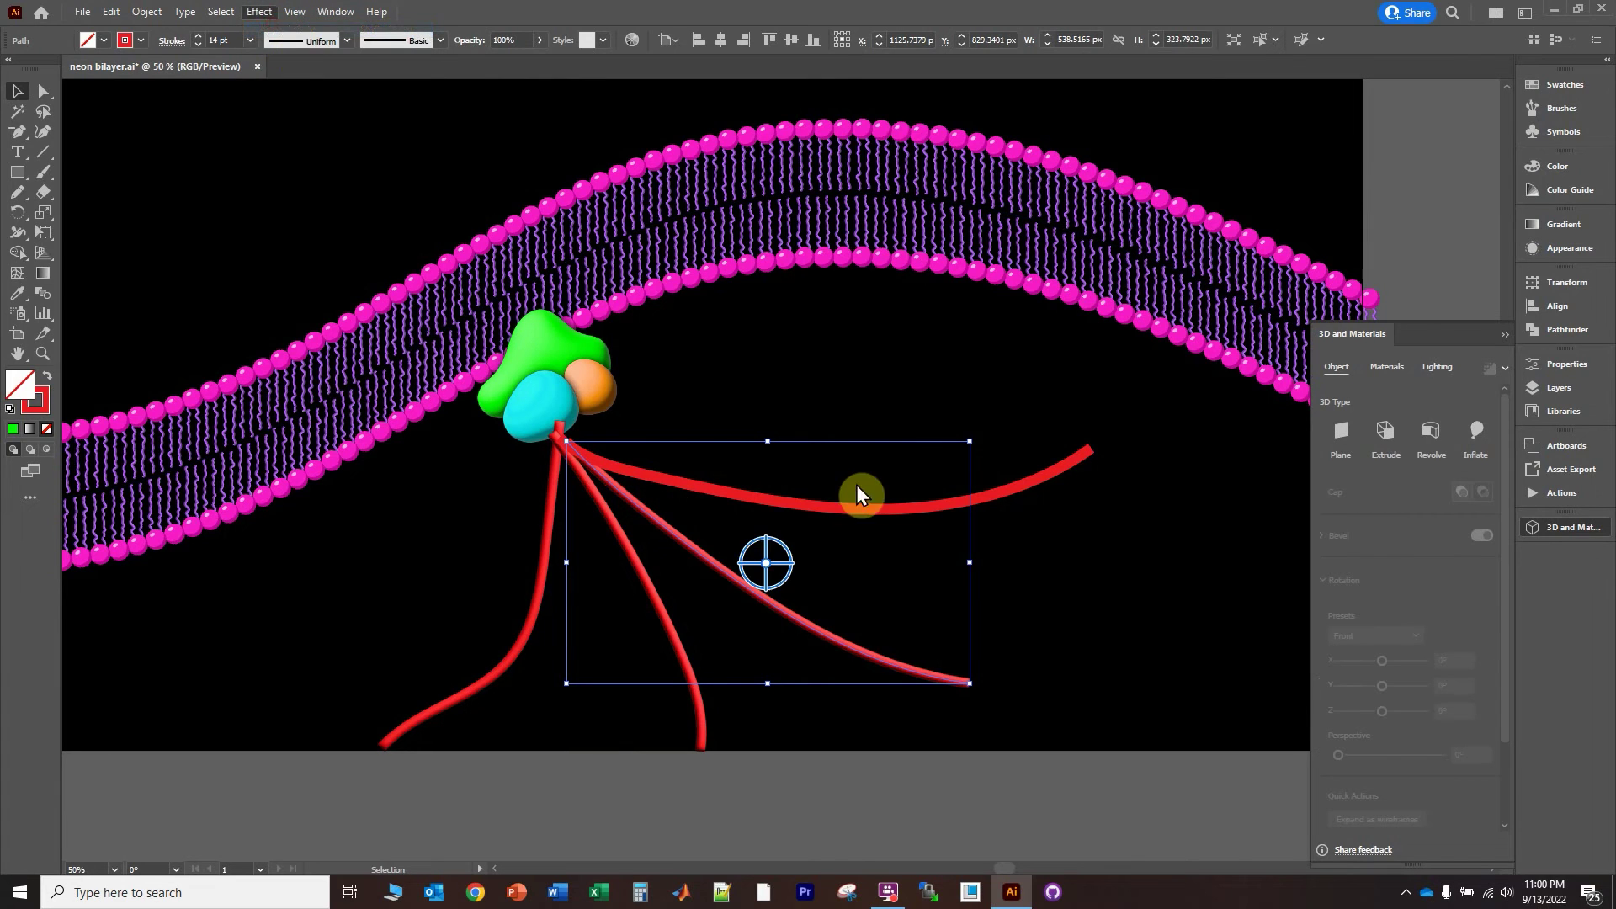
left_click(866, 509)
left_click(254, 15)
left_click(282, 40)
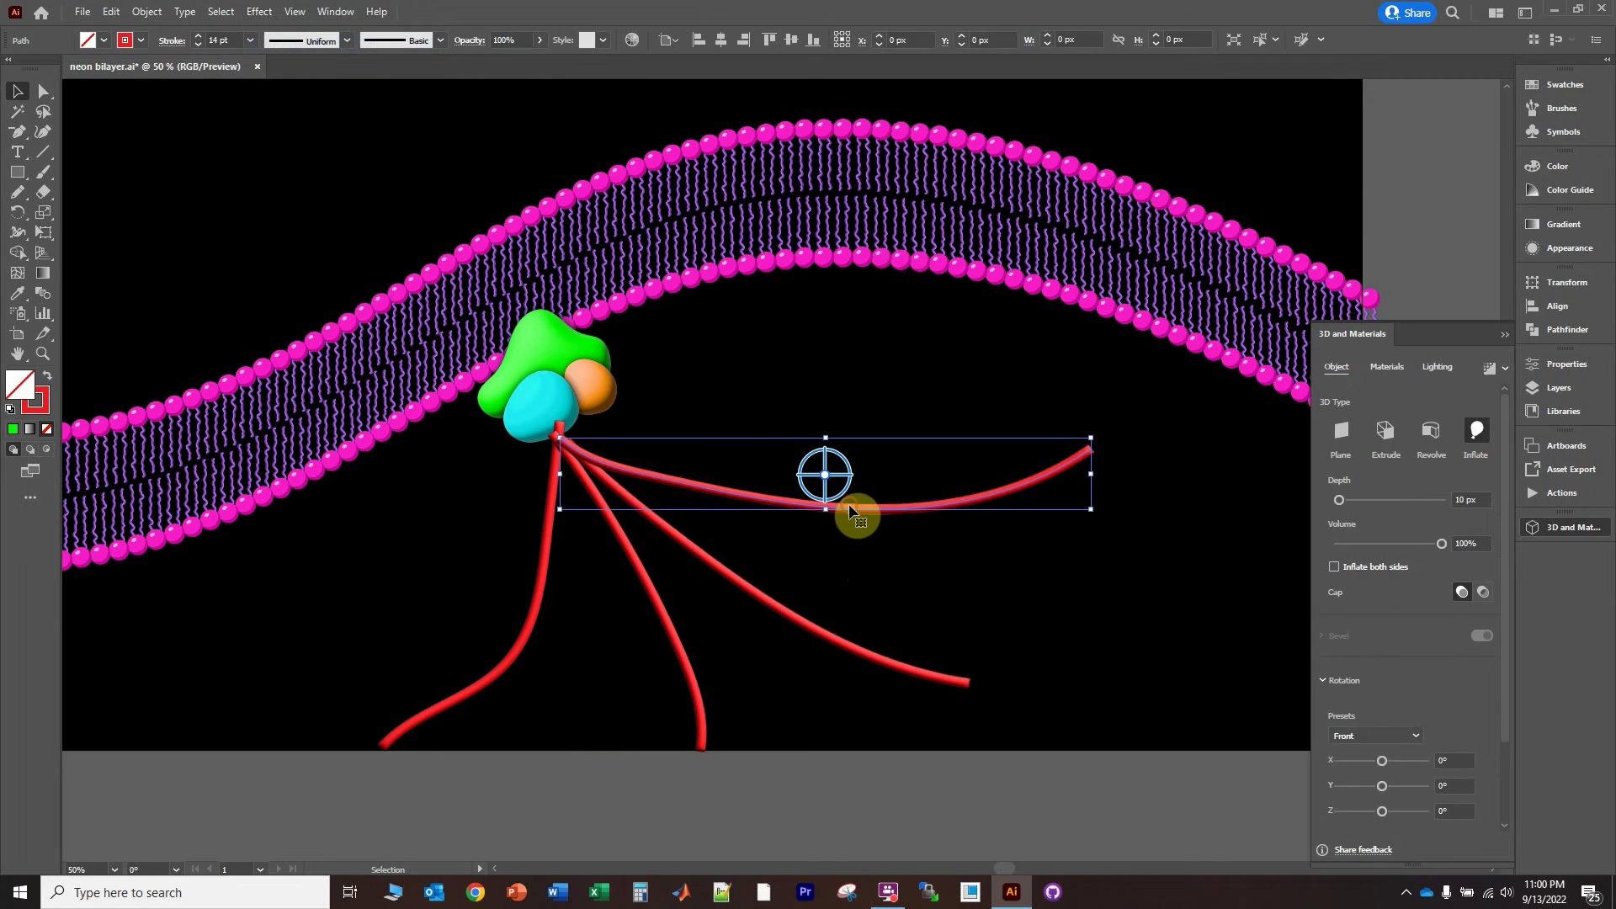
Set the 3D lighting of each of the four red strands to the Top Left preset and deselect
left_click(1437, 366)
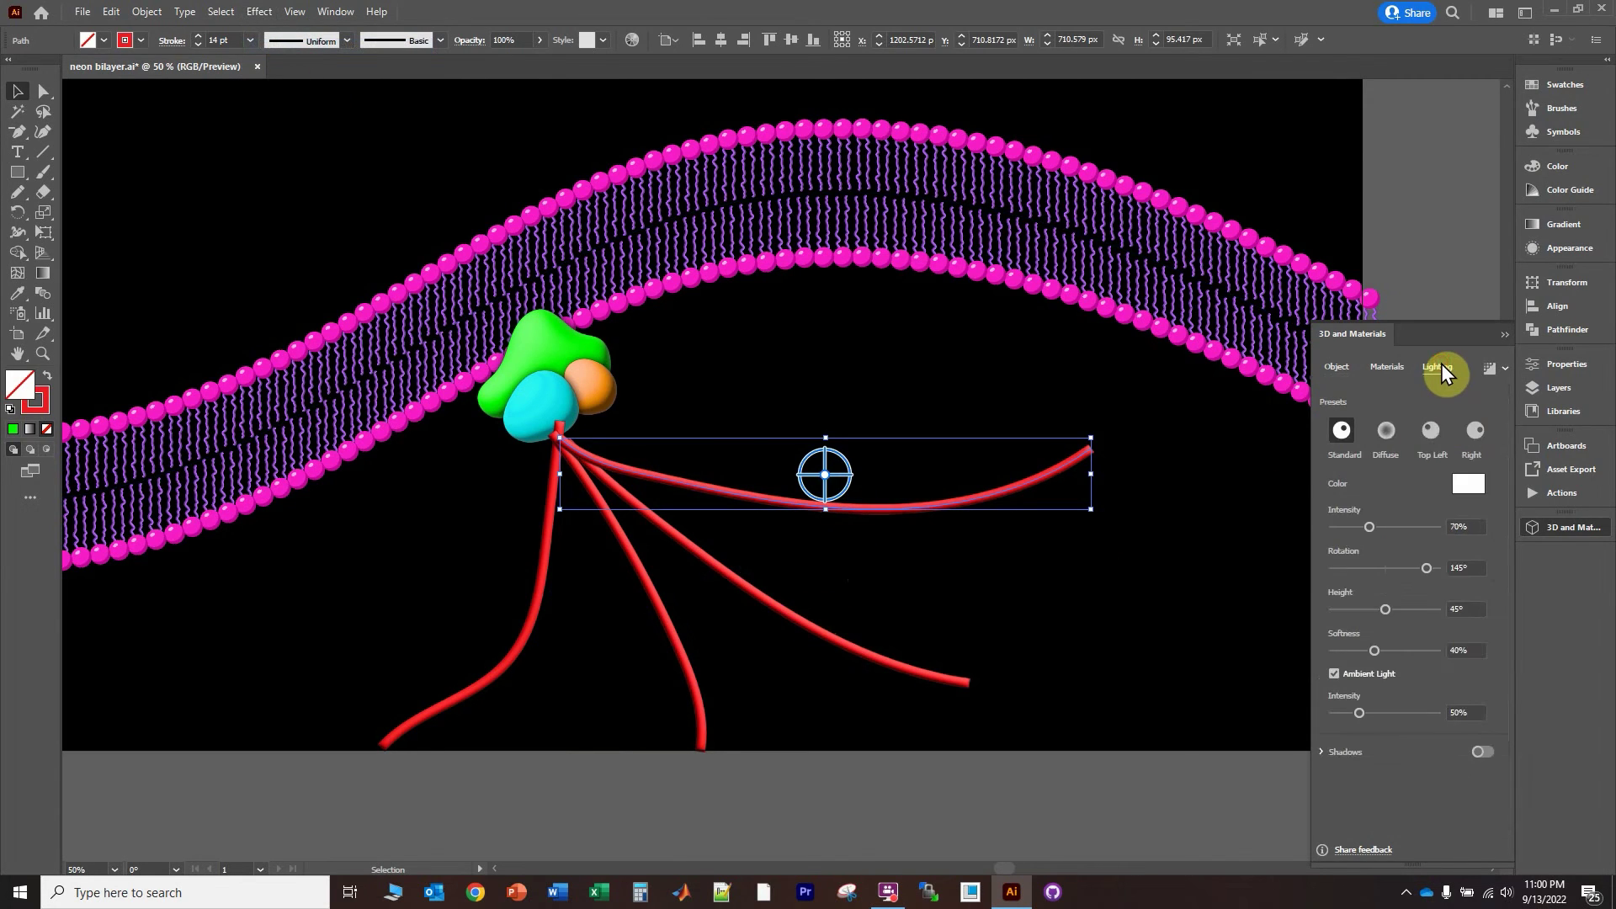
left_click(1428, 431)
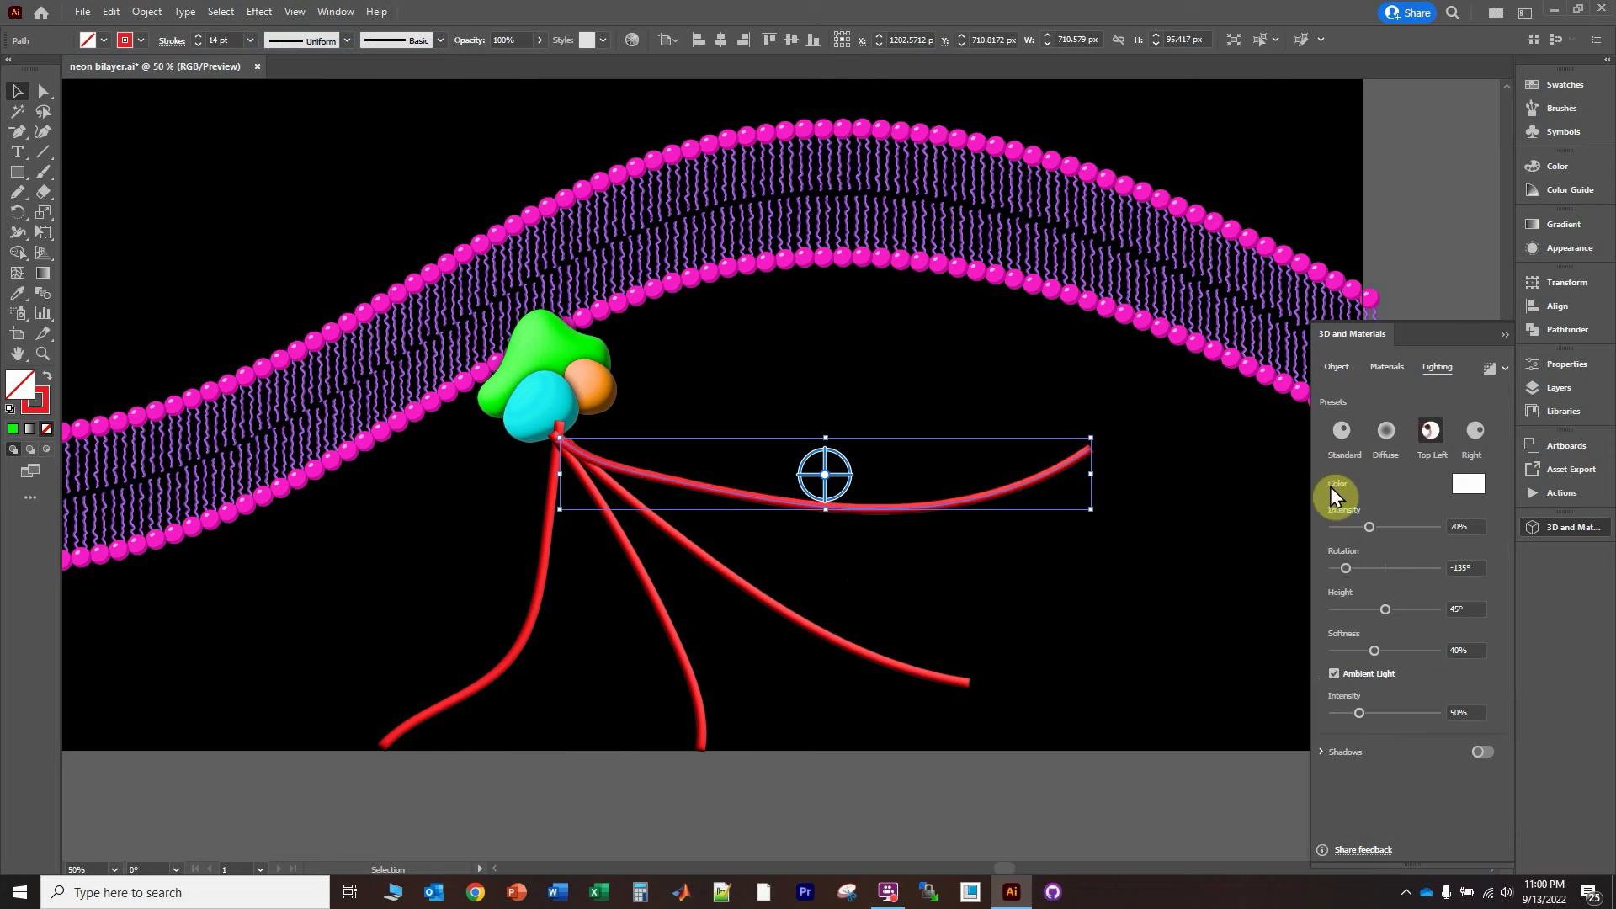
left_click(789, 629)
left_click(685, 660)
left_click(1433, 432)
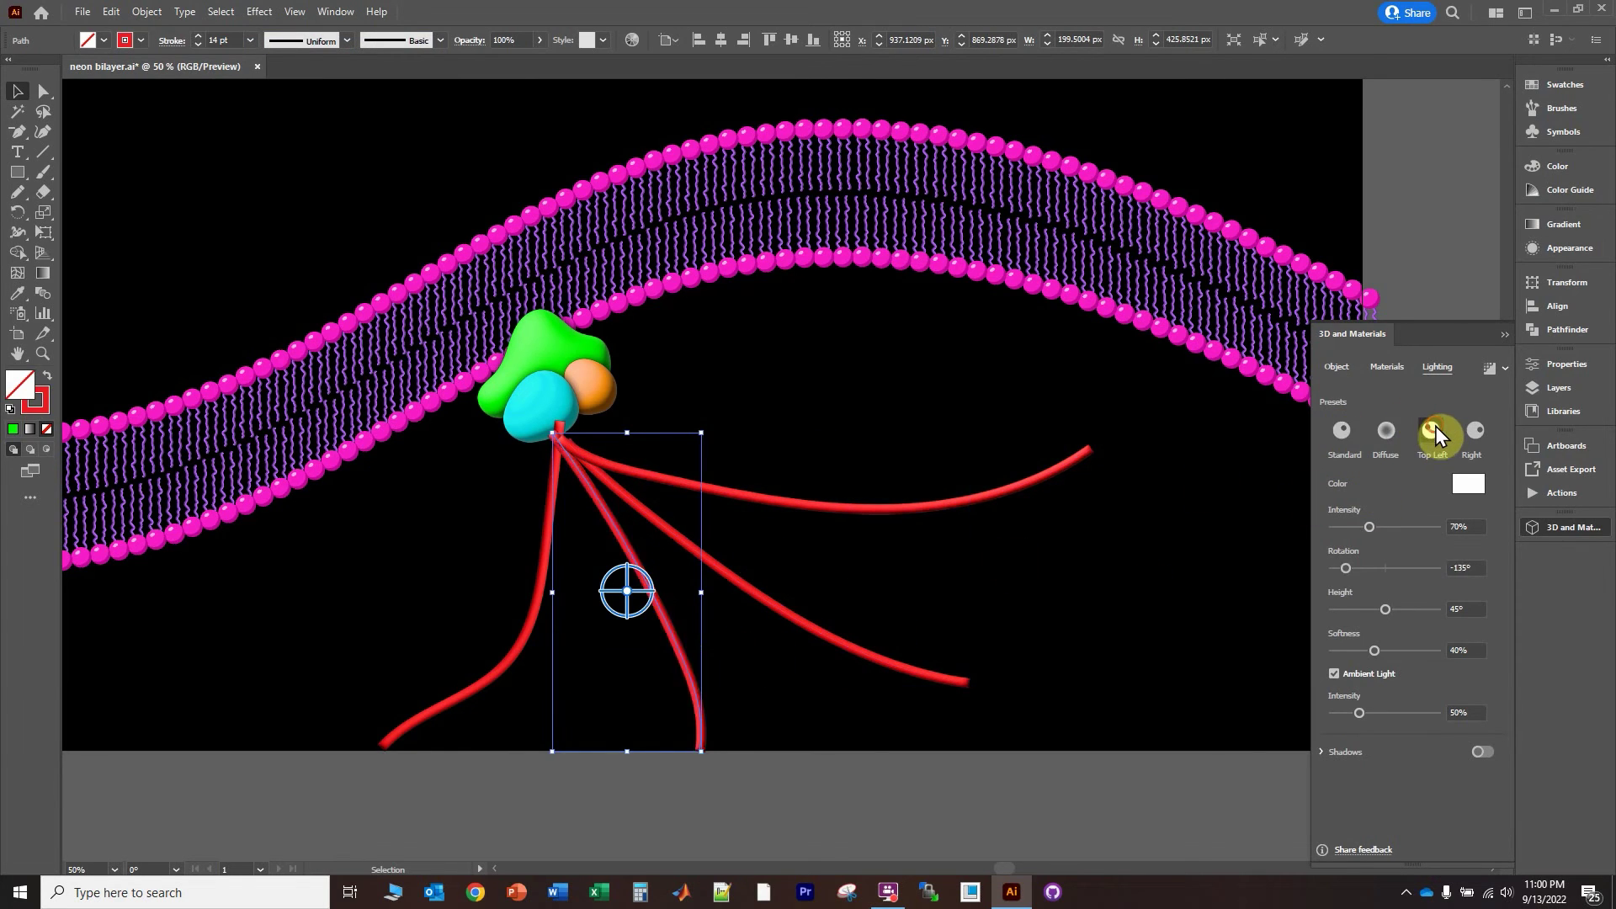
left_click(531, 651)
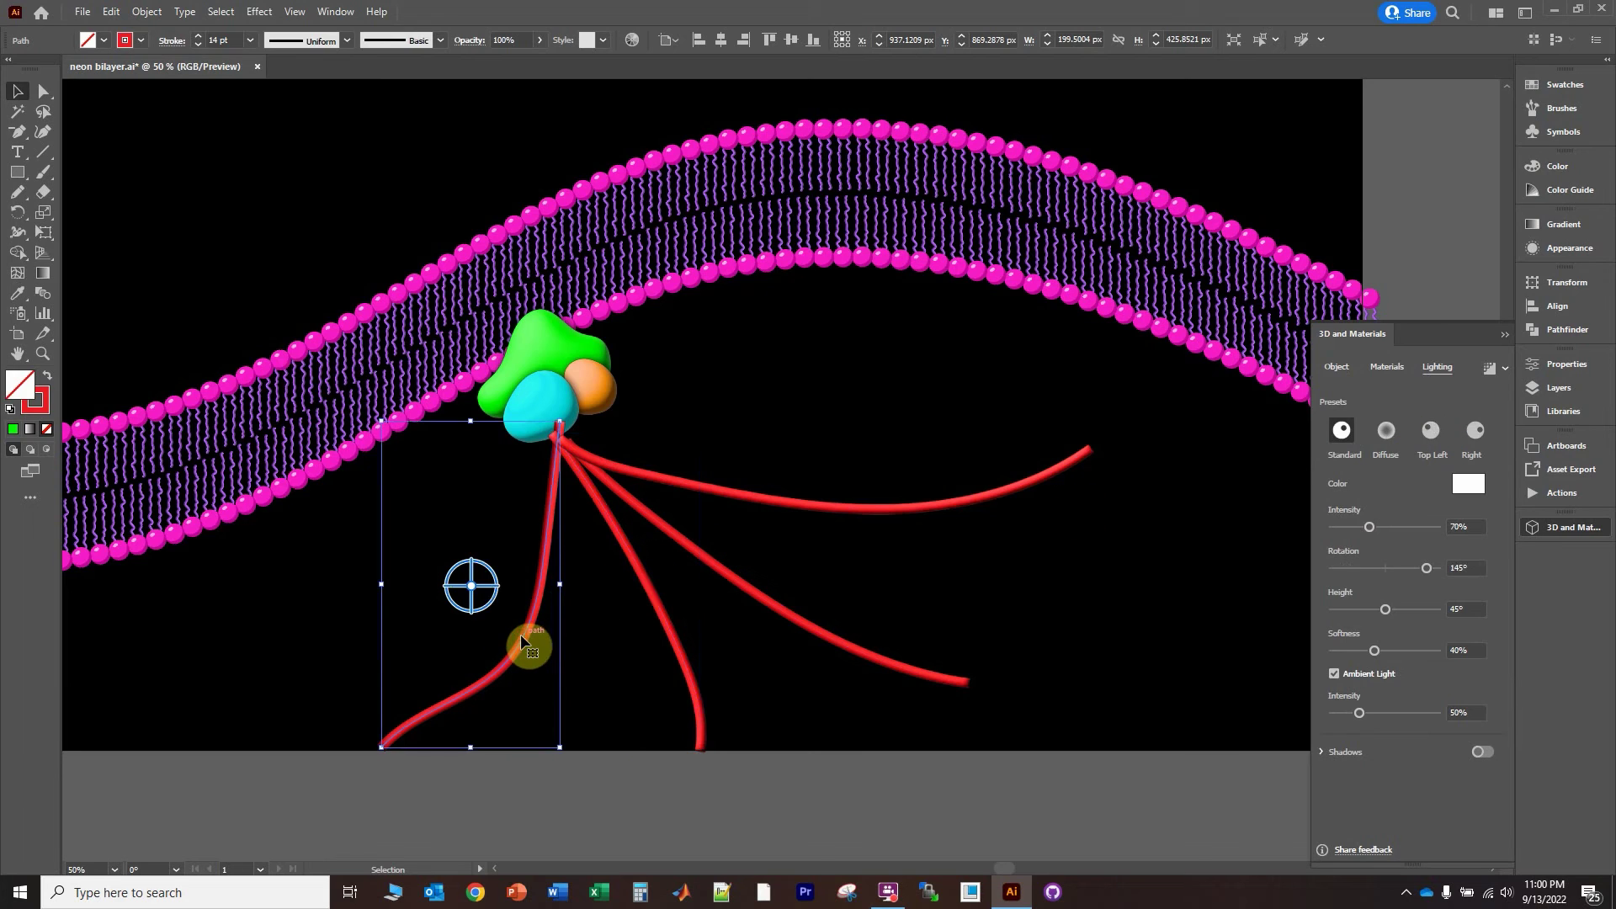
left_click(1434, 430)
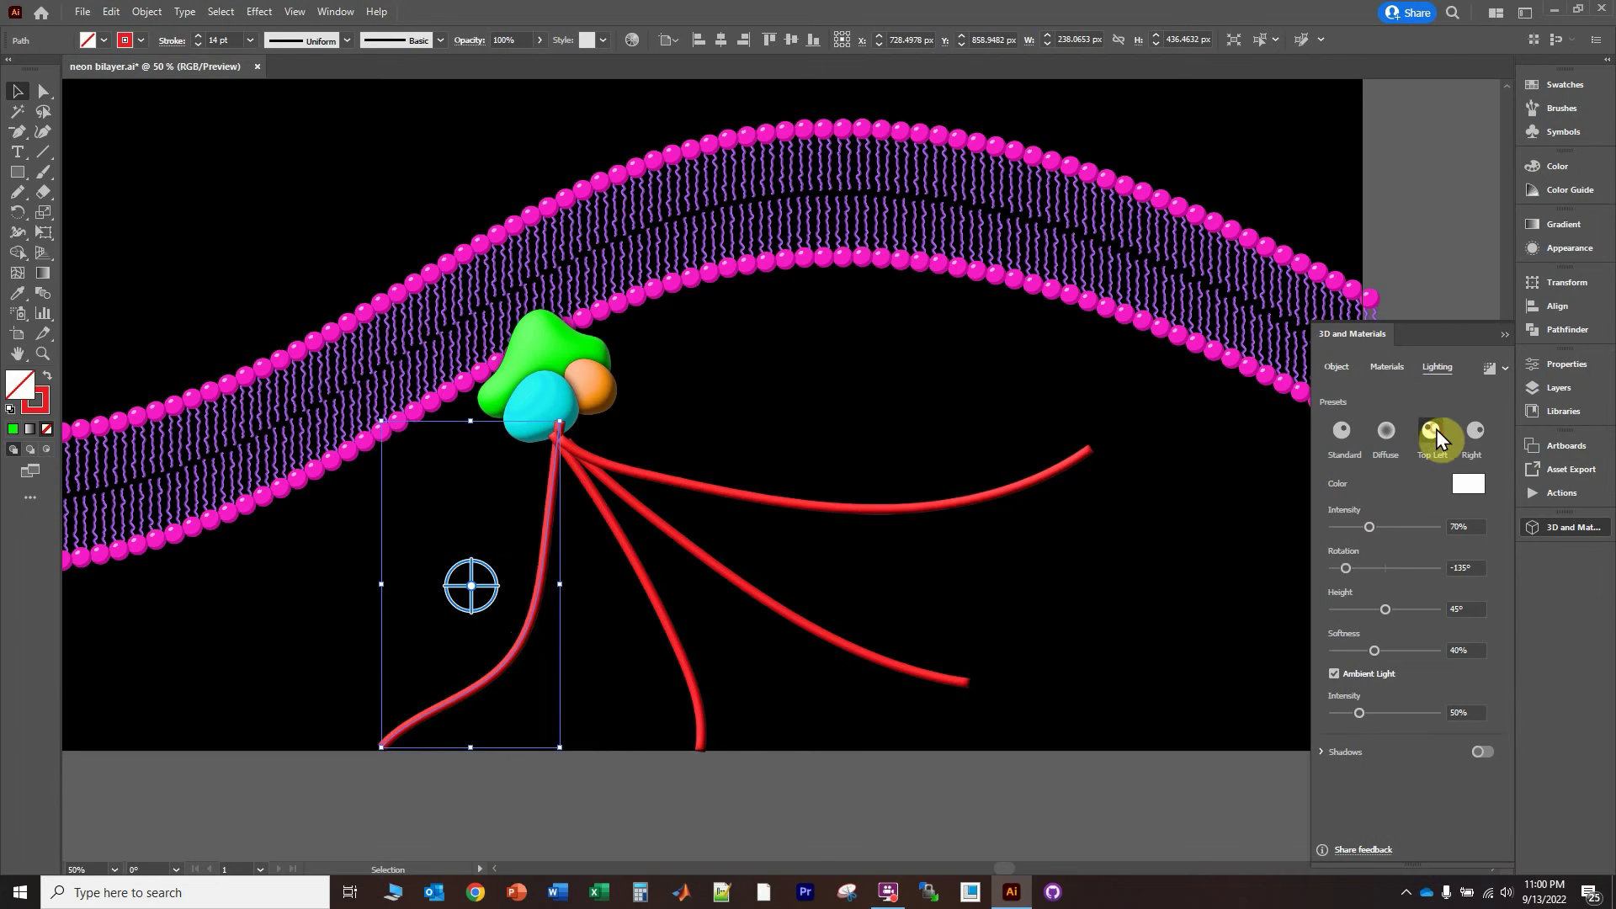
left_click(604, 603)
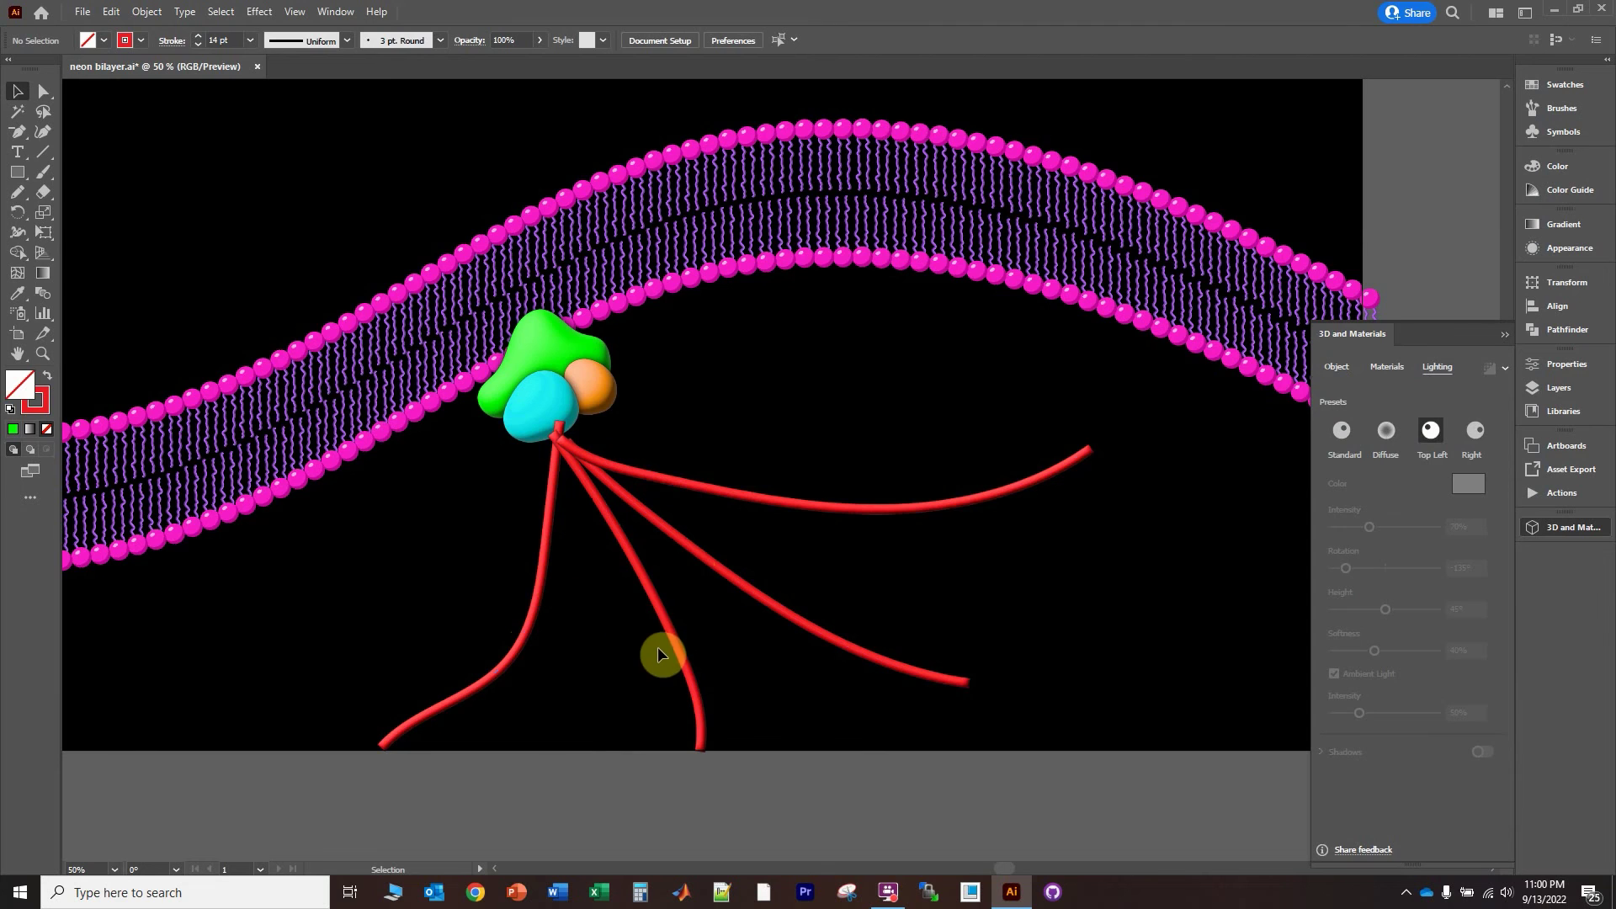
Move the four red strands slightly up so their joined ends overlap the cyan blob, and send them behind the protein blobs
scroll(670, 552, "up", 2)
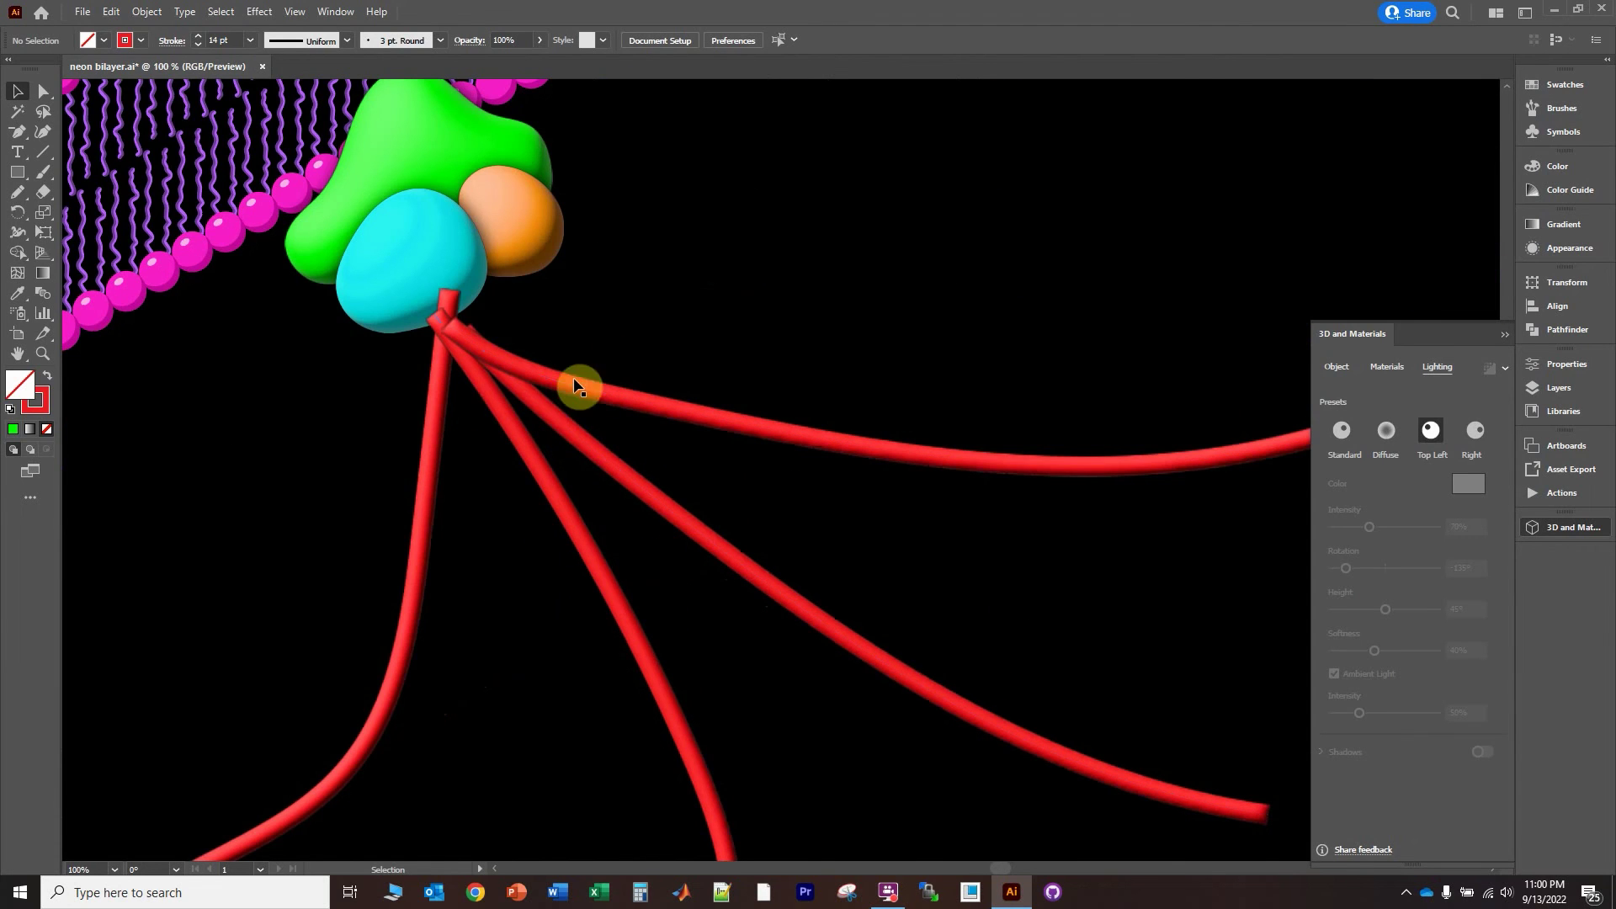
scroll(542, 496, "down", 2)
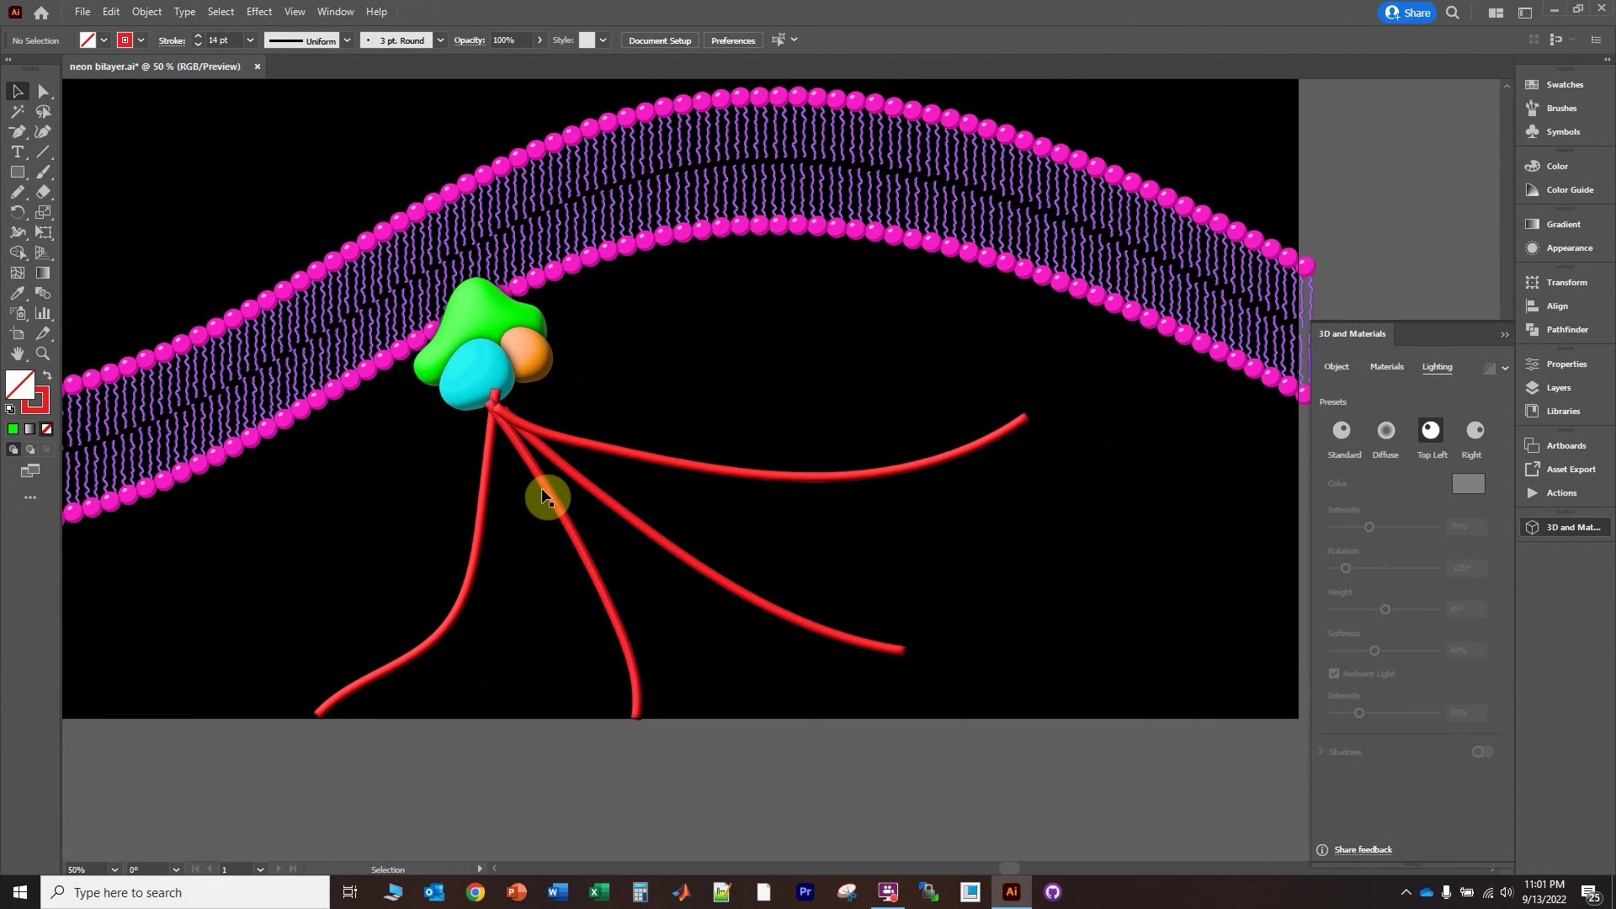
left_click_drag(412, 446, 751, 532)
left_click_drag(577, 443, 584, 419)
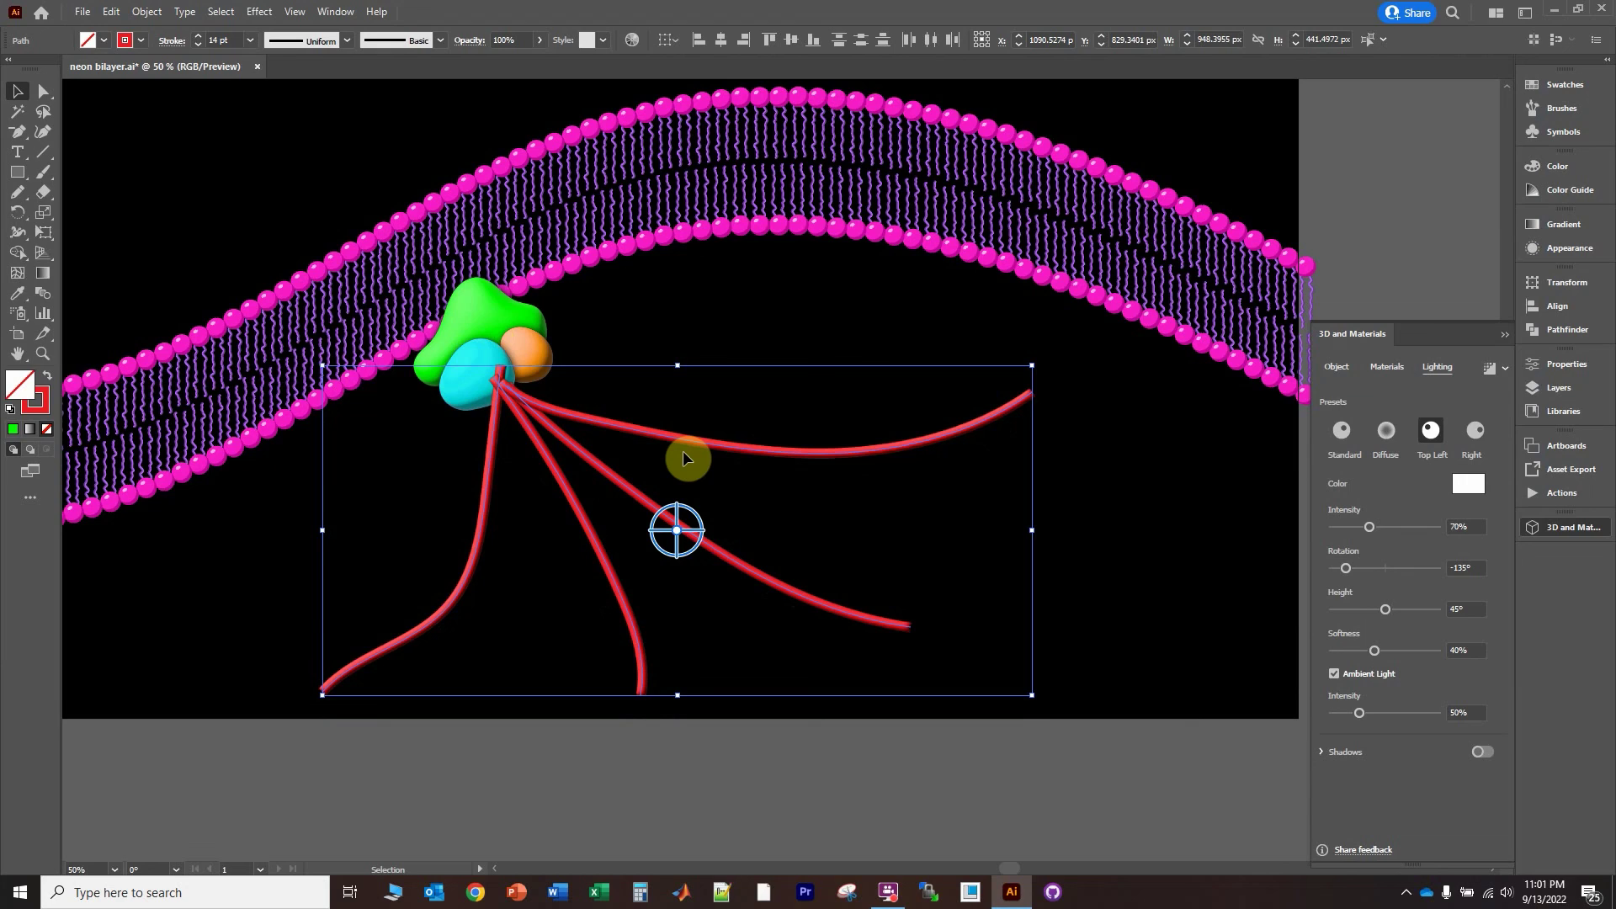
key("a")
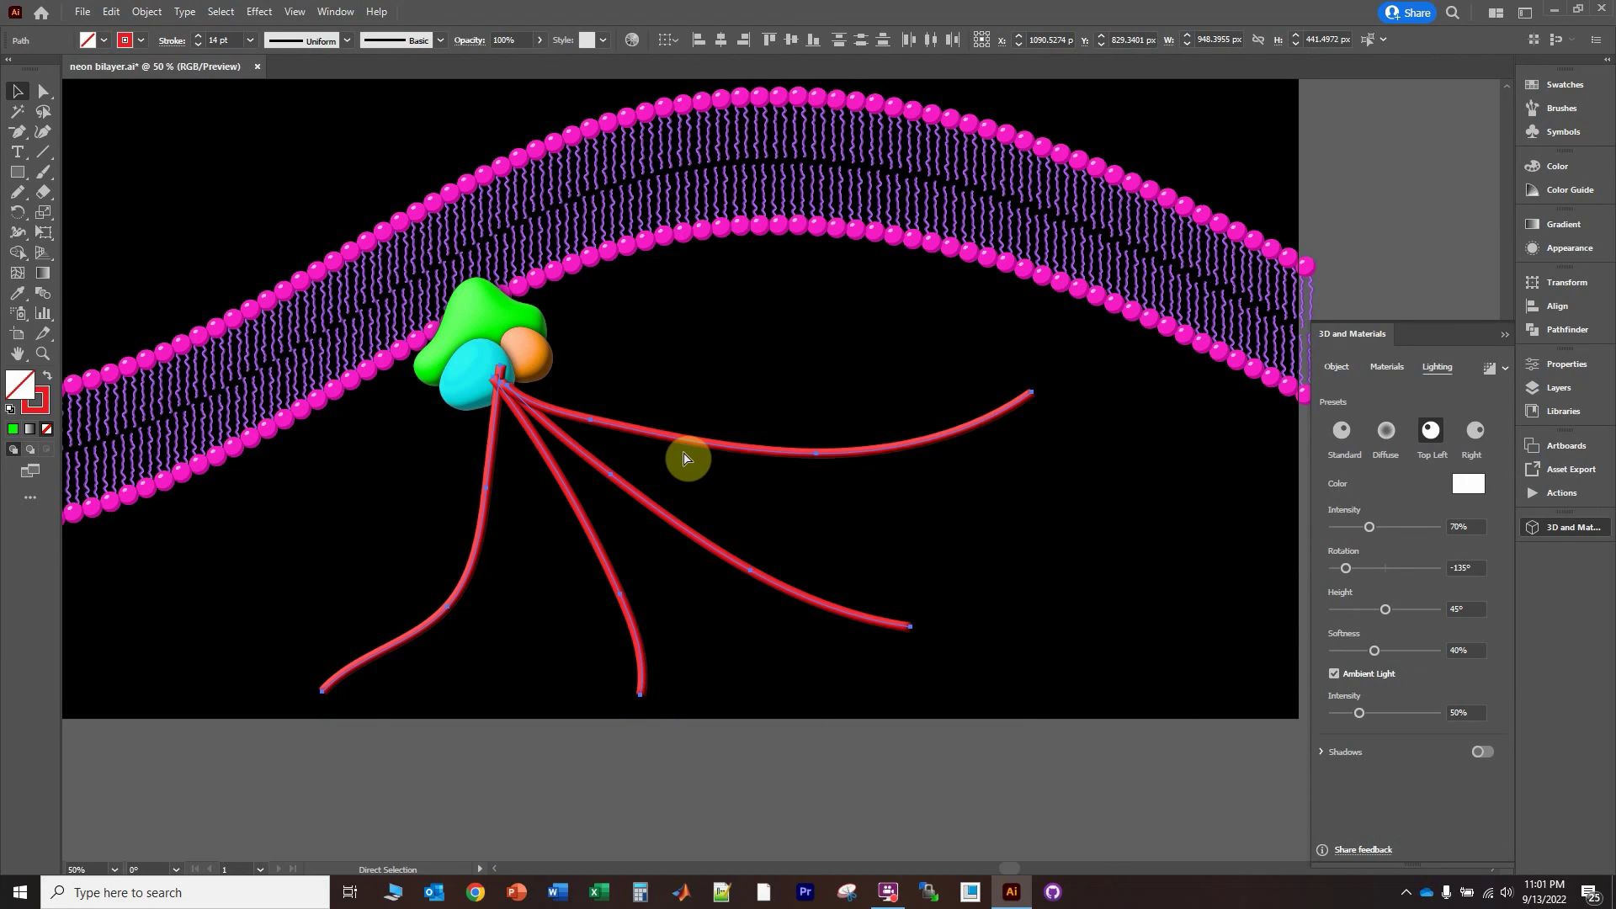
key("ctrl+shift+[")
key("v")
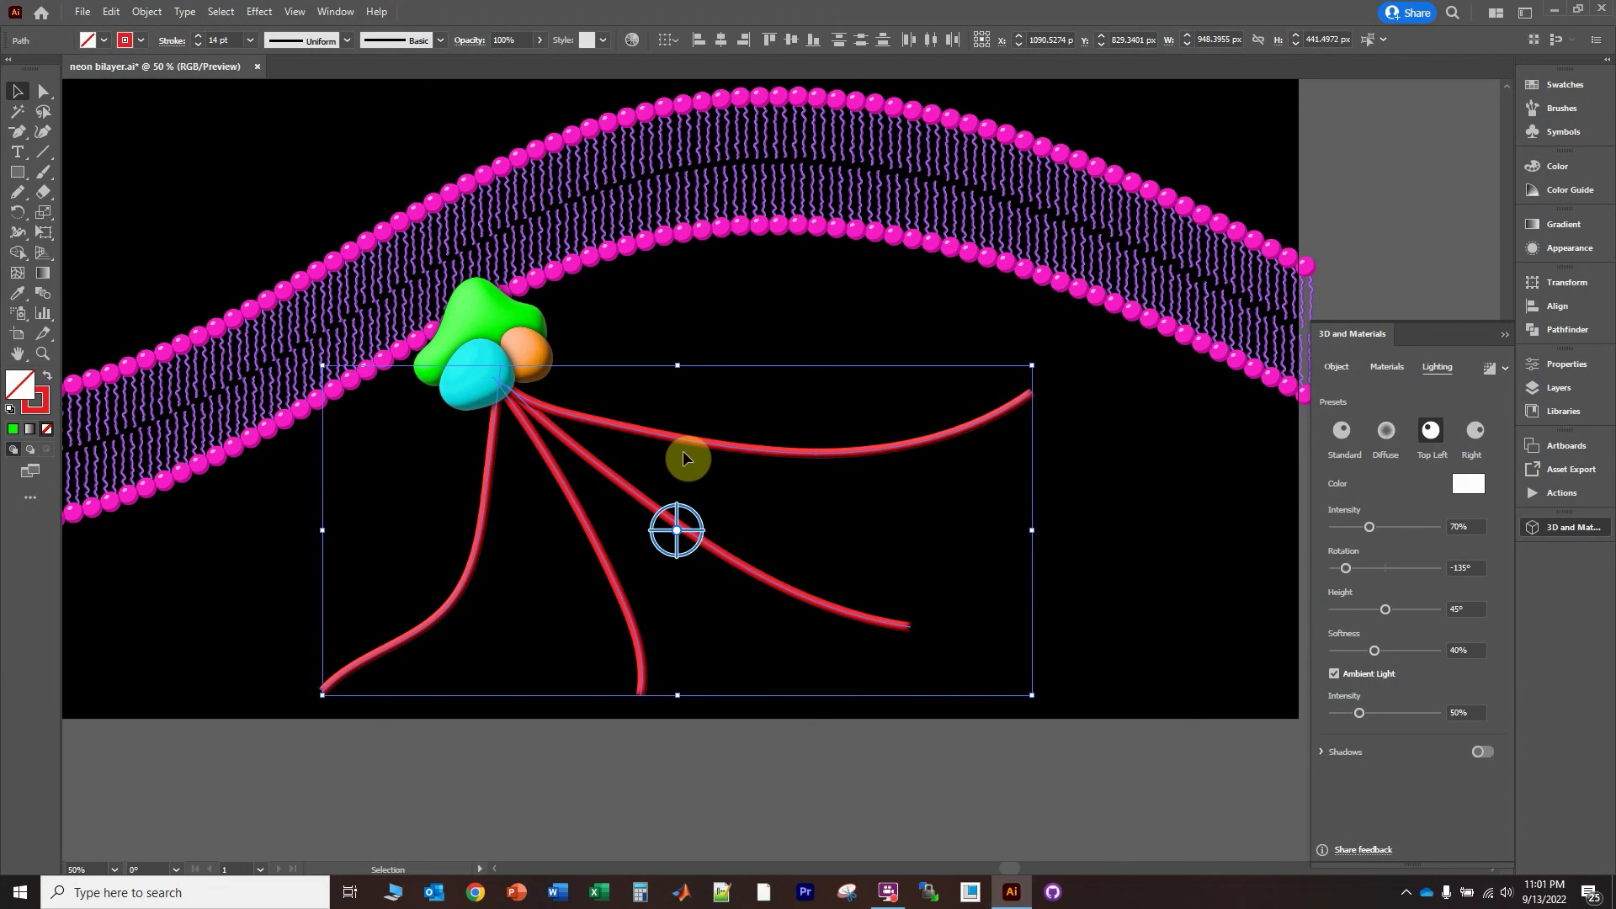
left_click(689, 401)
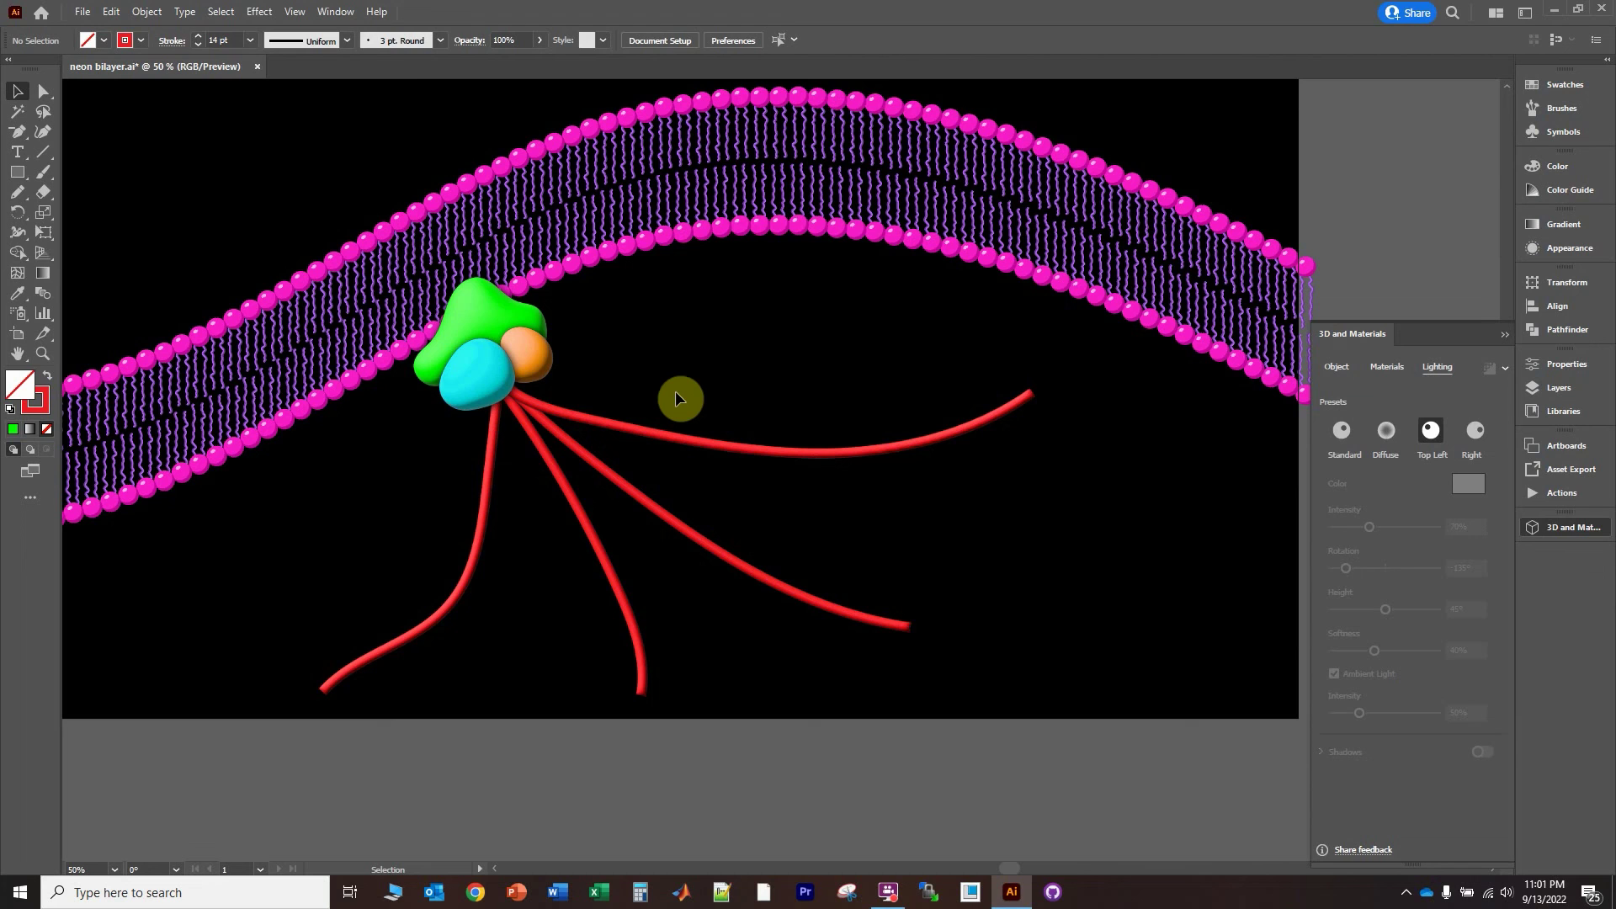
Draw a large octagon around the credits text in outro_bkgr.ai with the Polygon tool
mouse_move(713, 384)
left_mouse_down()
mouse_move(945, 281)
mouse_move(1056, 391)
left_mouse_up()
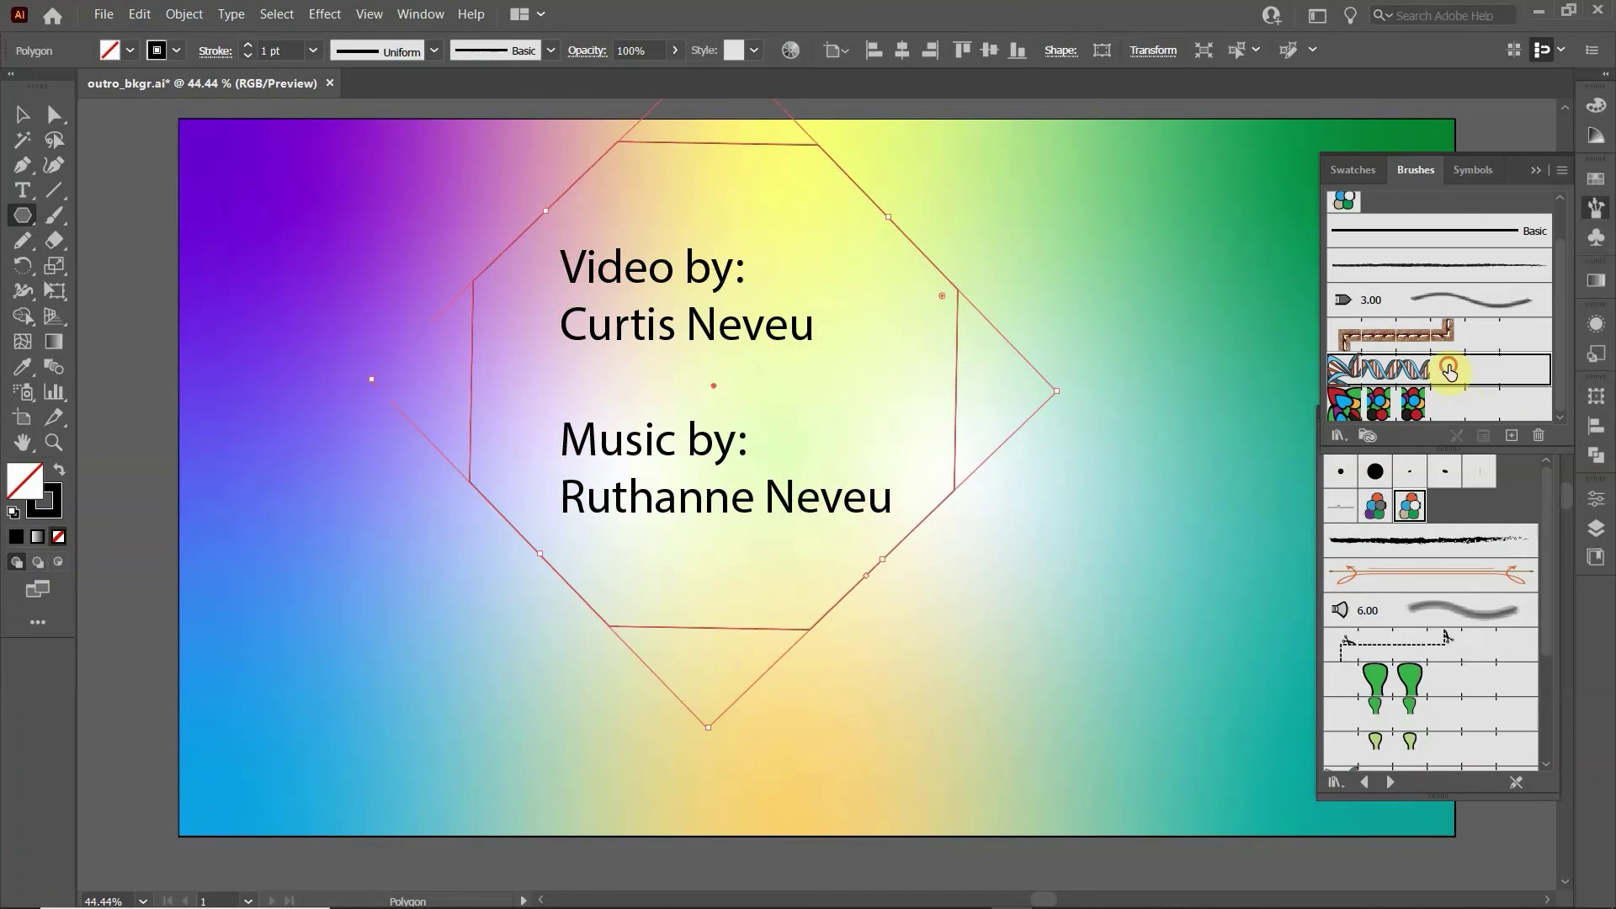